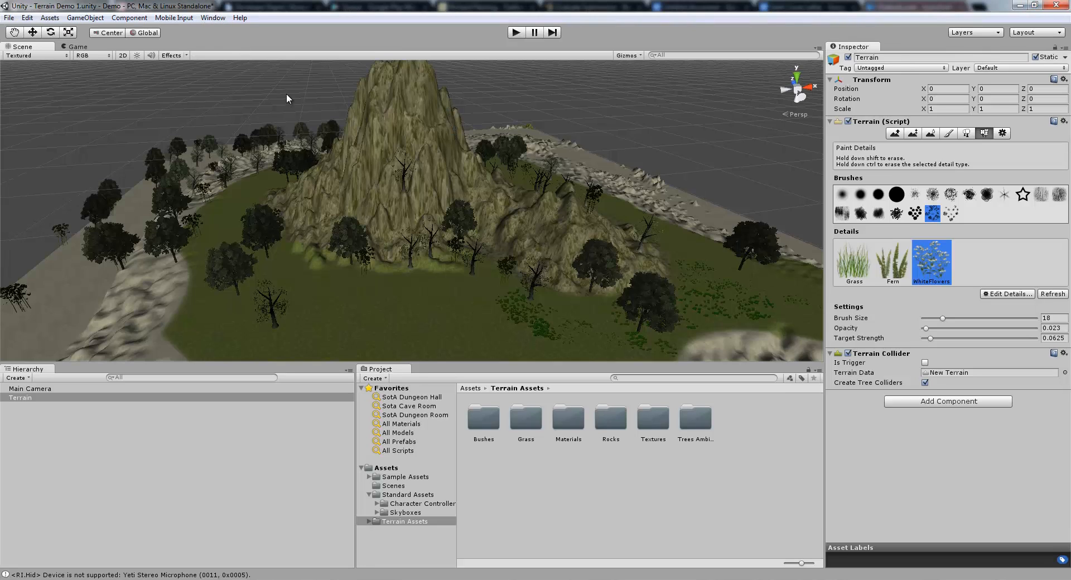
Import the TerrainToolkit_1_0_2 custom package with all its items from the Unity\Terrain Toolkit 1.0.2 folder on drive C.
left_click(24, 20)
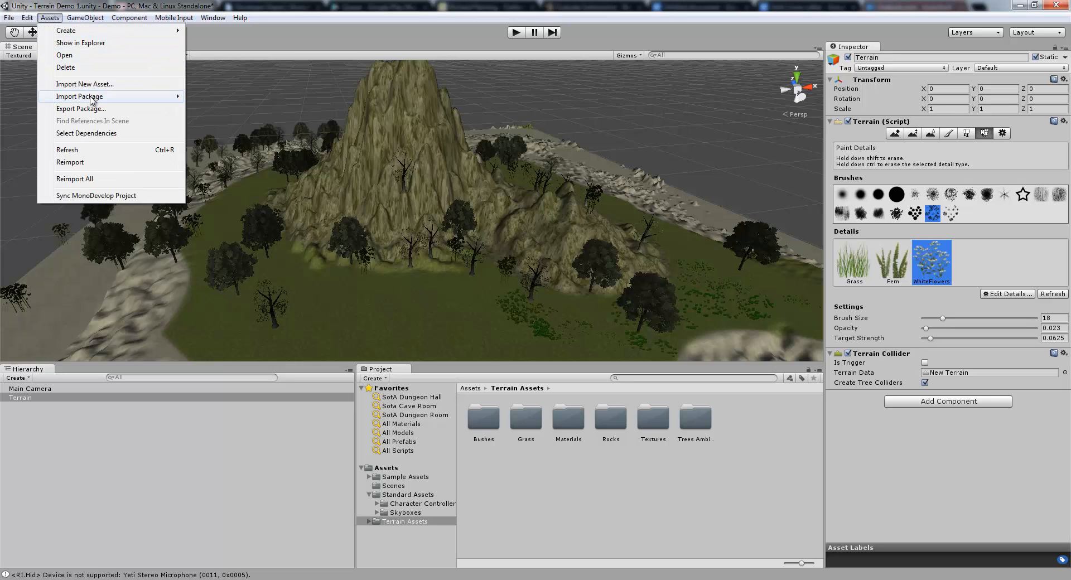
mouse_move(142, 95)
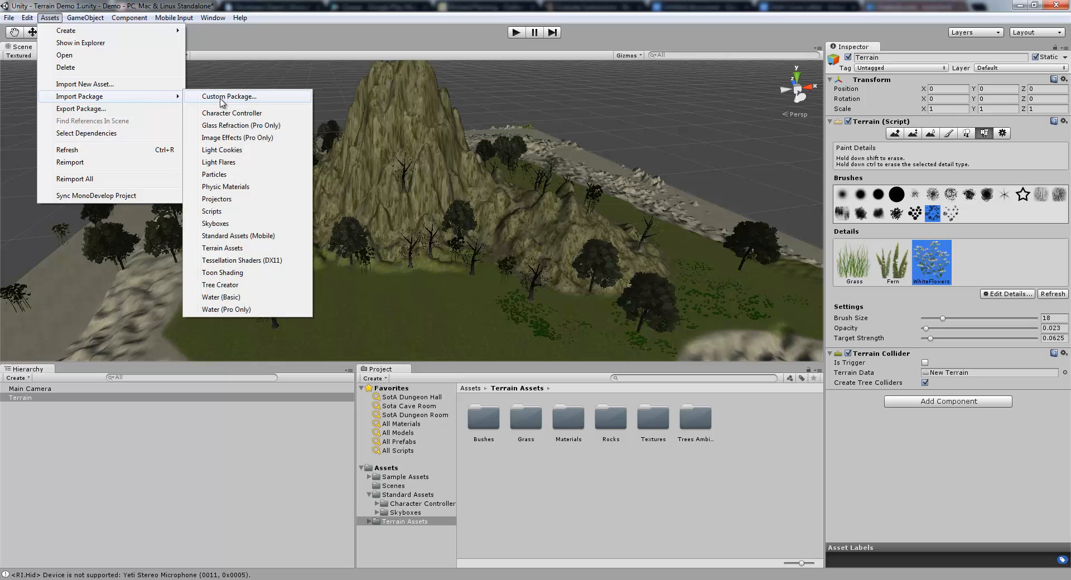
left_click(222, 97)
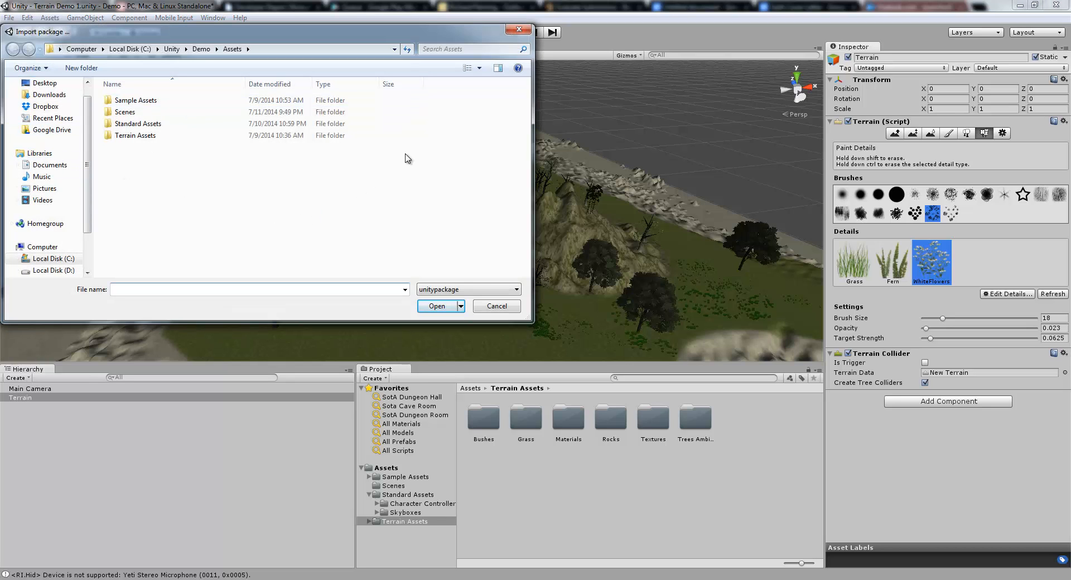
left_click(172, 50)
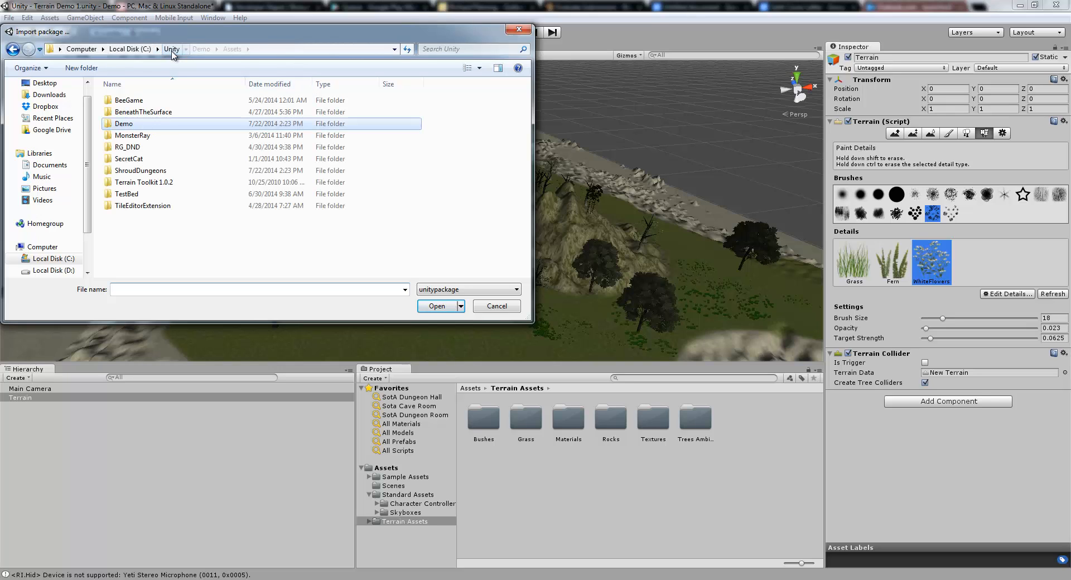
double_click(149, 186)
left_click(145, 104)
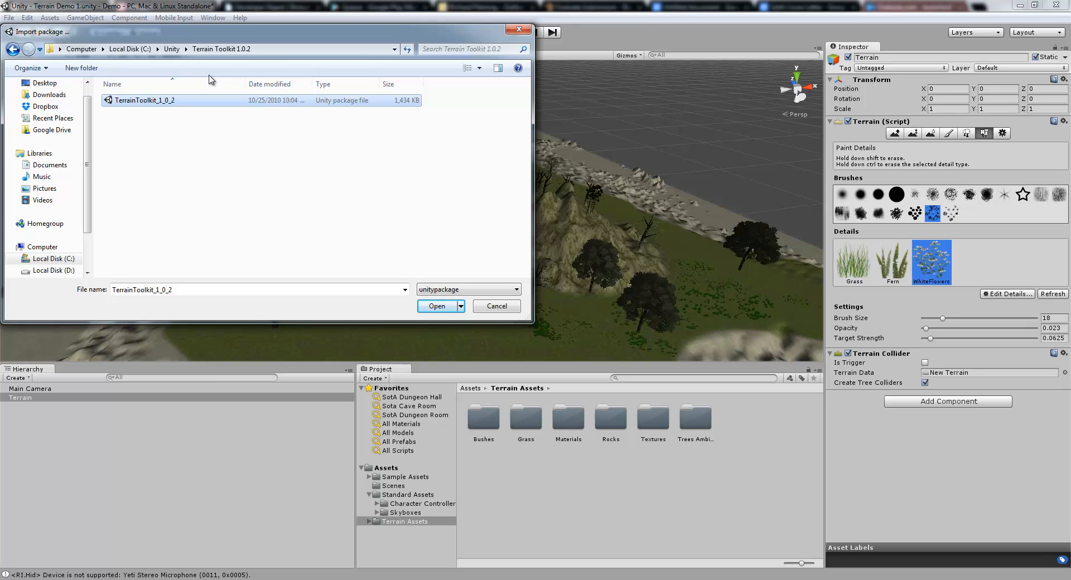
left_click(437, 306)
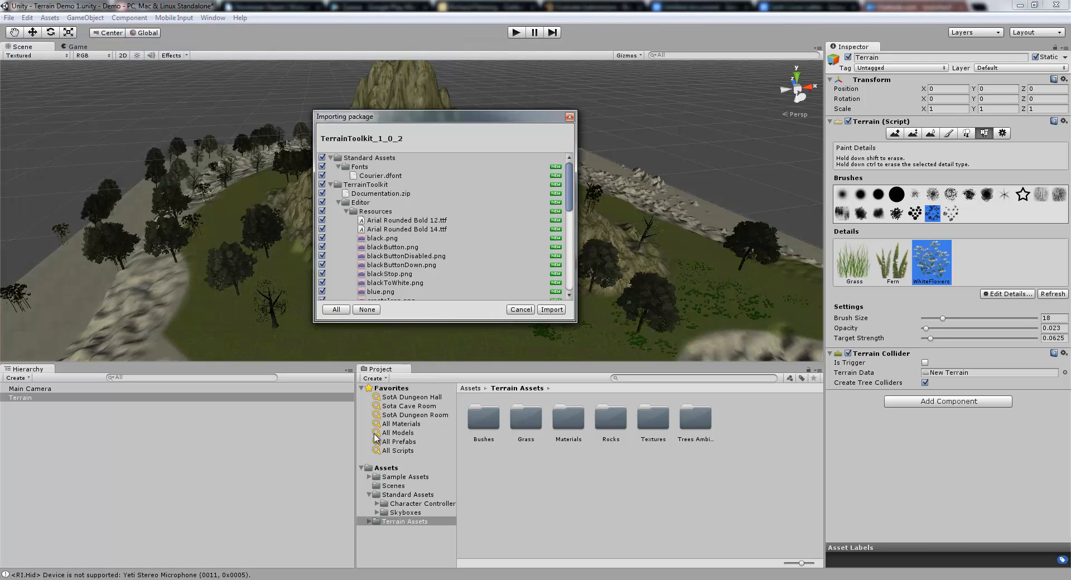
left_click(550, 310)
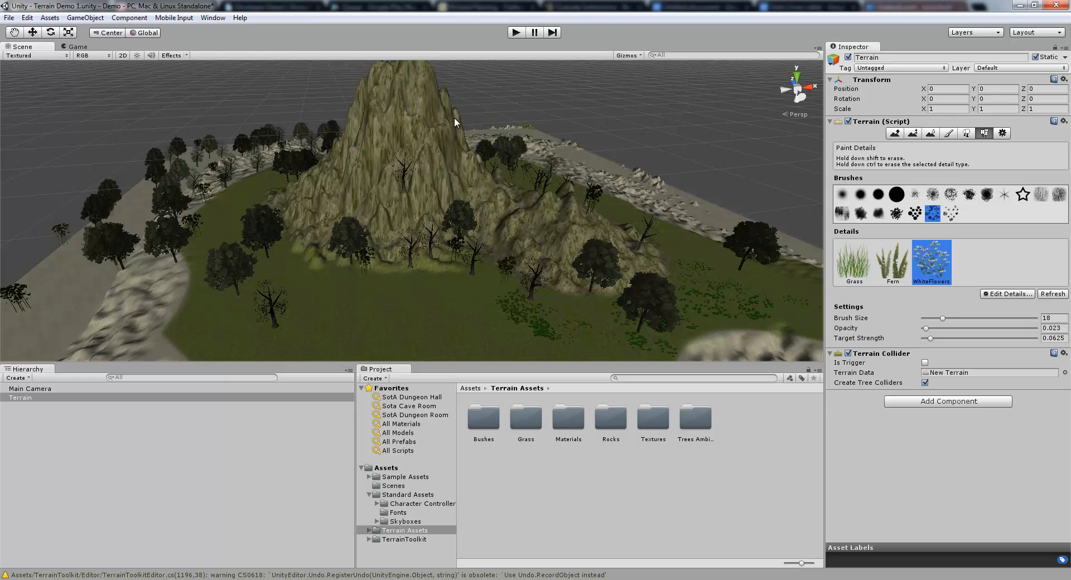
Save the current Terrain Demo 1 scene and create a new, empty scene.
left_click(8, 18)
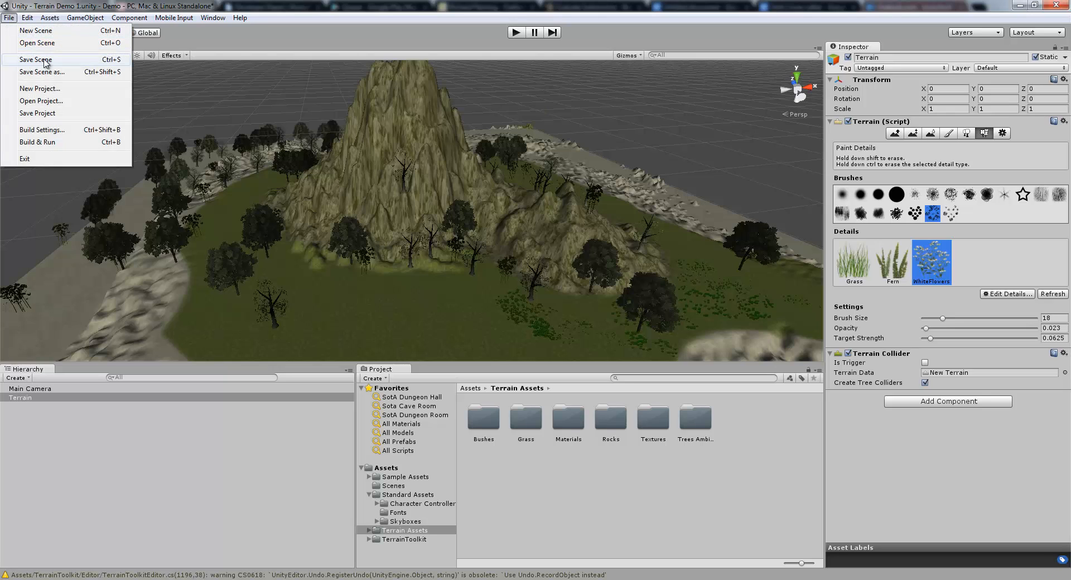
left_click(9, 18)
left_click(9, 18)
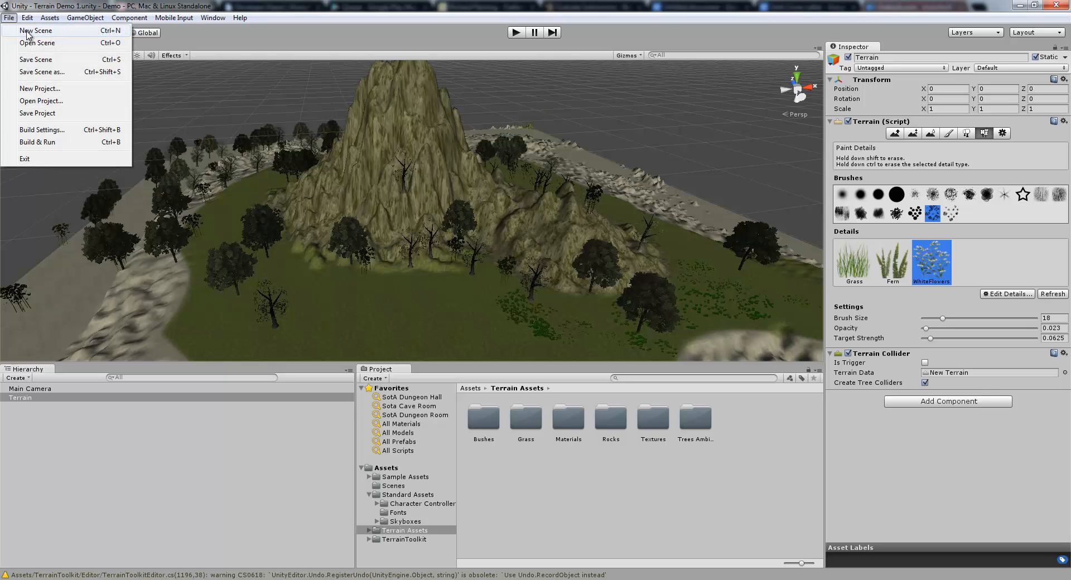
left_click(28, 32)
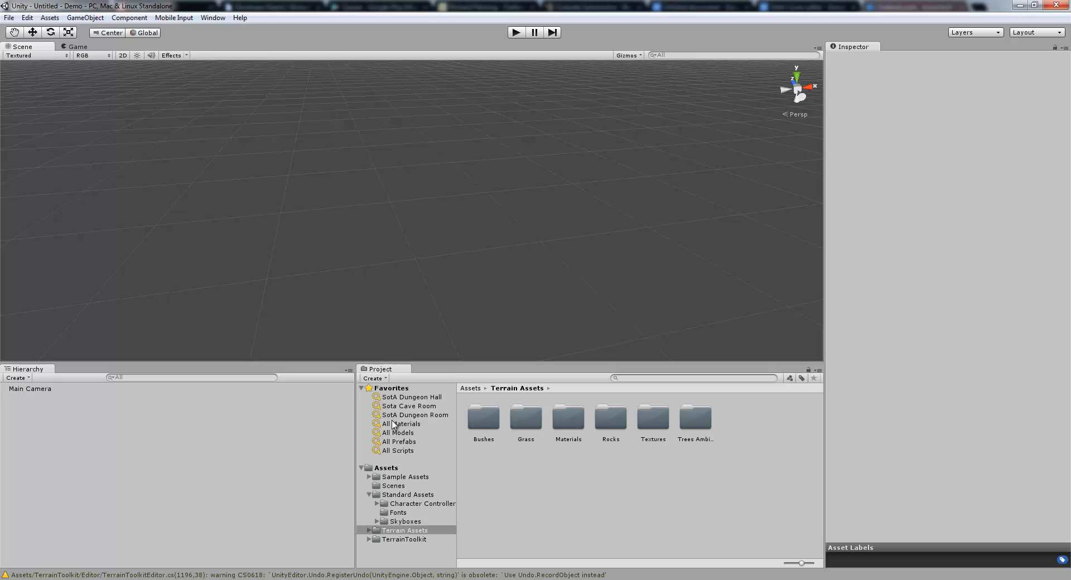
Add a new Terrain object to the empty scene.
left_click(121, 21)
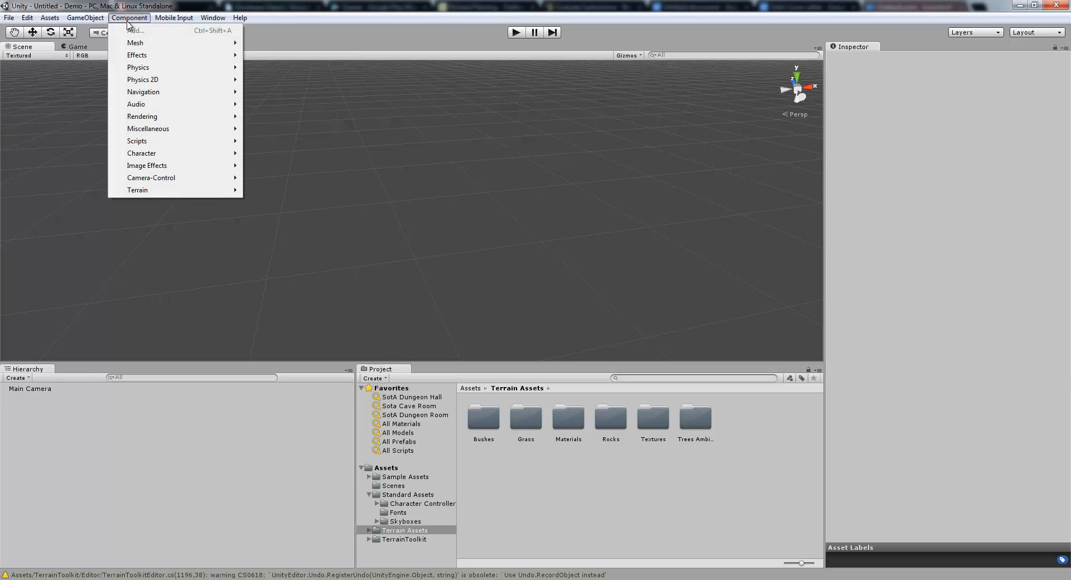
mouse_move(90, 18)
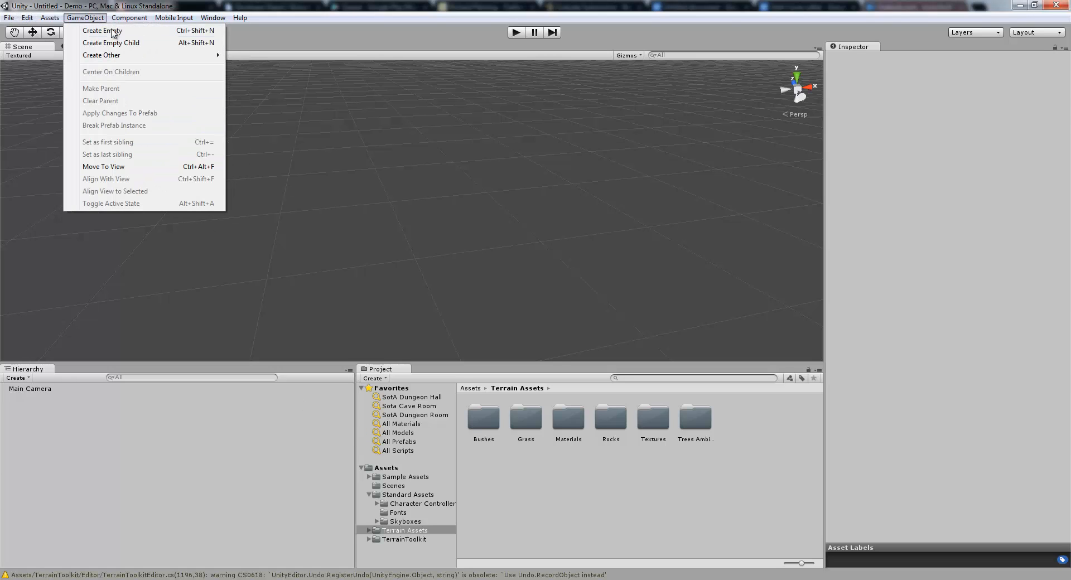
mouse_move(160, 56)
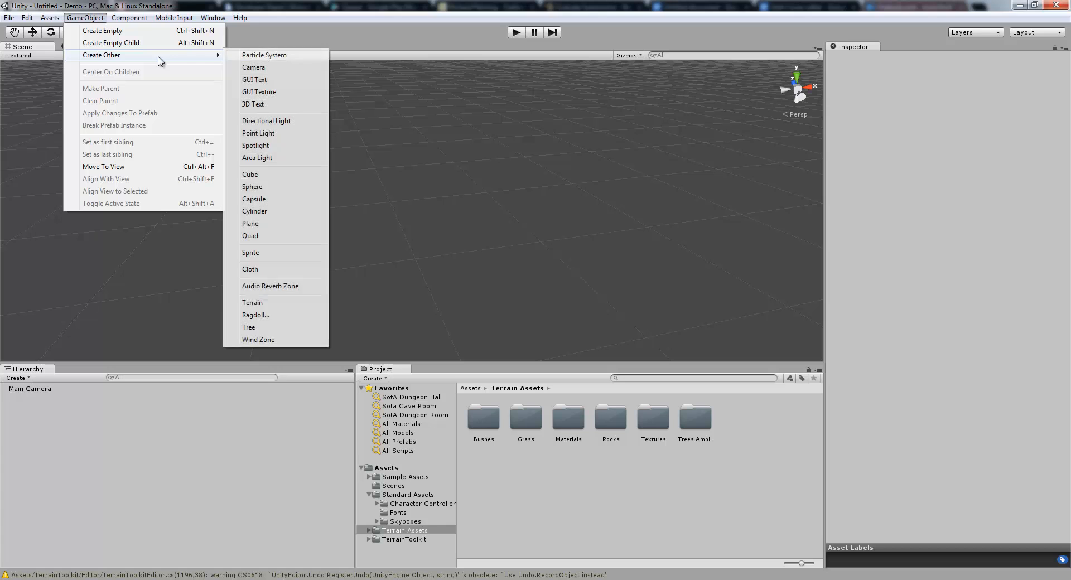
left_click(270, 303)
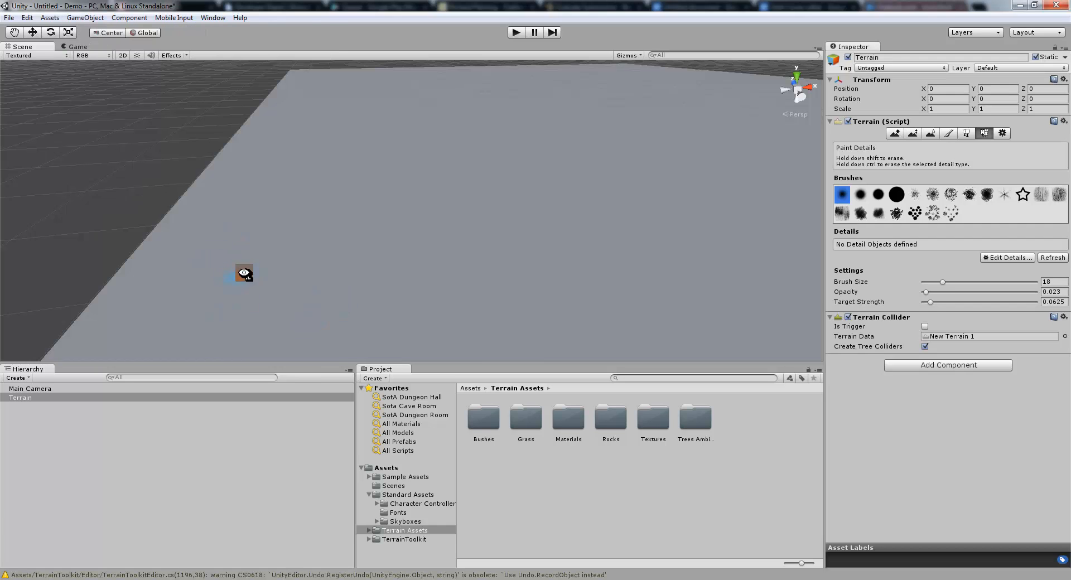
left_click_drag(246, 279, 276, 210, "alt")
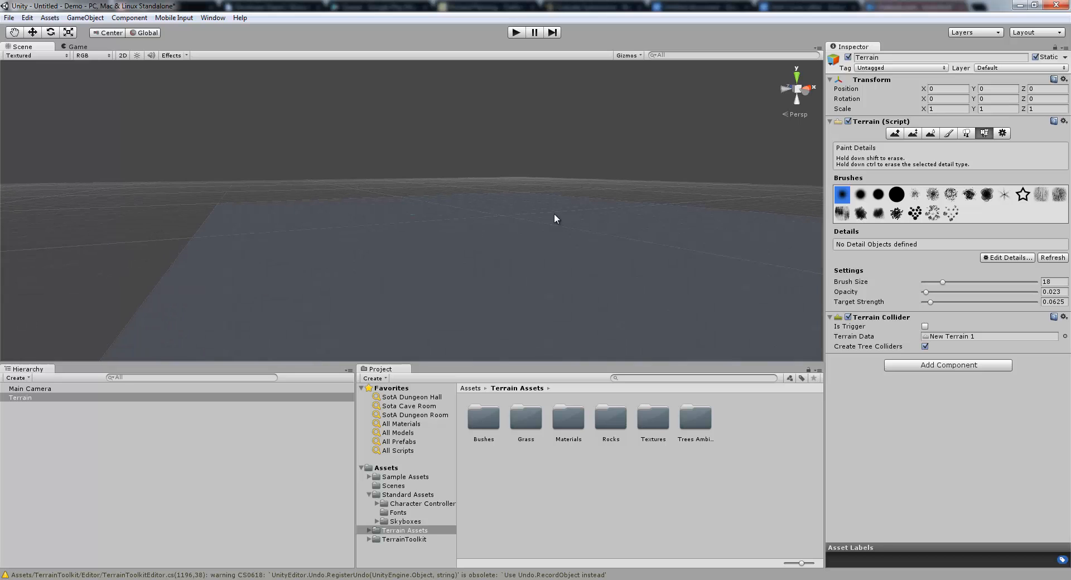
left_click_drag(542, 216, 421, 355, "alt")
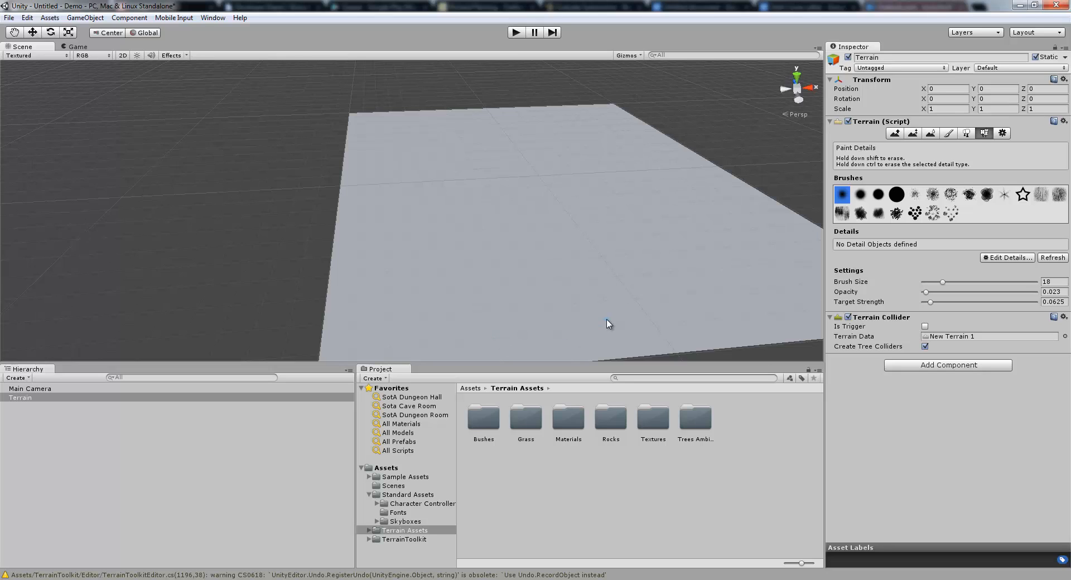
Add the Terrain Toolkit component to the Terrain object.
left_click(19, 398)
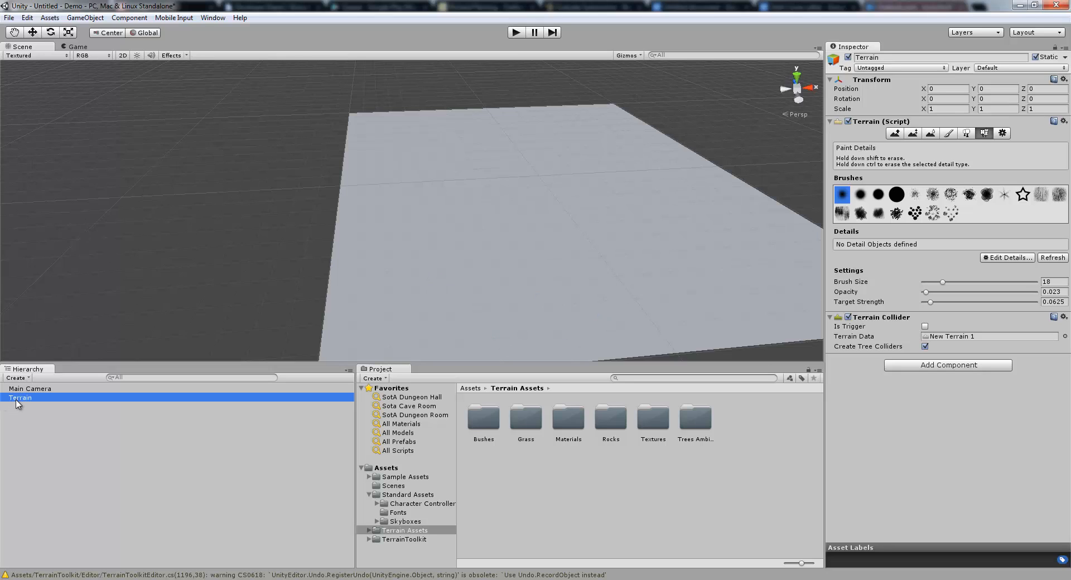
left_click(140, 21)
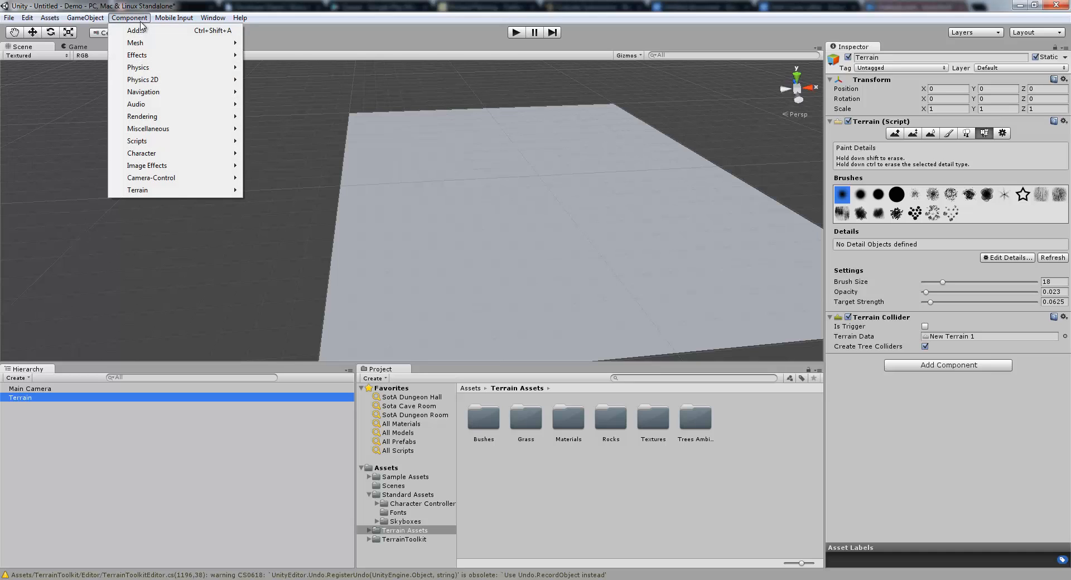
mouse_move(165, 193)
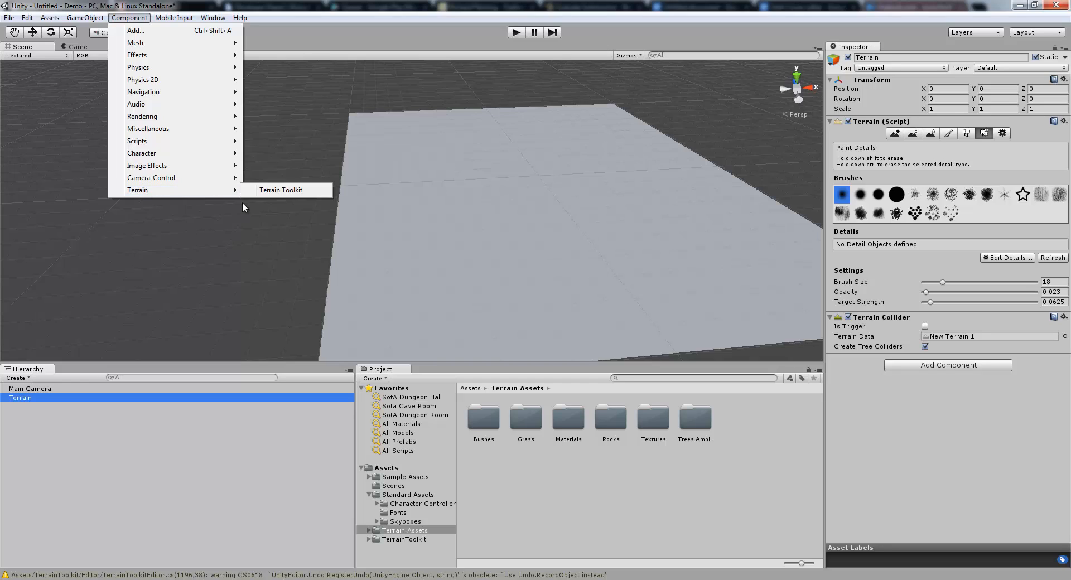
left_click(269, 191)
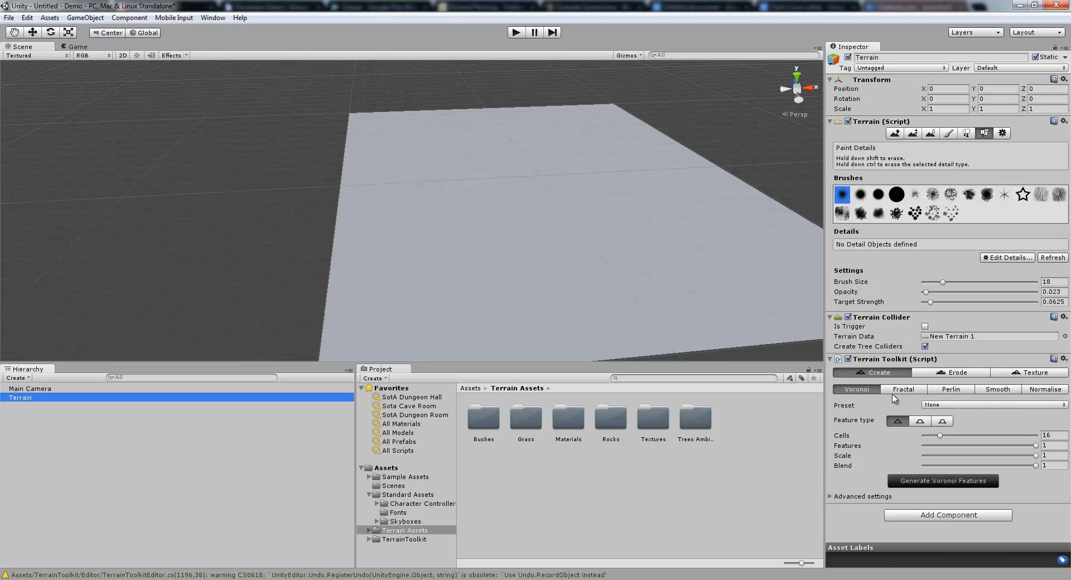
Generate a Perlin terrain with the Terrain Toolkit using the Rough Plains preset.
left_click(953, 390)
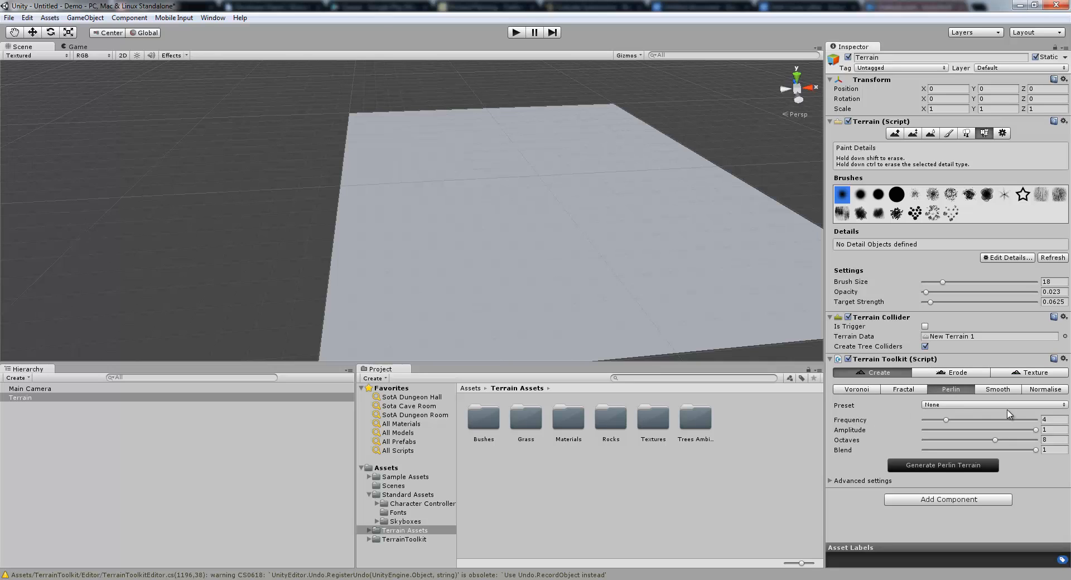
left_click(976, 406)
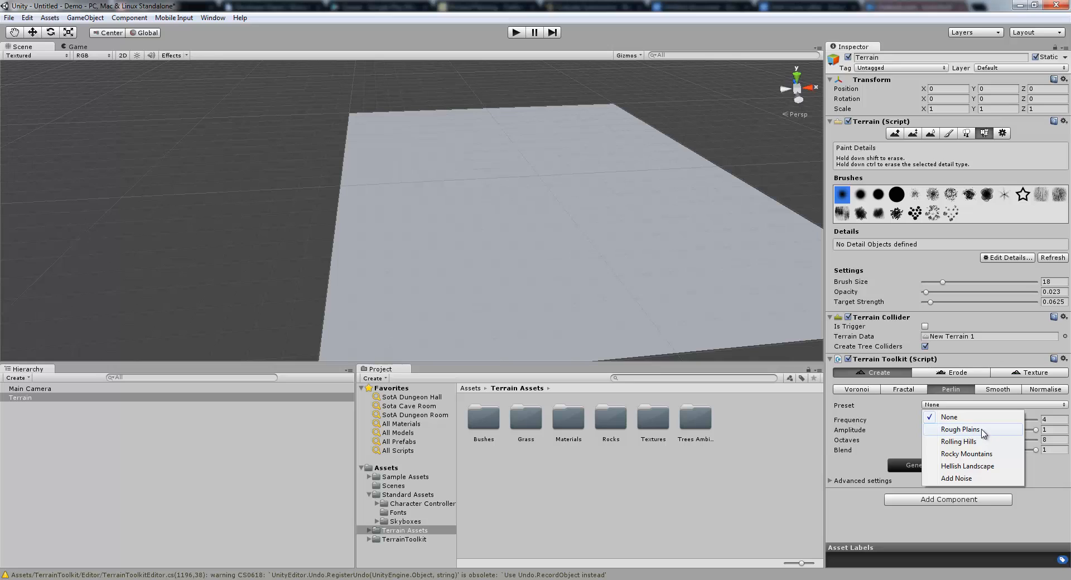
left_click(980, 431)
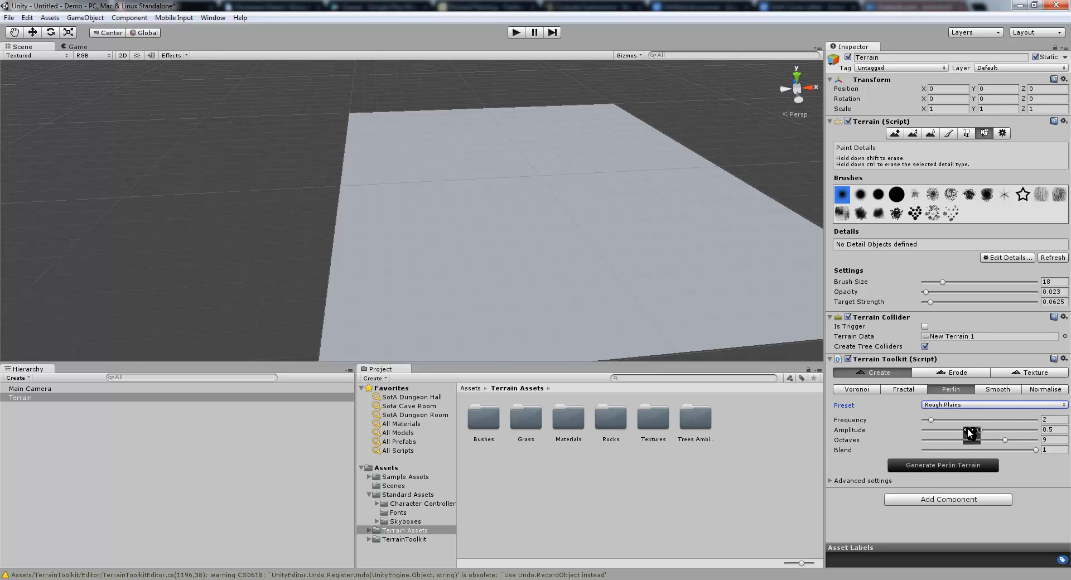
left_click(969, 467)
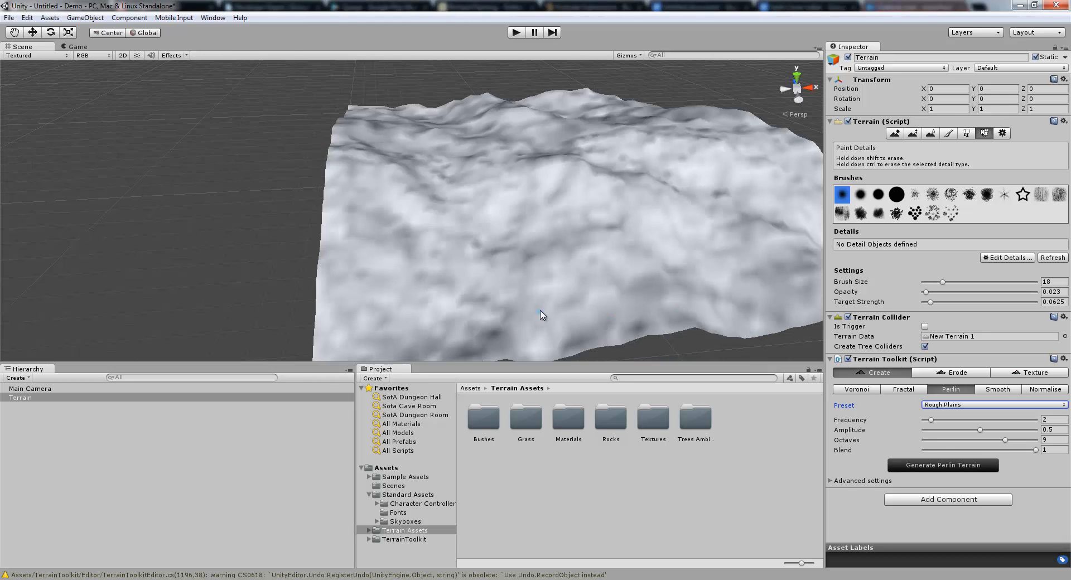
Inspect the Rough Plains landscape up close and regenerate the Perlin terrain twice for different random variations.
left_click_drag(543, 313, 601, 291, "alt")
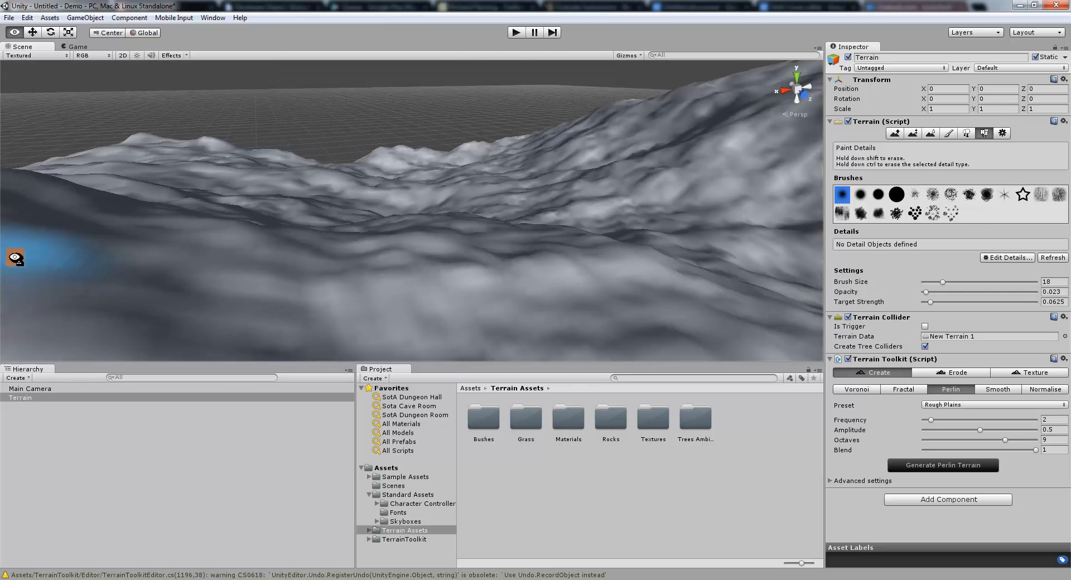
right_click_drag(15, 257, 60, 301)
key("shift+w")
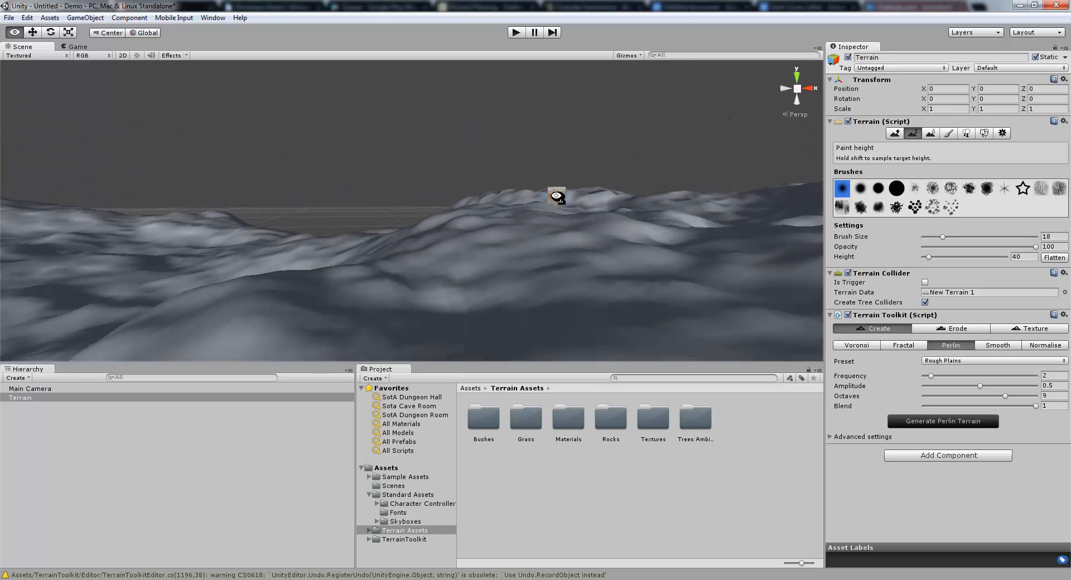
right_click_drag(563, 215, 571, 244)
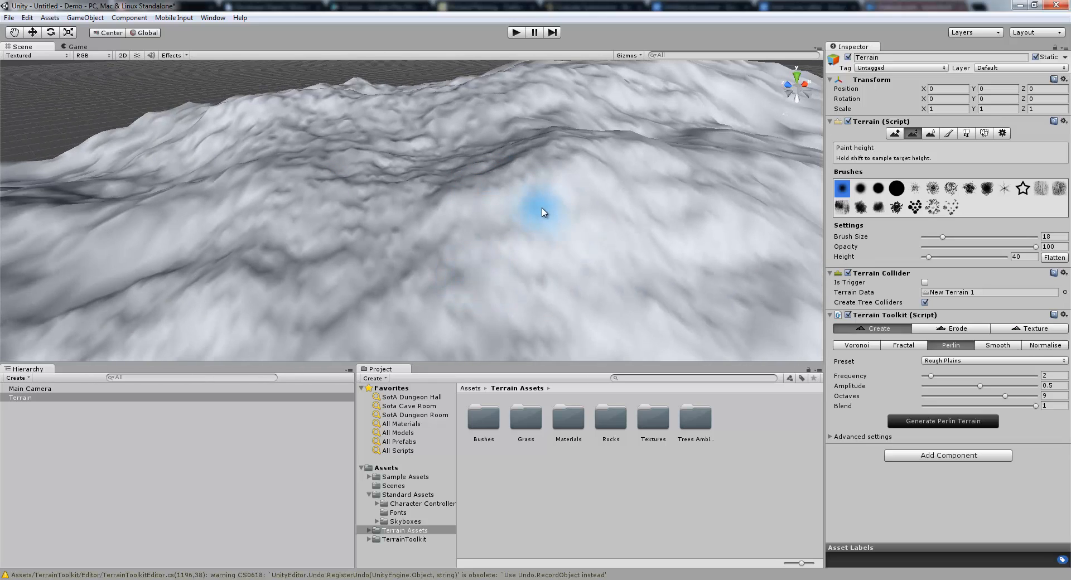
right_click_drag(639, 222, 669, 264)
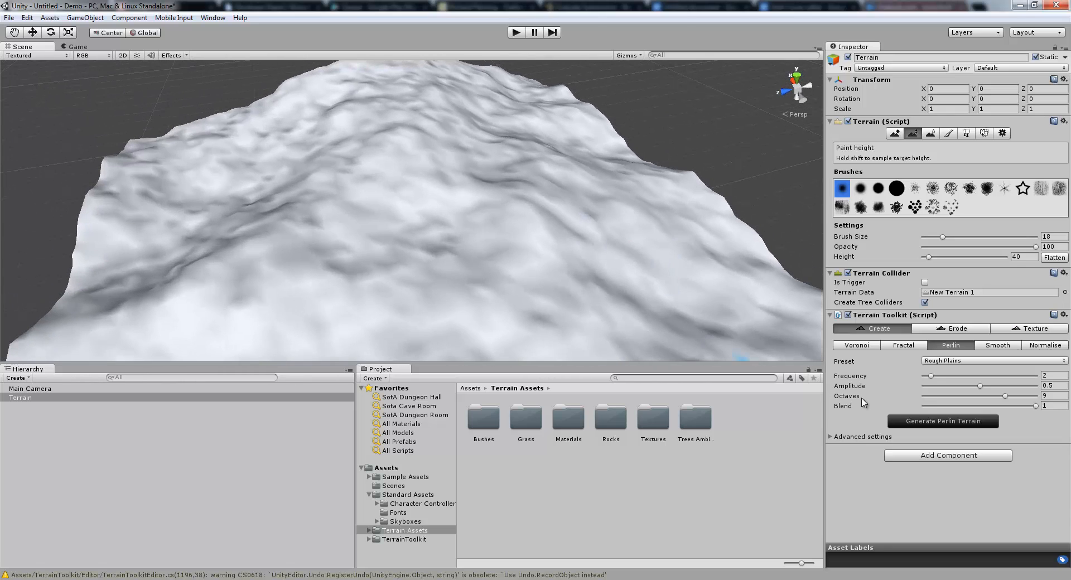
left_click(913, 420)
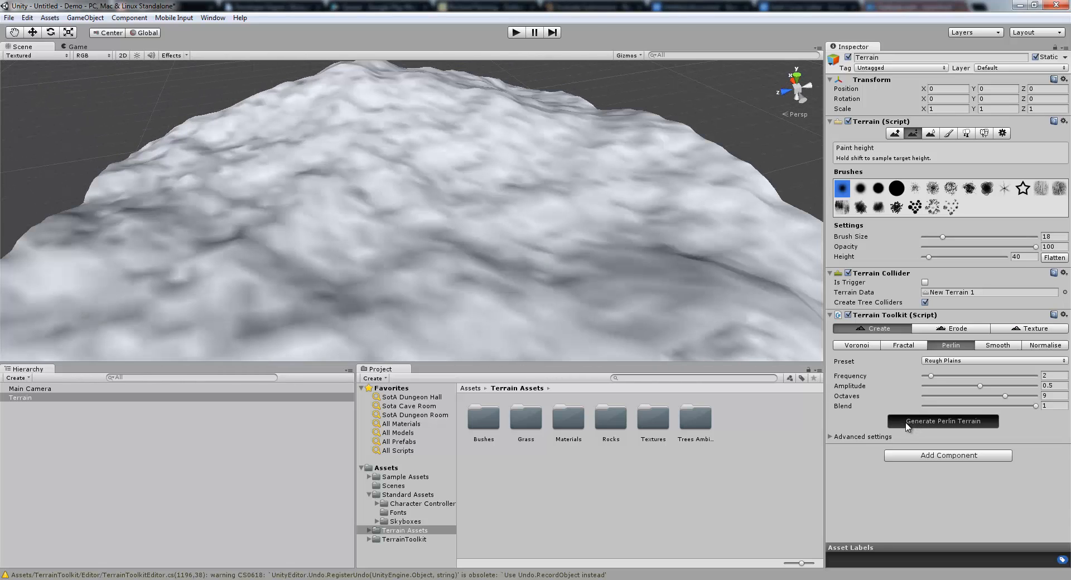
left_click(906, 424)
right_click_drag(485, 276, 417, 243)
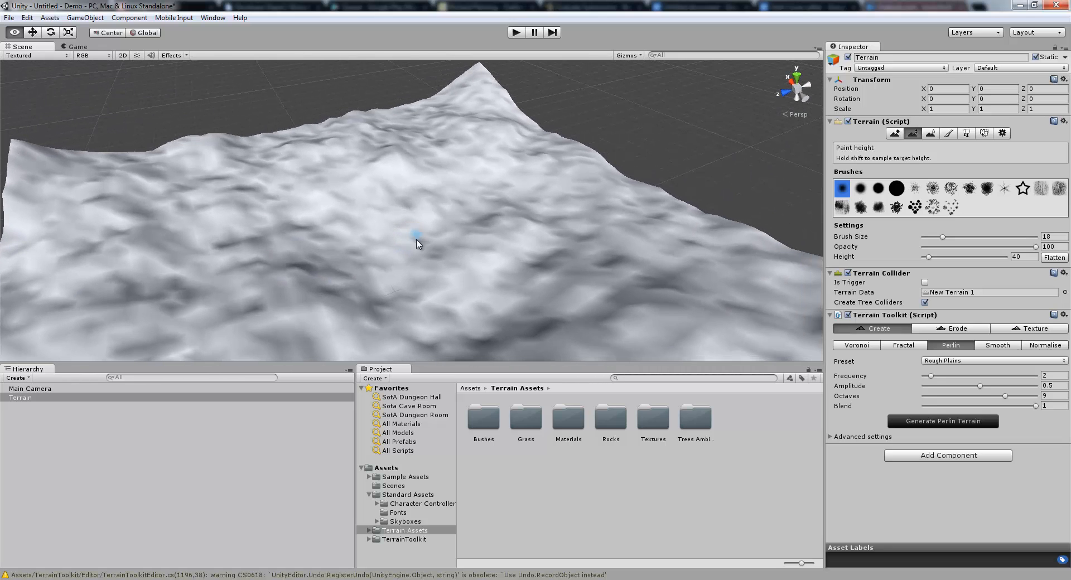
Switch the Perlin preset to Rolling Hills and generate the terrain again.
left_click(964, 366)
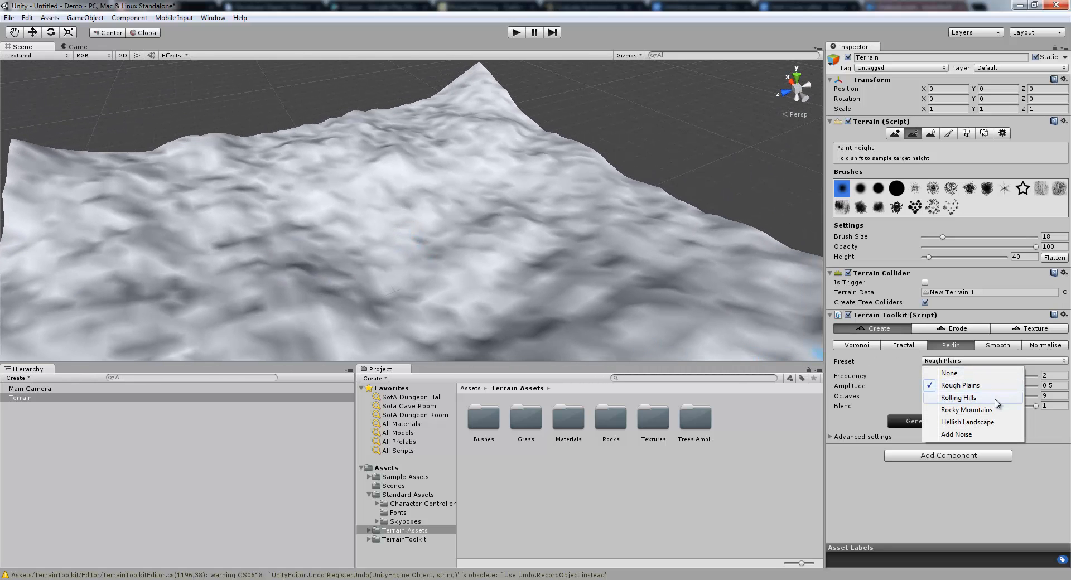
left_click(948, 399)
left_click(976, 456)
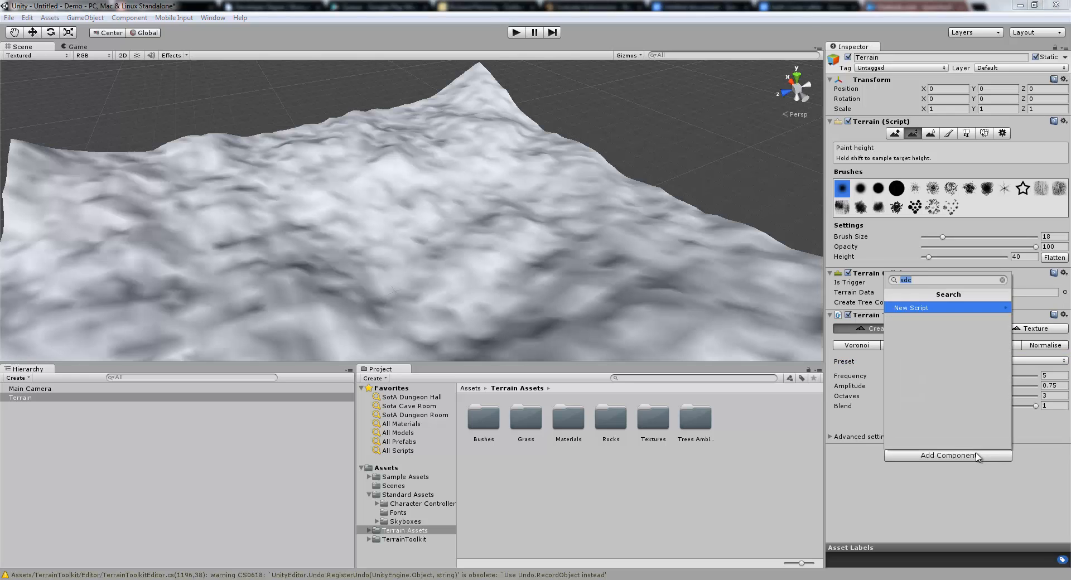
left_click(1017, 504)
left_click(948, 422)
right_click_drag(490, 407, 755, 300)
Switch the Perlin preset to Rocky Mountains and regenerate the terrain.
left_click(983, 359)
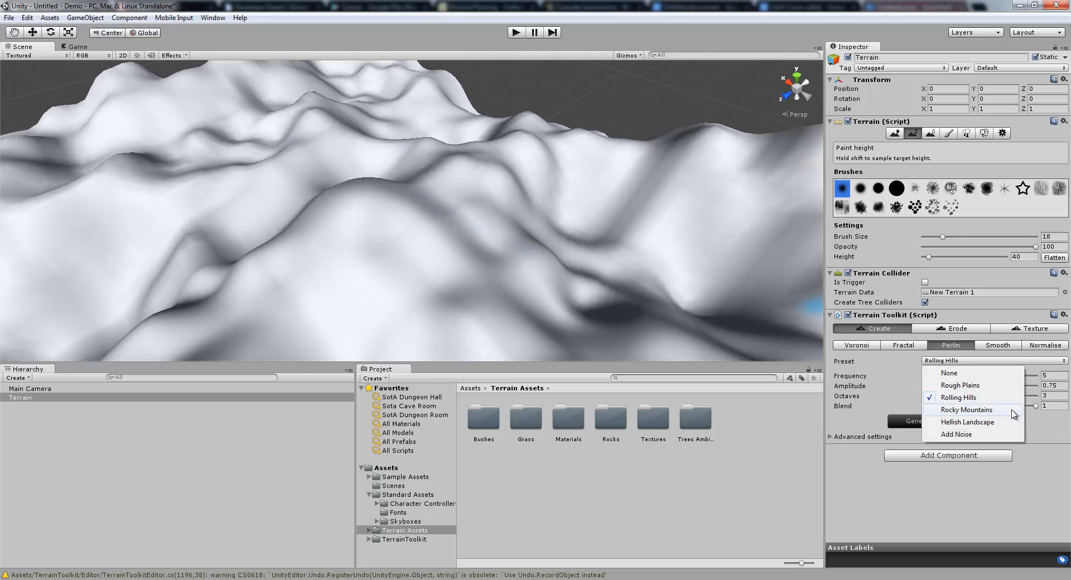
left_click(979, 410)
left_click(942, 421)
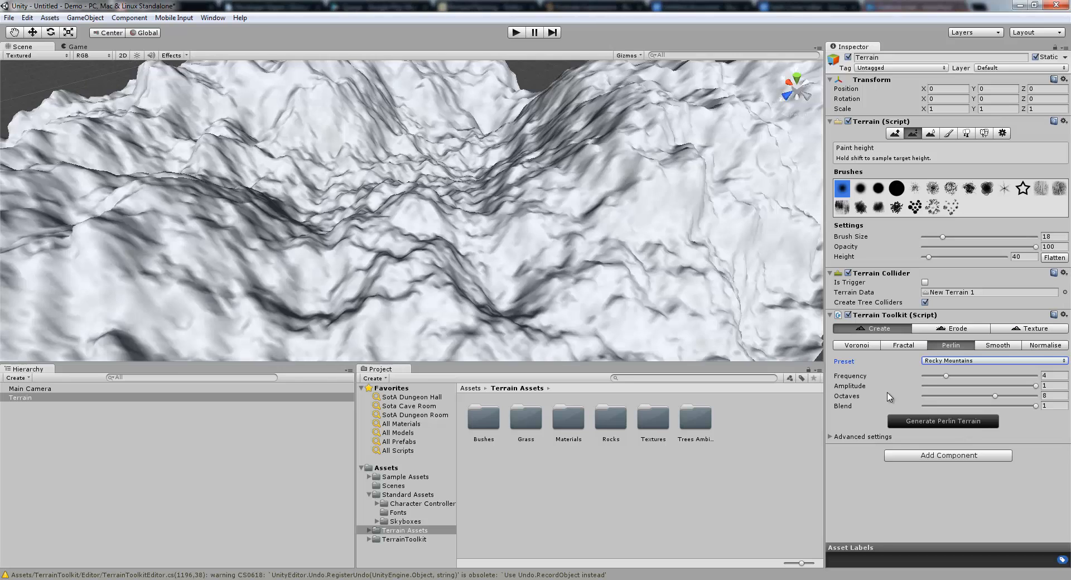
right_click_drag(429, 245, 440, 211)
Switch the Perlin preset to Hellish Landscape, generate the terrain, and inspect the jagged peaks from several angles.
left_click(951, 362)
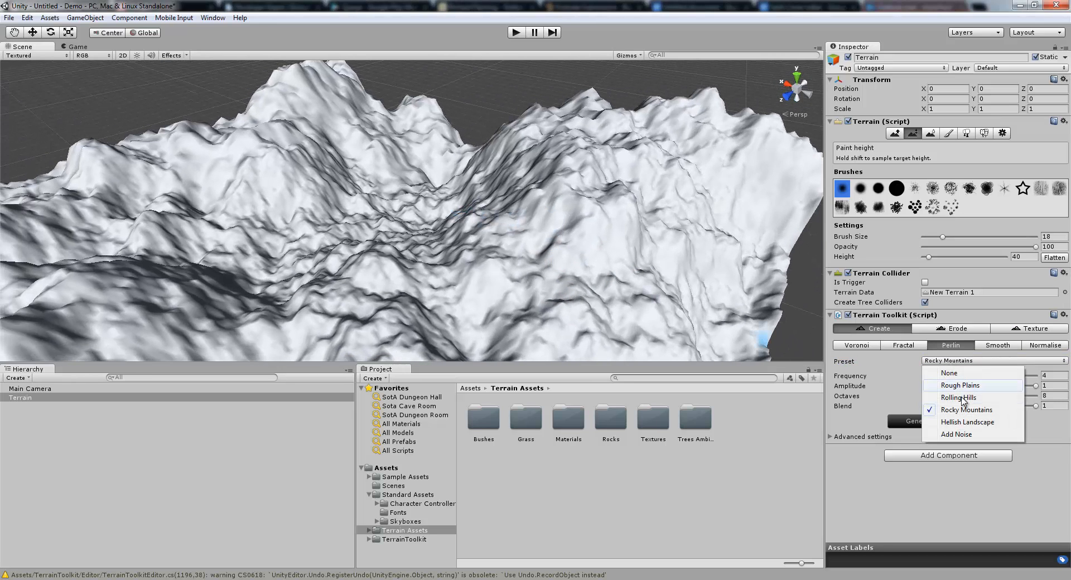
left_click(977, 422)
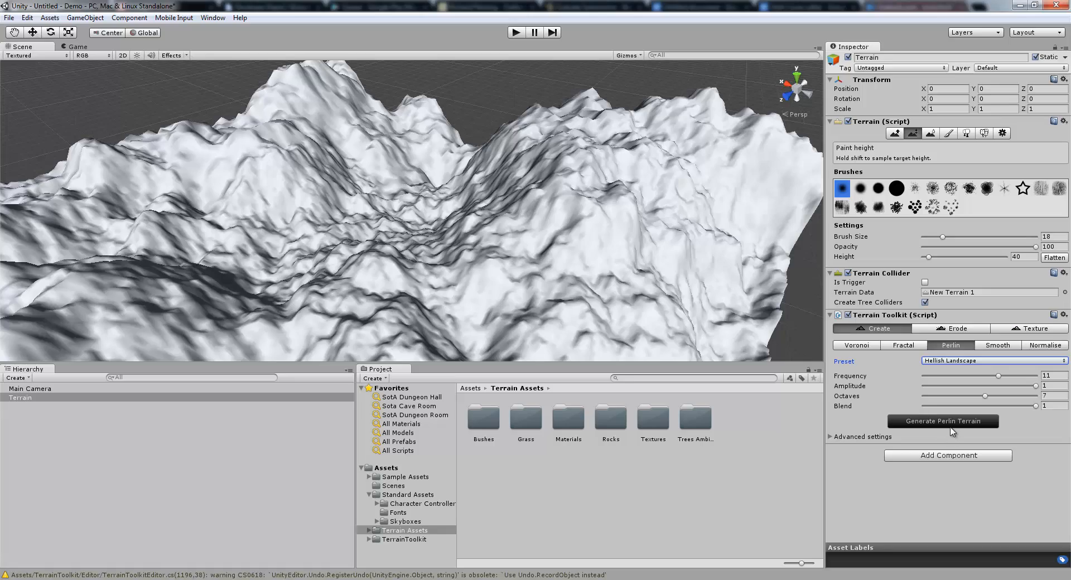
left_click(952, 426)
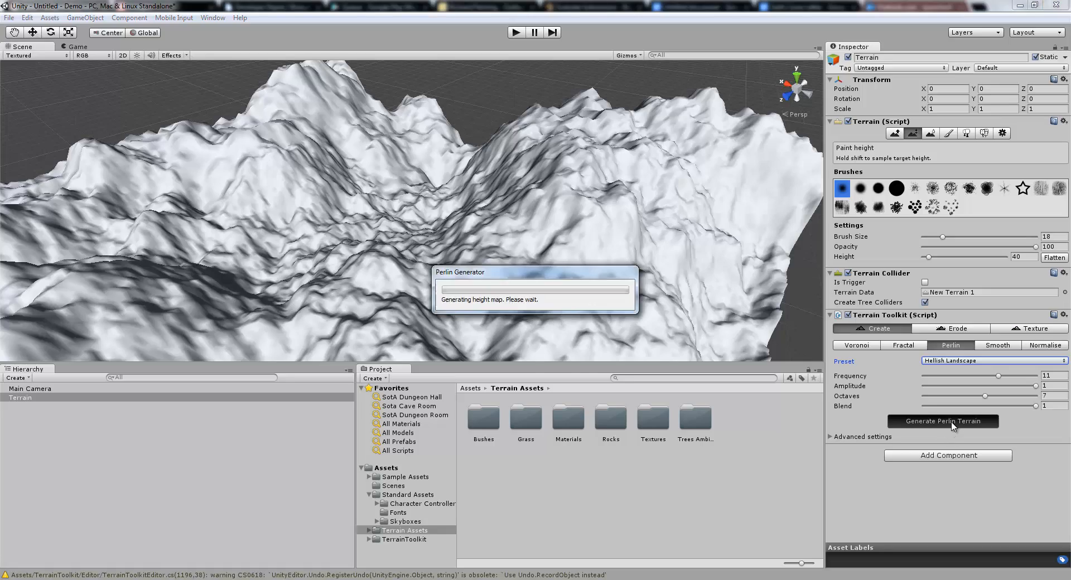
left_click_drag(546, 243, 478, 329, "alt")
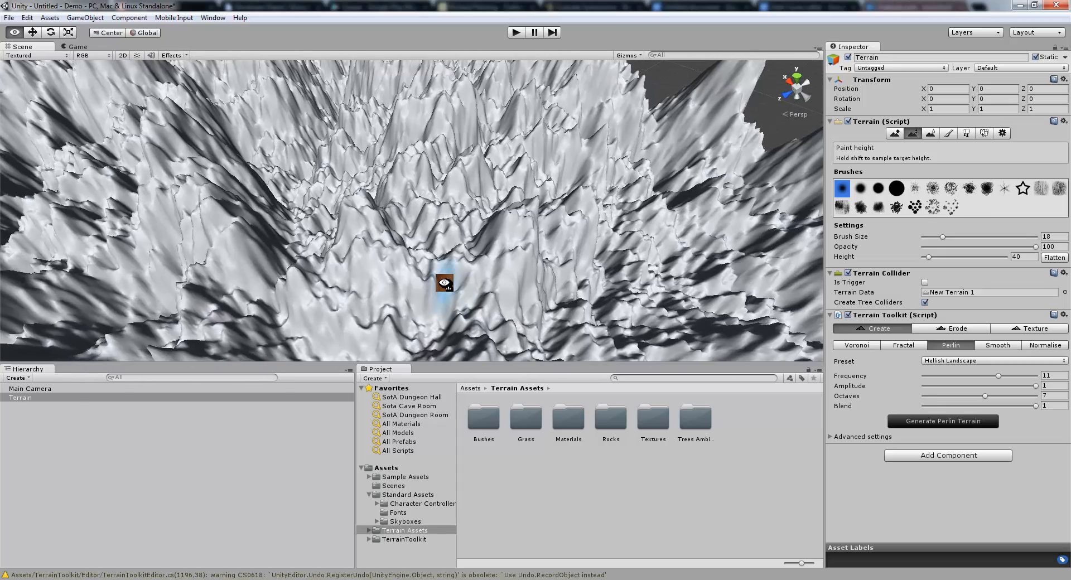
left_click_drag(444, 282, 508, 525, "alt")
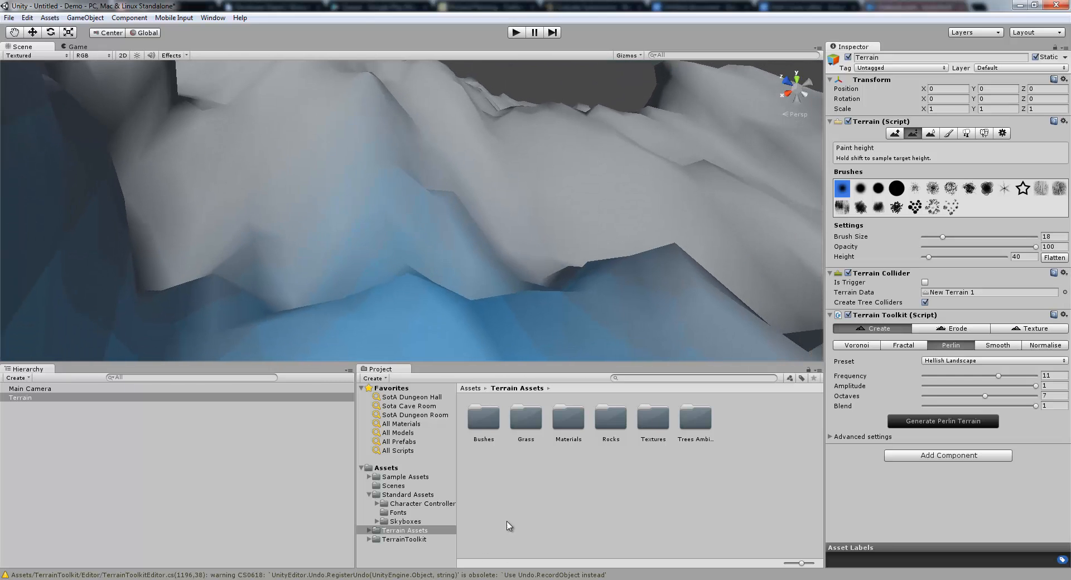
left_click_drag(545, 176, 538, 155, "alt")
left_click_drag(623, 253, 481, 503, "alt")
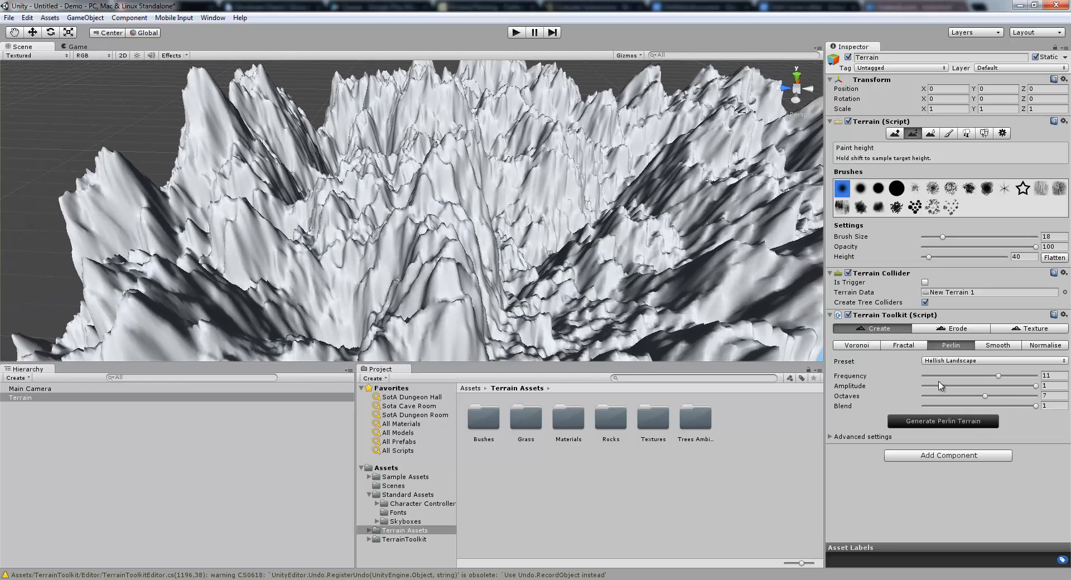
Set the Perlin frequency to 4 and regenerate the terrain.
left_click_drag(997, 375, 946, 383)
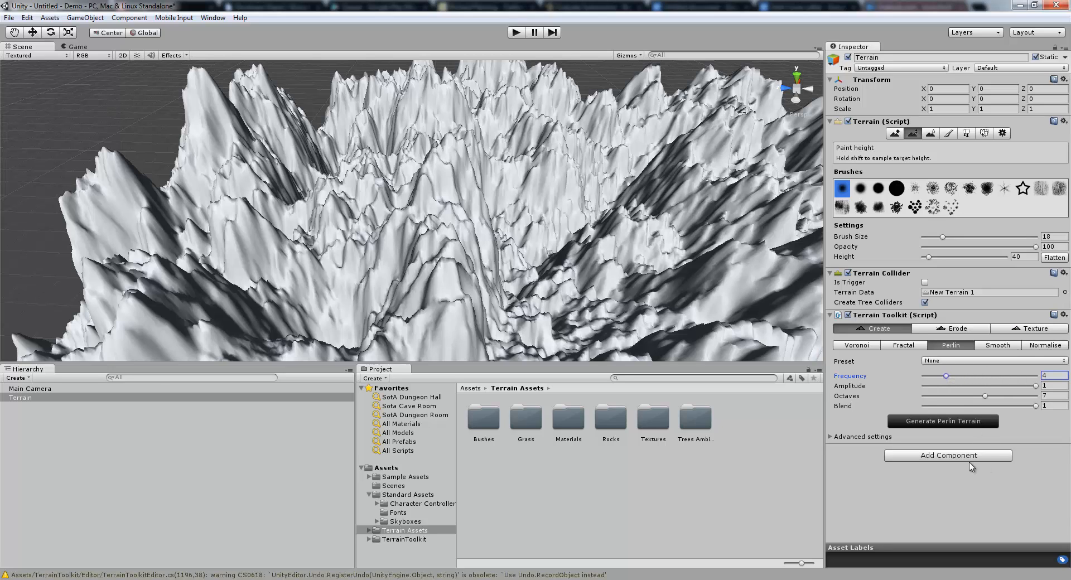
left_click(959, 423)
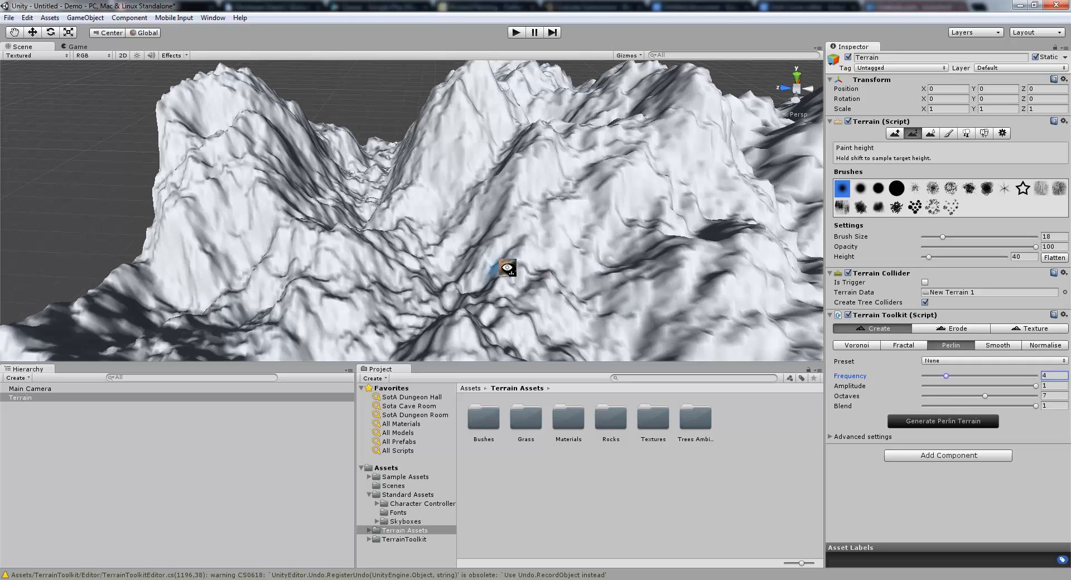
left_click_drag(509, 270, 457, 283, "alt")
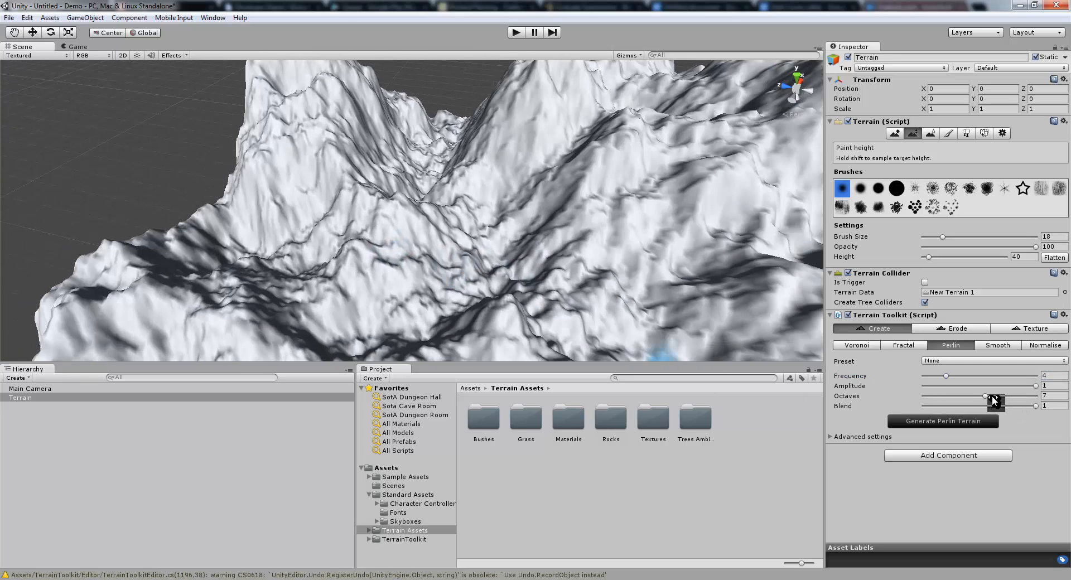
Lower the Perlin octaves to 2 and regenerate the terrain.
left_click_drag(992, 397, 935, 399)
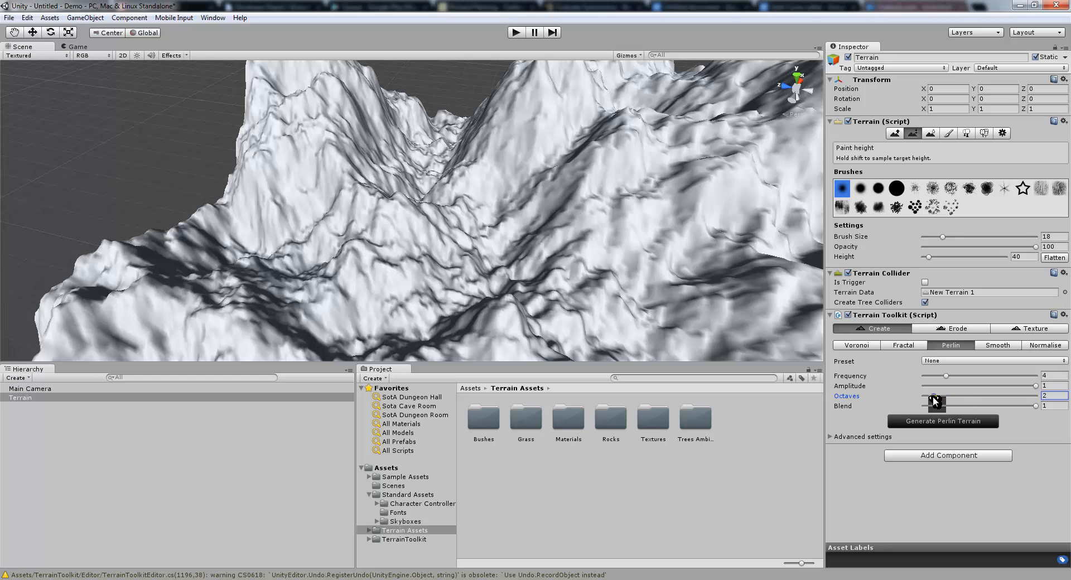
left_click(940, 424)
mouse_move(551, 283)
left_mouse_down("alt")
mouse_move(578, 317)
mouse_move(575, 251)
mouse_move(635, 290)
mouse_move(719, 241)
mouse_move(543, 287)
mouse_move(516, 249)
mouse_move(517, 271)
left_mouse_up("alt")
Raise the Perlin octaves to 6 and regenerate the terrain.
left_click_drag(933, 395, 970, 397)
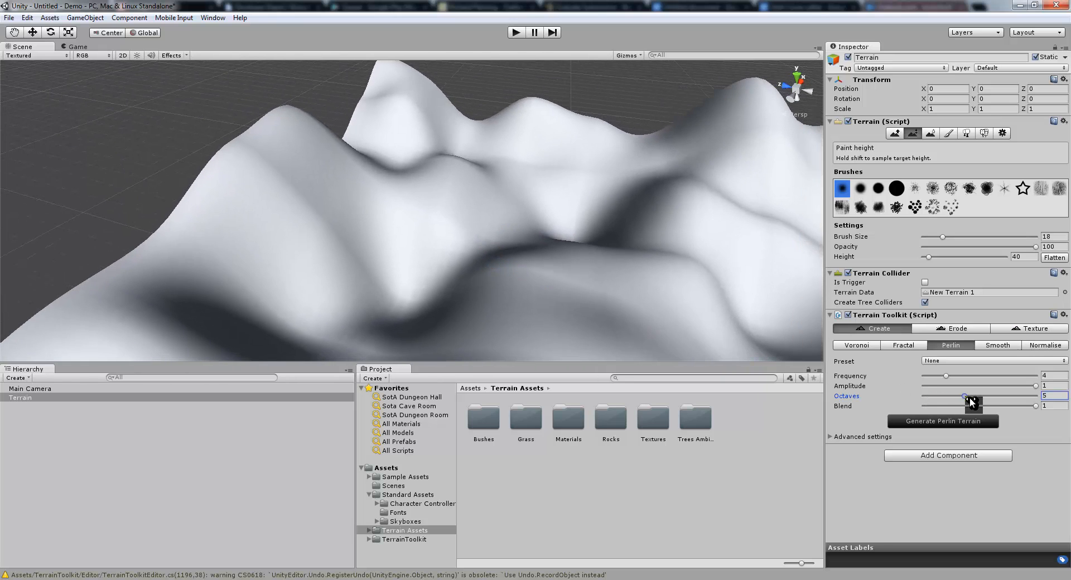
left_click(961, 426)
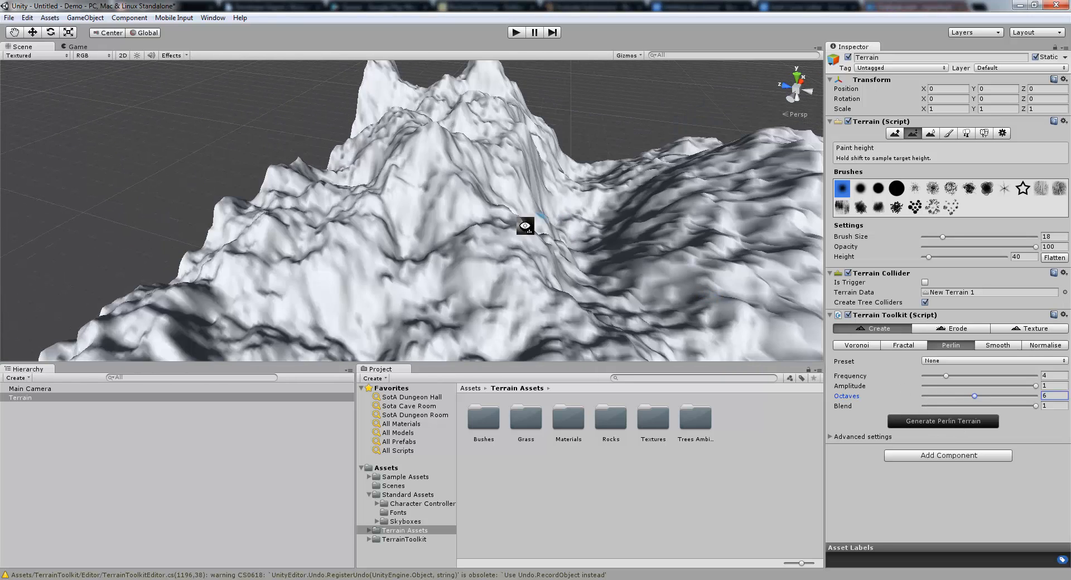
left_click_drag(513, 231, 624, 249, "alt")
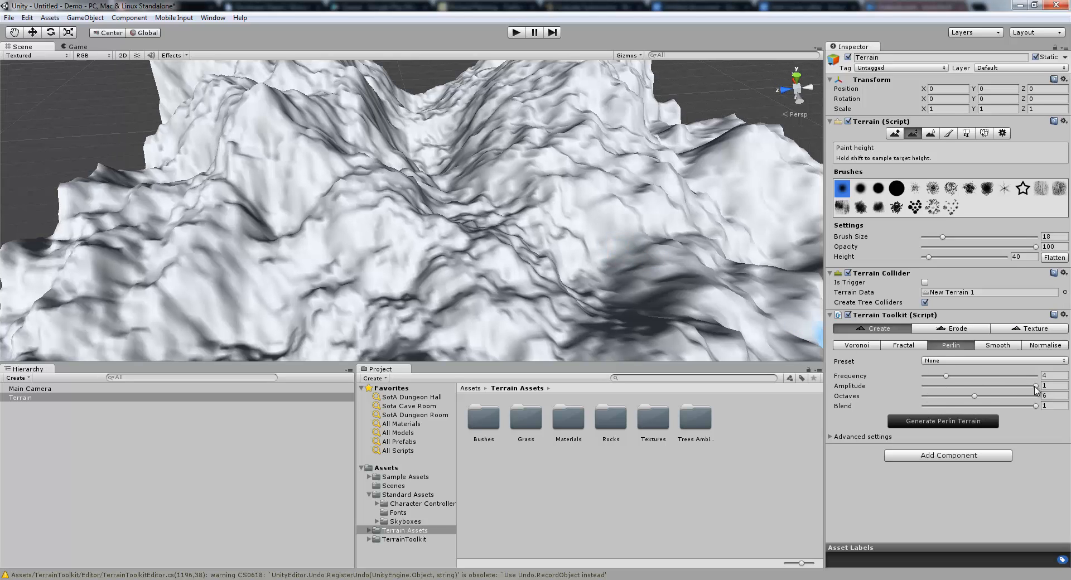
Lower the Perlin amplitude to 0.144 and regenerate the terrain.
left_click_drag(1035, 389, 936, 392)
left_click(962, 426)
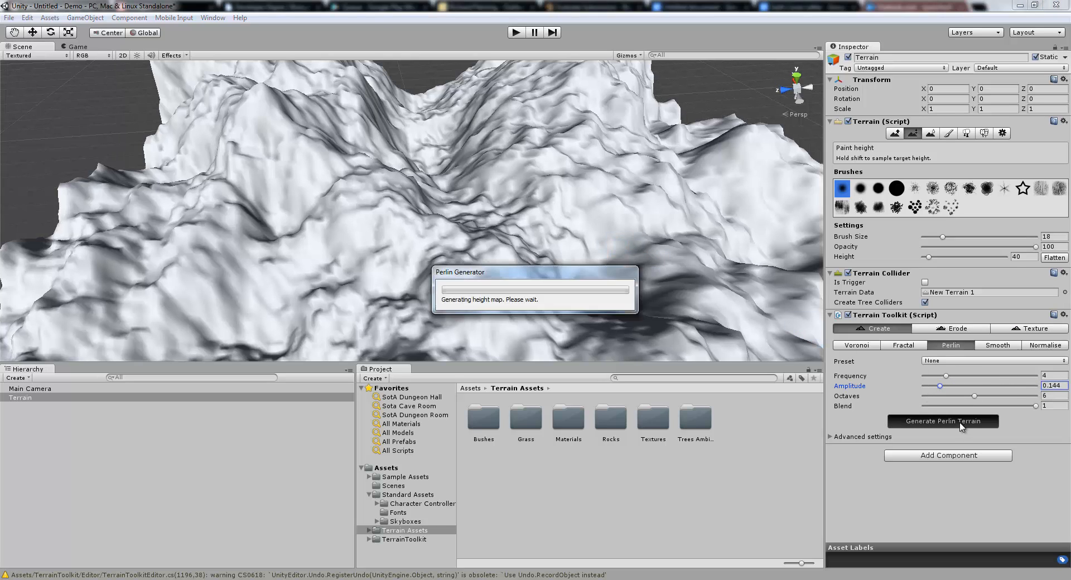
left_click_drag(426, 260, 523, 261, "alt")
Raise the Perlin amplitude to 0.328 and again to 0.452, regenerating the terrain each time.
left_click_drag(941, 387, 962, 387)
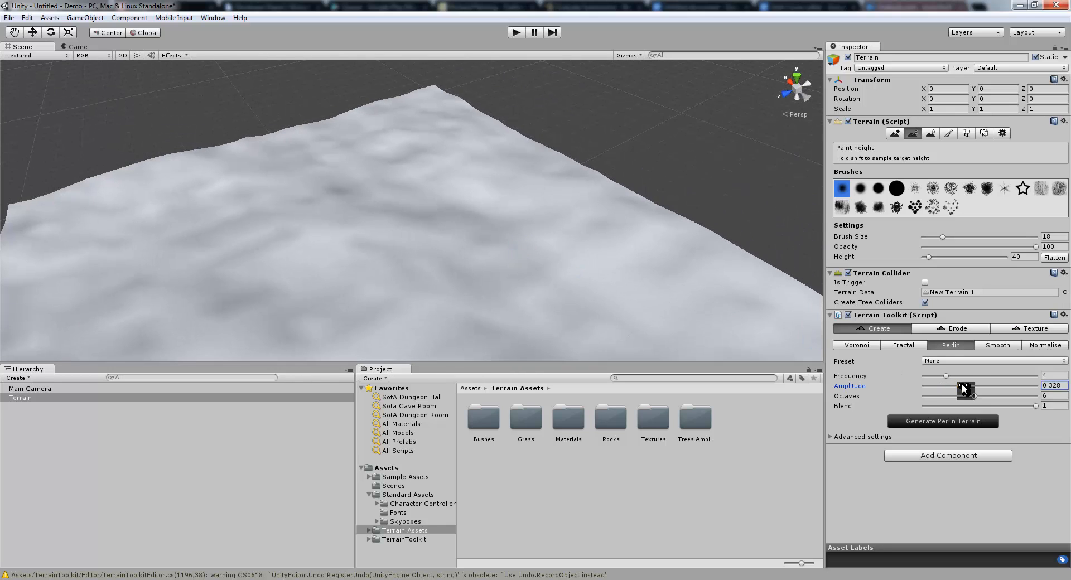
left_click(946, 427)
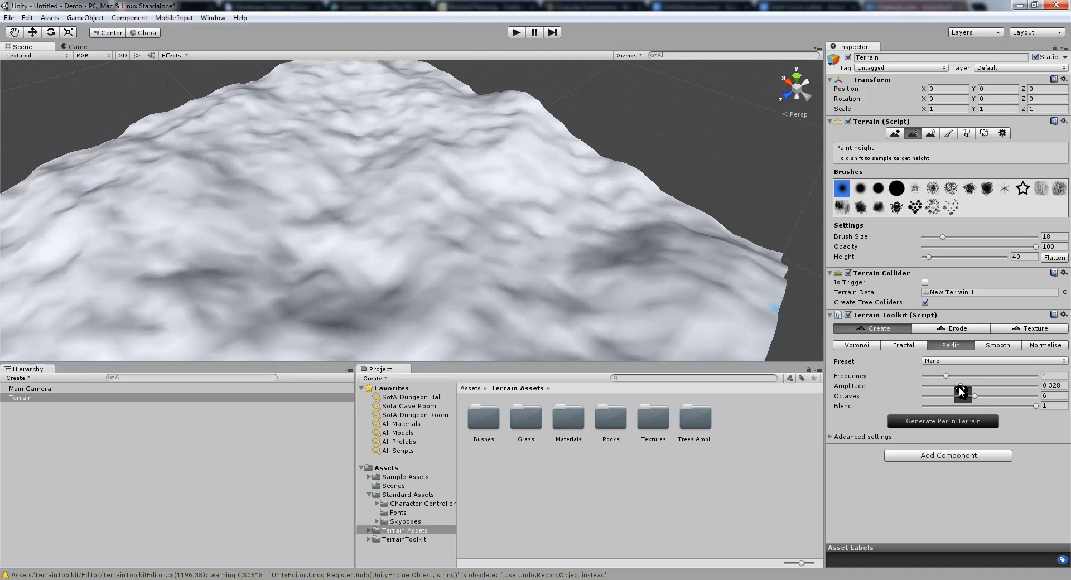
left_click(968, 425)
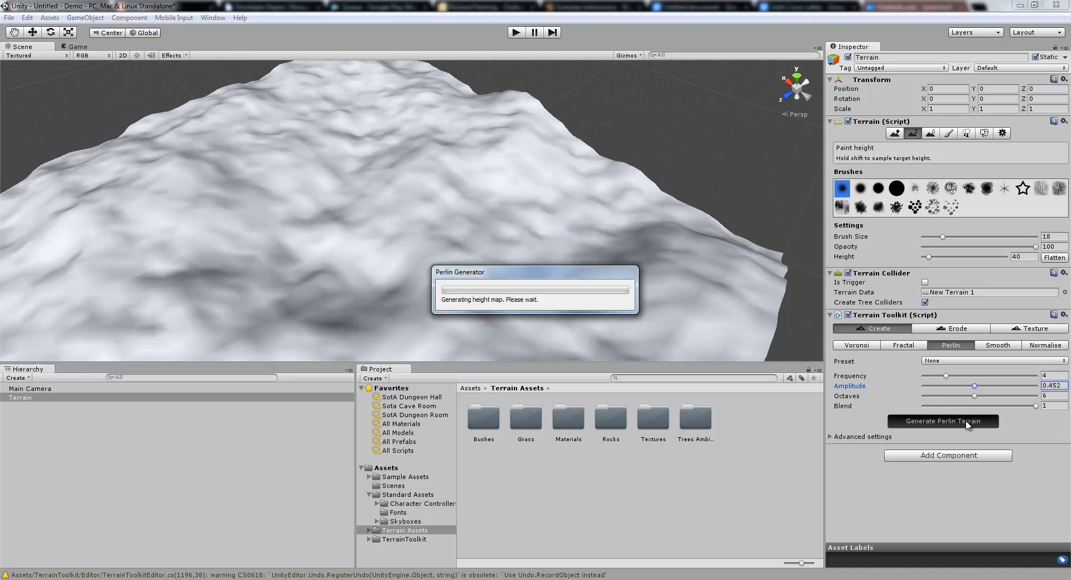
left_click_drag(566, 230, 384, 215, "alt")
right_click_drag(384, 215, 387, 224)
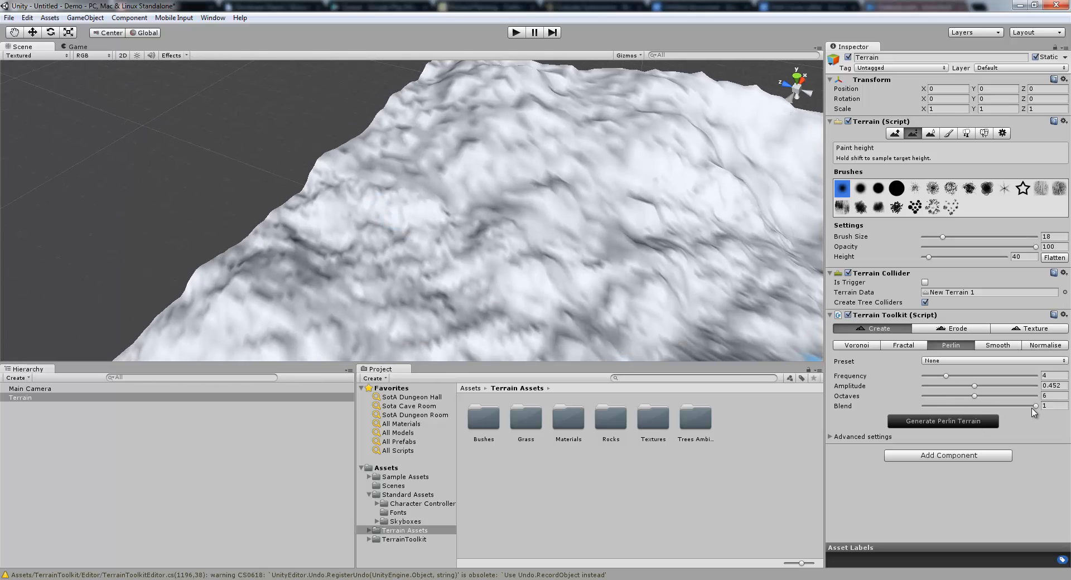
Reduce the Perlin blend to 0.104 and regenerate the terrain.
left_click_drag(1032, 408, 952, 408)
left_click(952, 424)
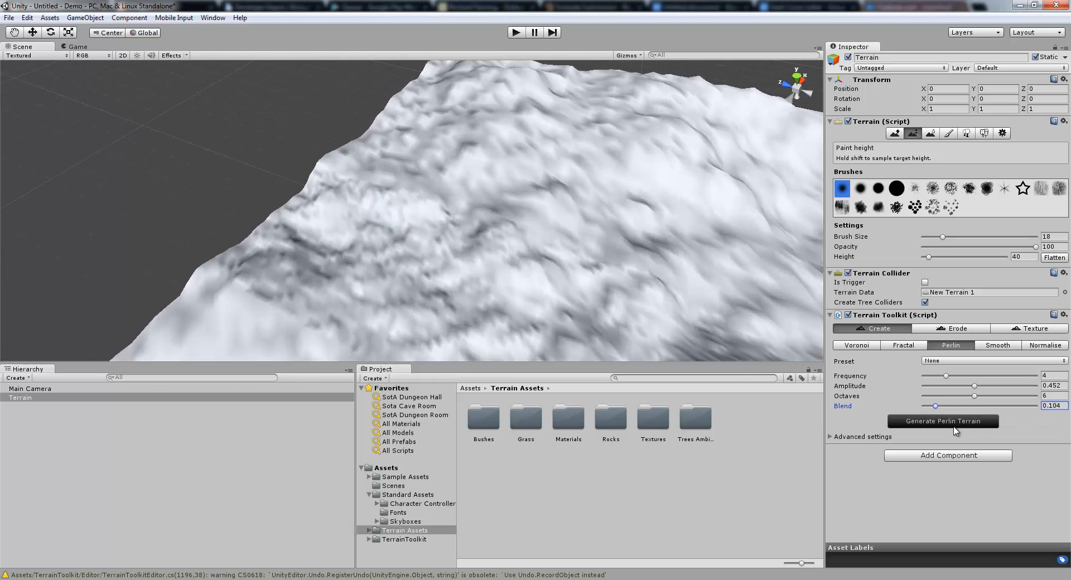
left_click_drag(610, 284, 718, 290, "alt")
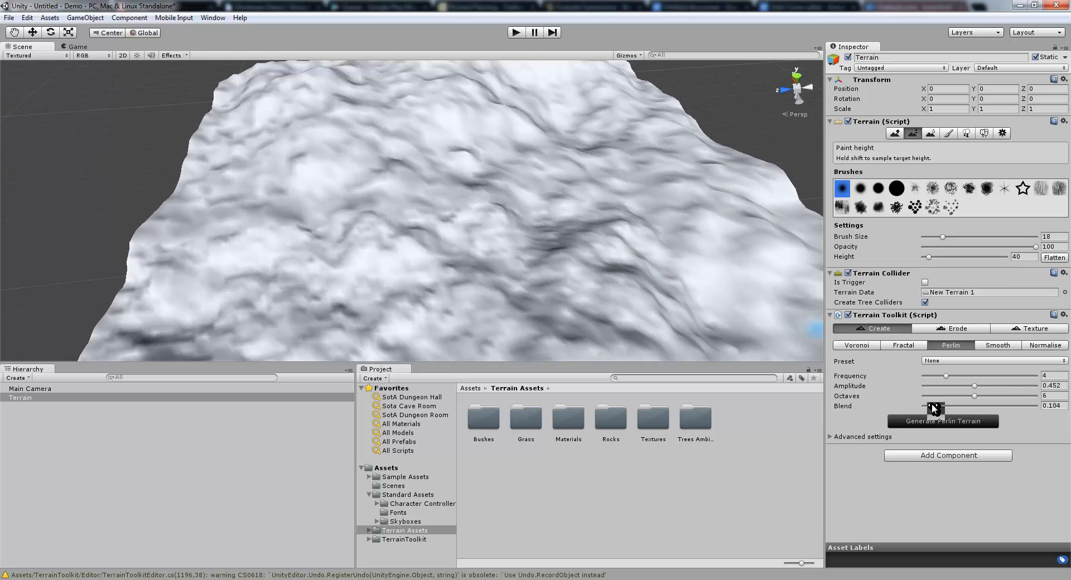
Regenerate the Perlin terrain with increasing blend values, ending with a blend of 1.
left_click_drag(935, 405, 971, 406)
left_click(973, 422)
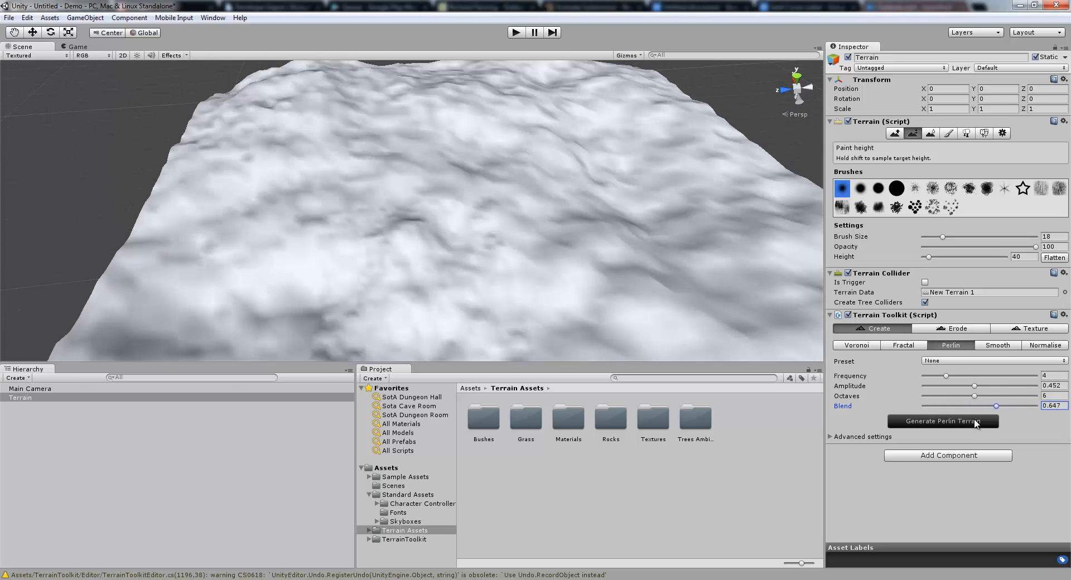
left_click(997, 422)
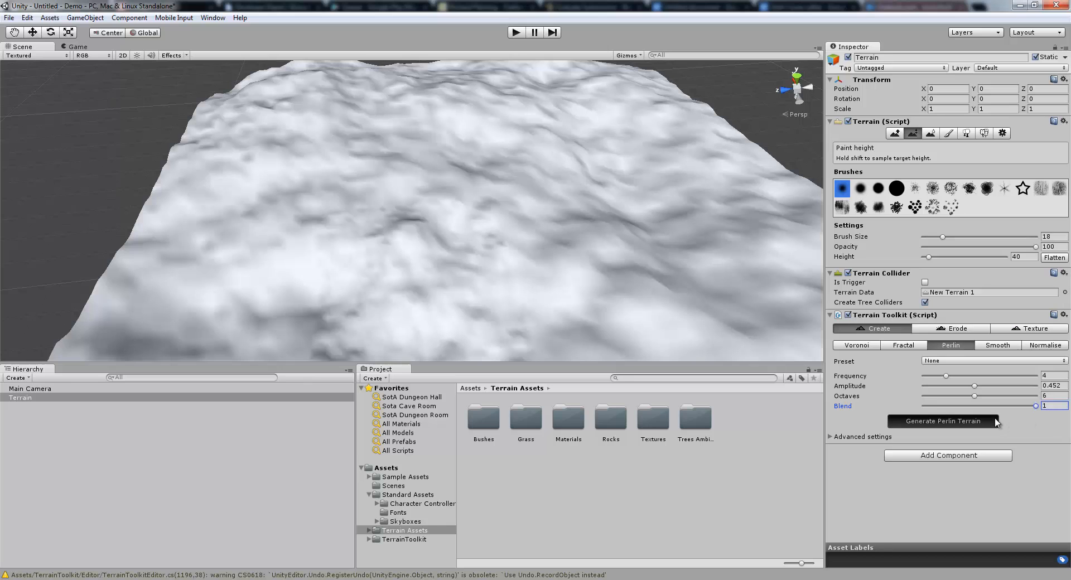
left_click_drag(566, 277, 503, 205, "alt")
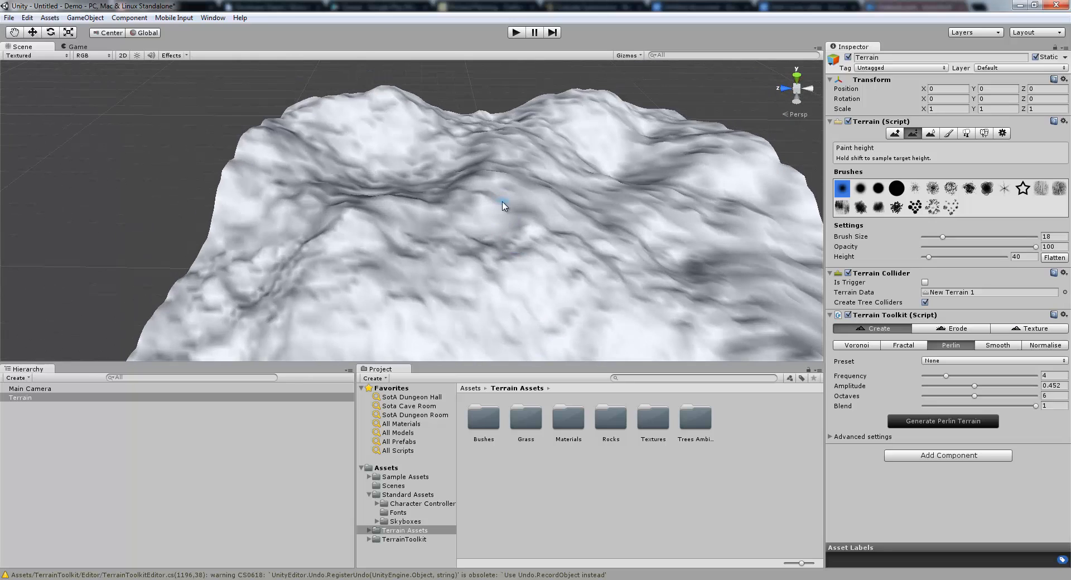
Switch the Perlin preset to Add Noise, generate repeatedly to roughen the existing terrain, and inspect its surface from several angles.
left_click(957, 362)
left_click(955, 434)
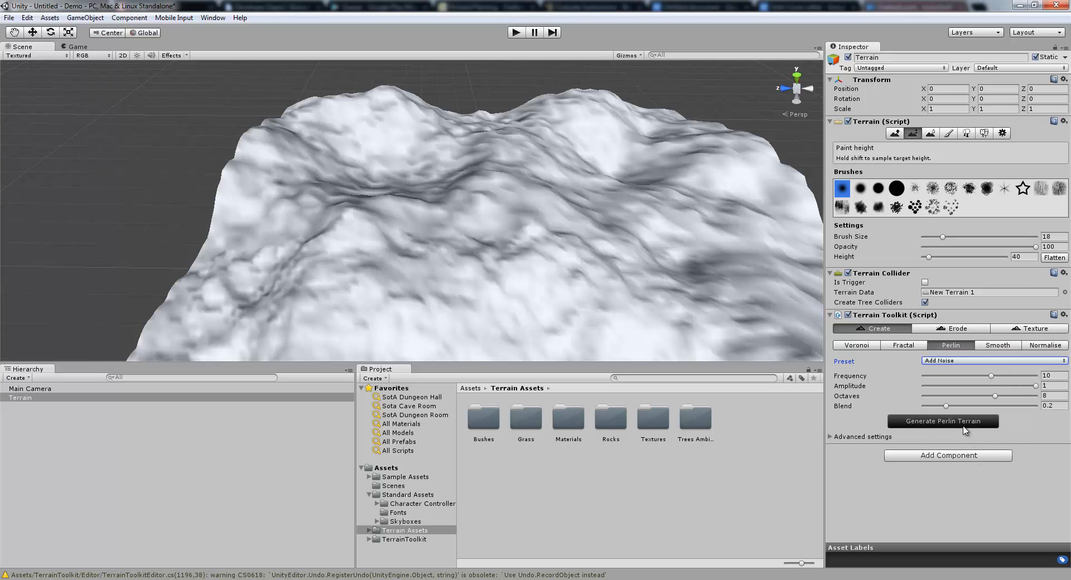
left_click(940, 424)
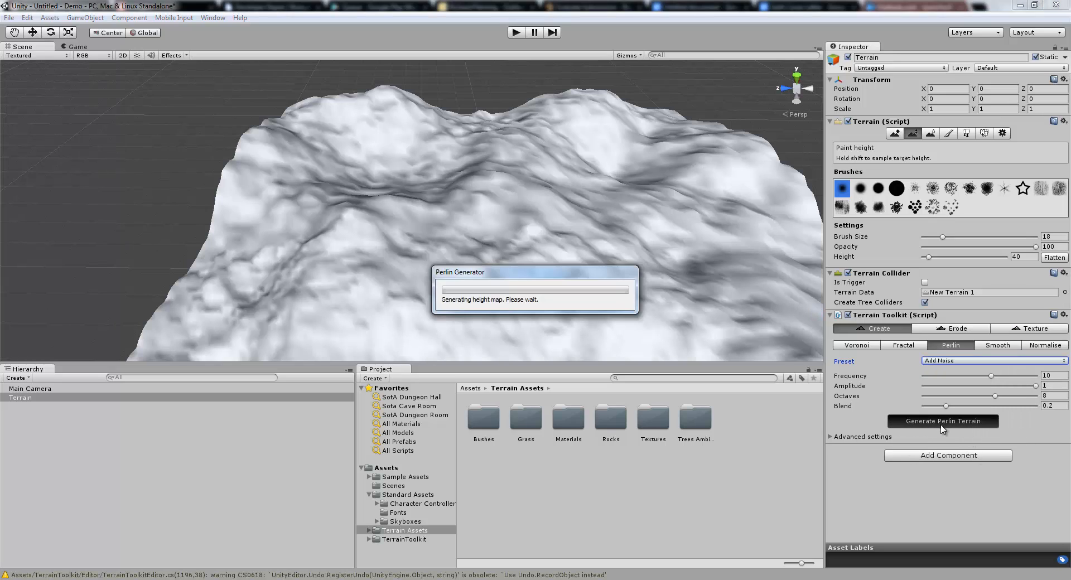
left_click_drag(756, 332, 668, 318, "alt")
left_click(924, 423)
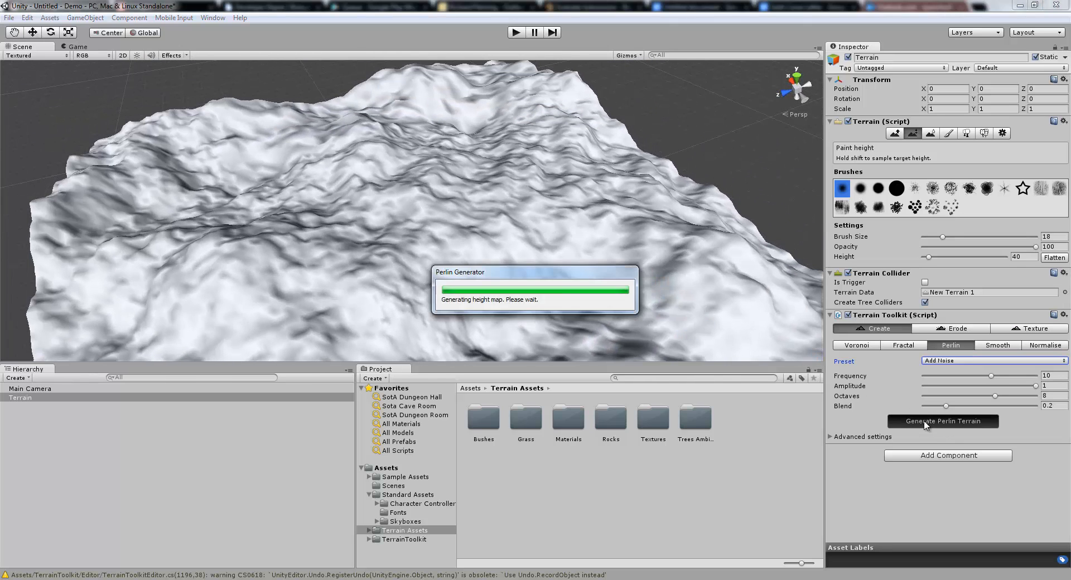
left_click(924, 423)
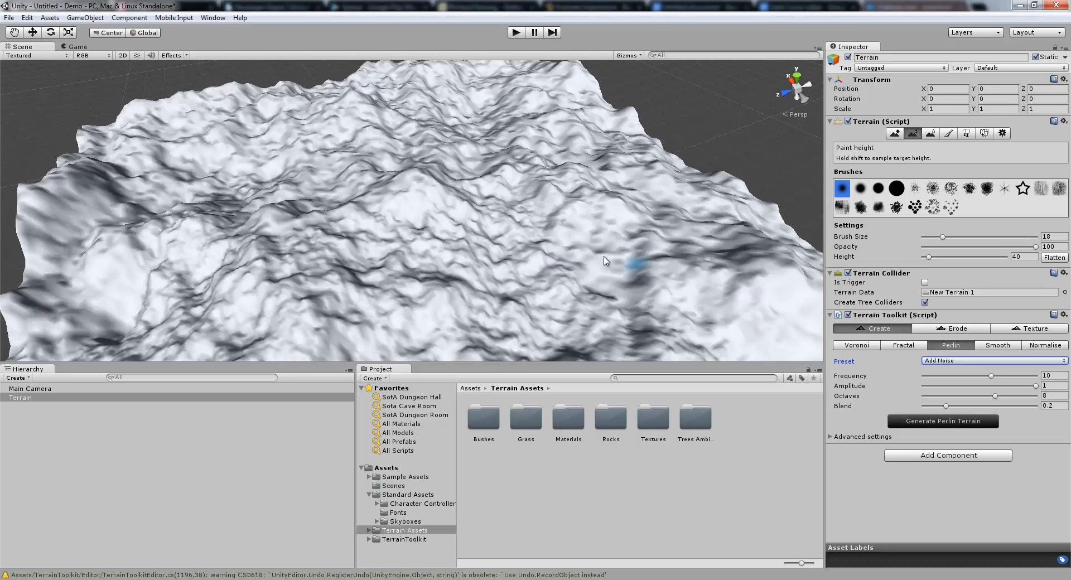
mouse_move(634, 262)
left_mouse_down("alt")
mouse_move(491, 270)
mouse_move(621, 258)
left_mouse_up("alt")
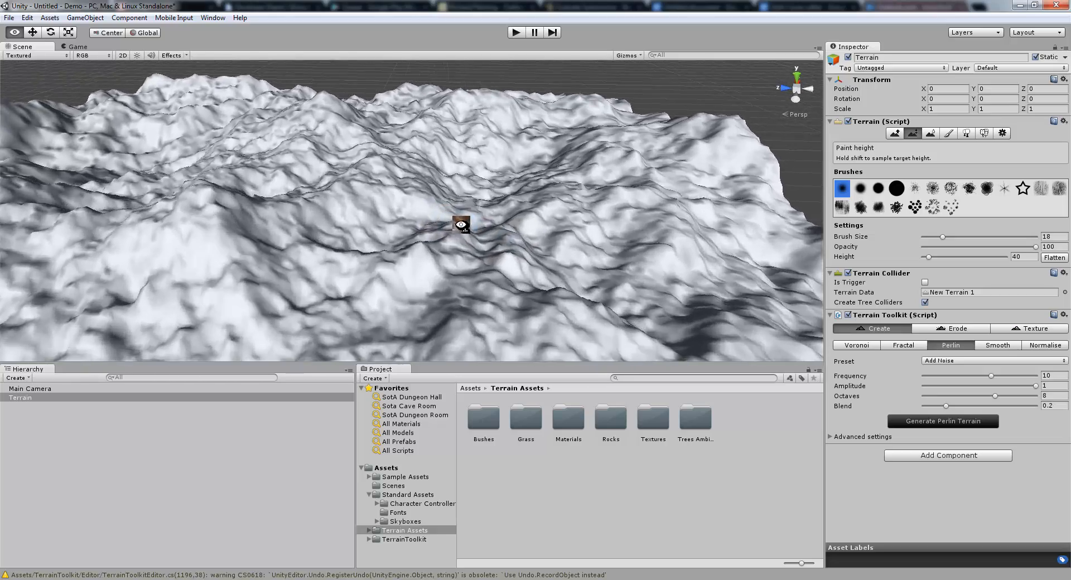
left_click_drag(461, 225, 89, 205, "alt")
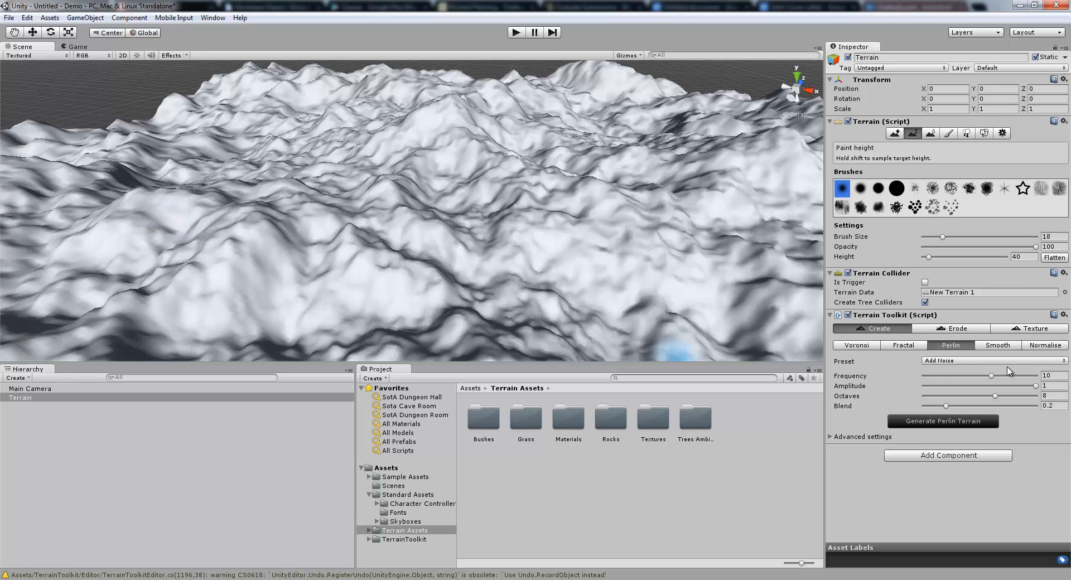
Show the Terrain Toolkit's Smooth options and switch the terrain brush to Smooth Height with a brush size of 100.
left_click(997, 345)
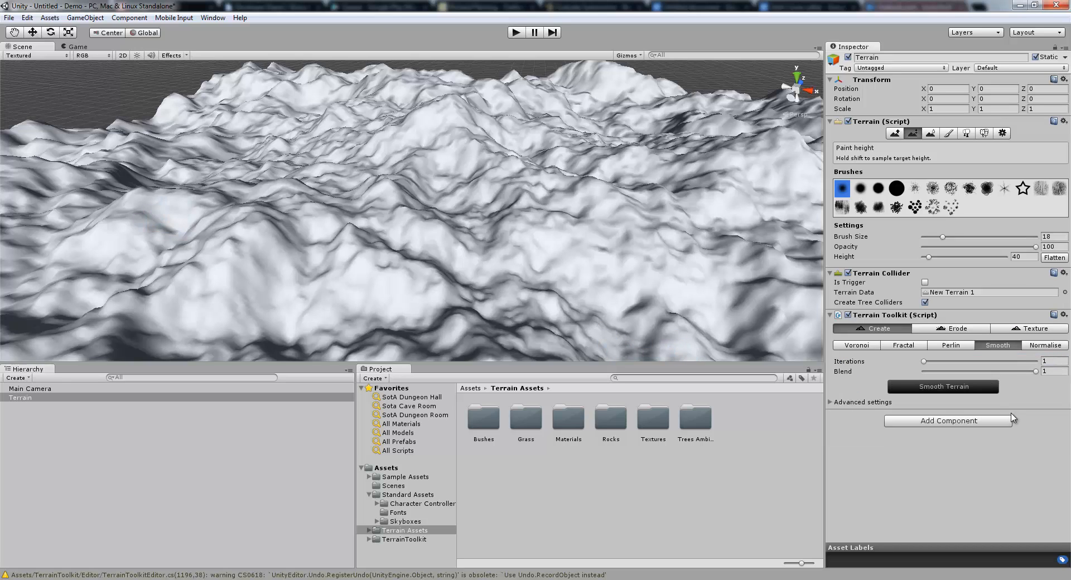
left_click(930, 133)
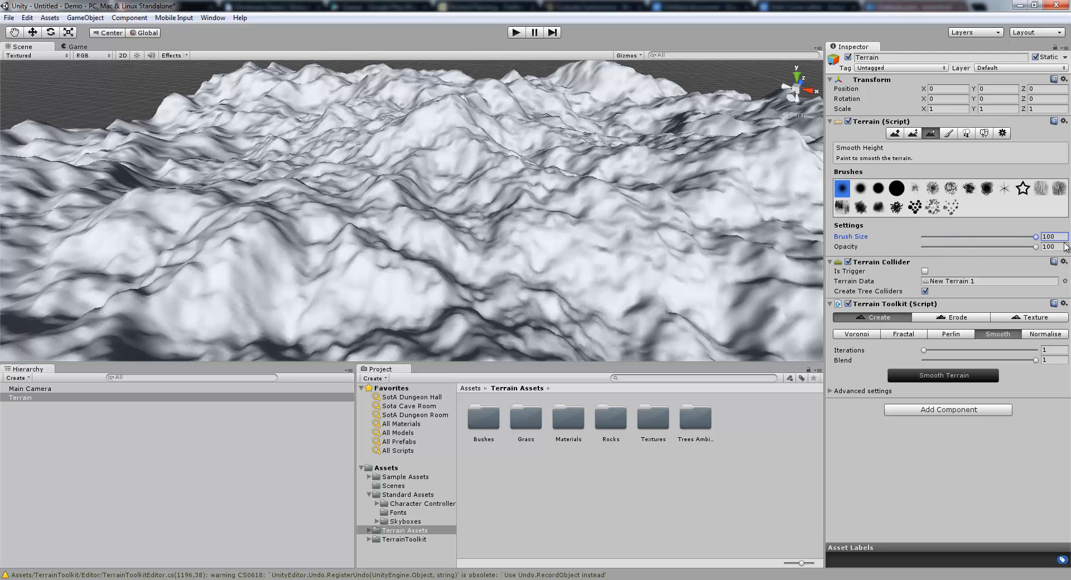
scroll(418, 230, "down", 5)
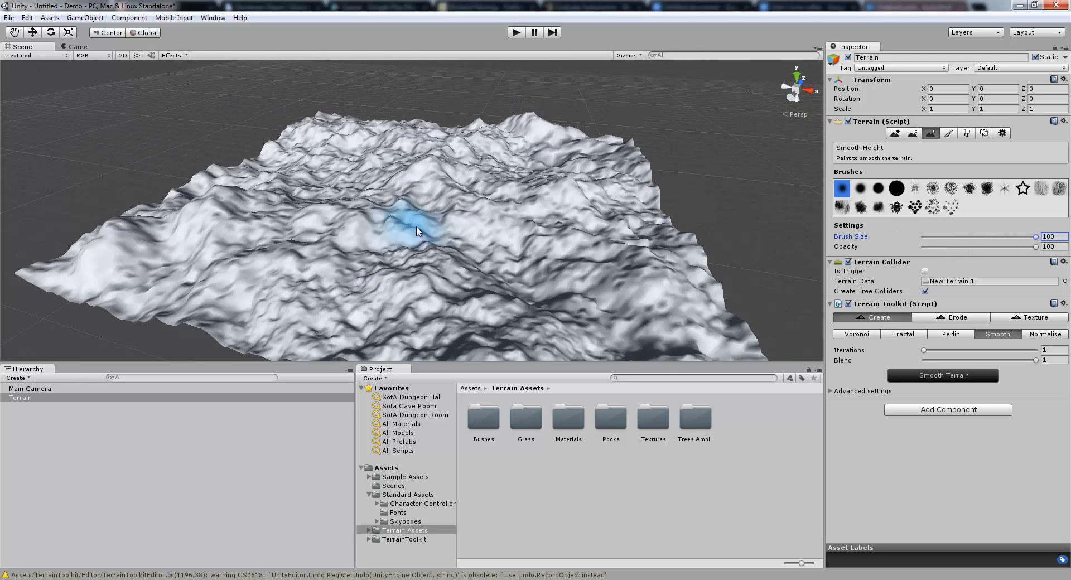
scroll(419, 230, "down", 3)
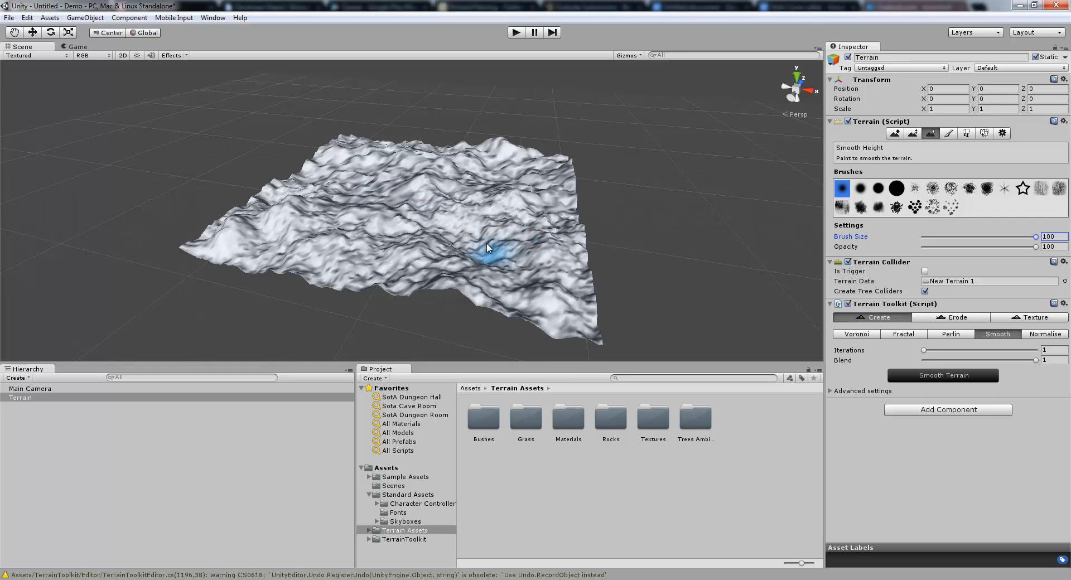
scroll(502, 246, "up", 8)
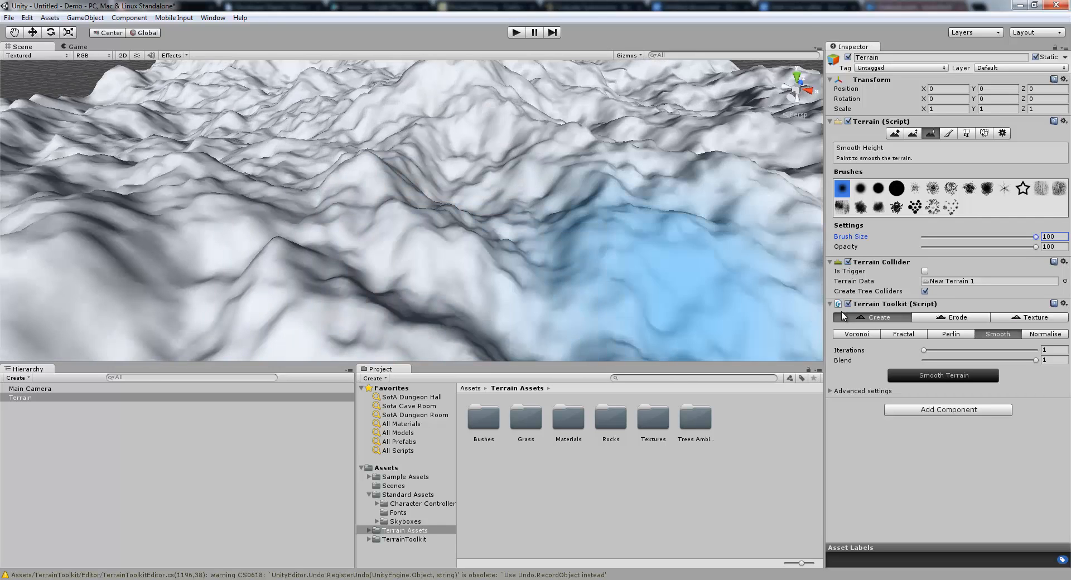
Set the Terrain Toolkit's smoothing to 3 iterations, smooth the whole terrain twice, and inspect the surface between passes.
left_click(998, 337)
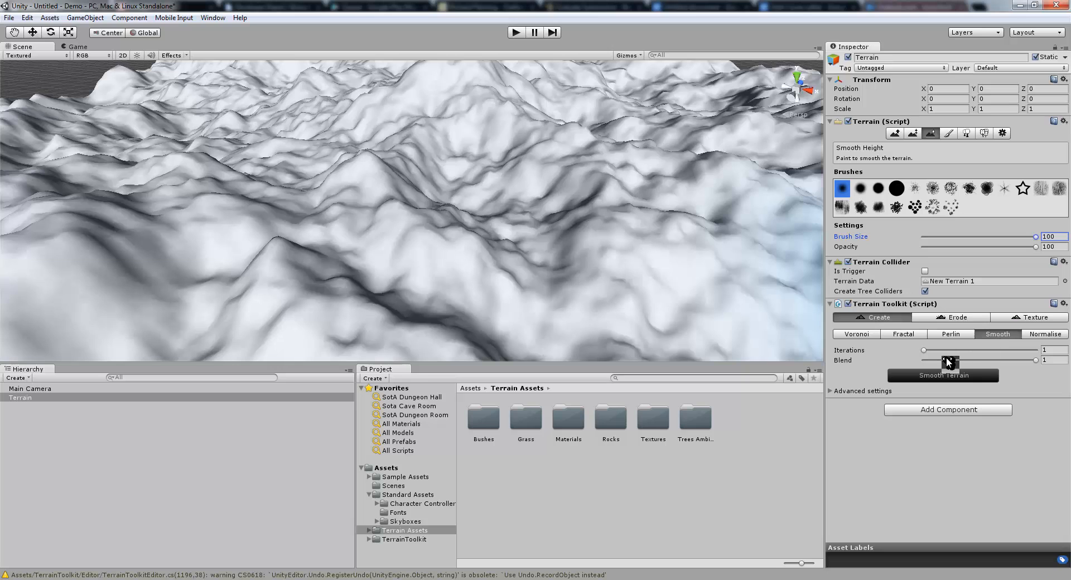
left_click_drag(926, 353, 982, 357)
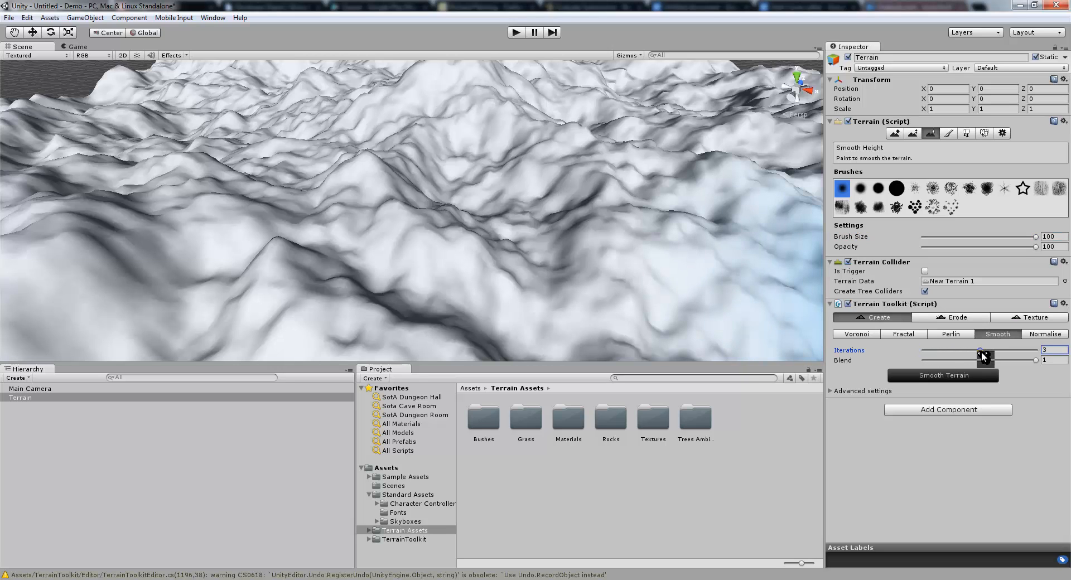
left_click(967, 381)
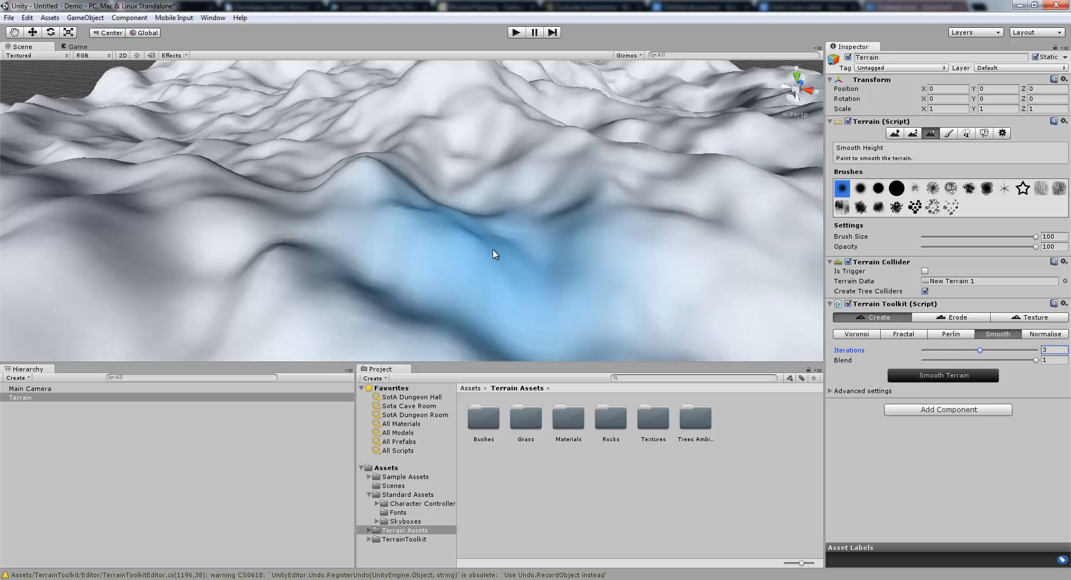
mouse_move(493, 255)
left_mouse_down("alt")
mouse_move(605, 193)
mouse_move(607, 296)
mouse_move(426, 241)
mouse_move(344, 246)
mouse_move(290, 267)
mouse_move(693, 287)
left_mouse_up("alt")
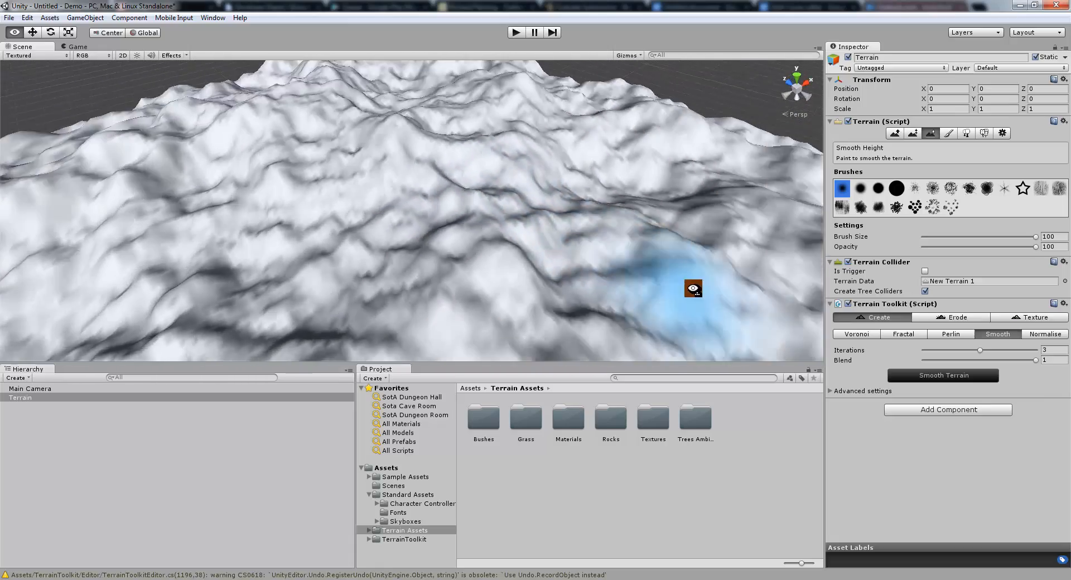
left_click(953, 376)
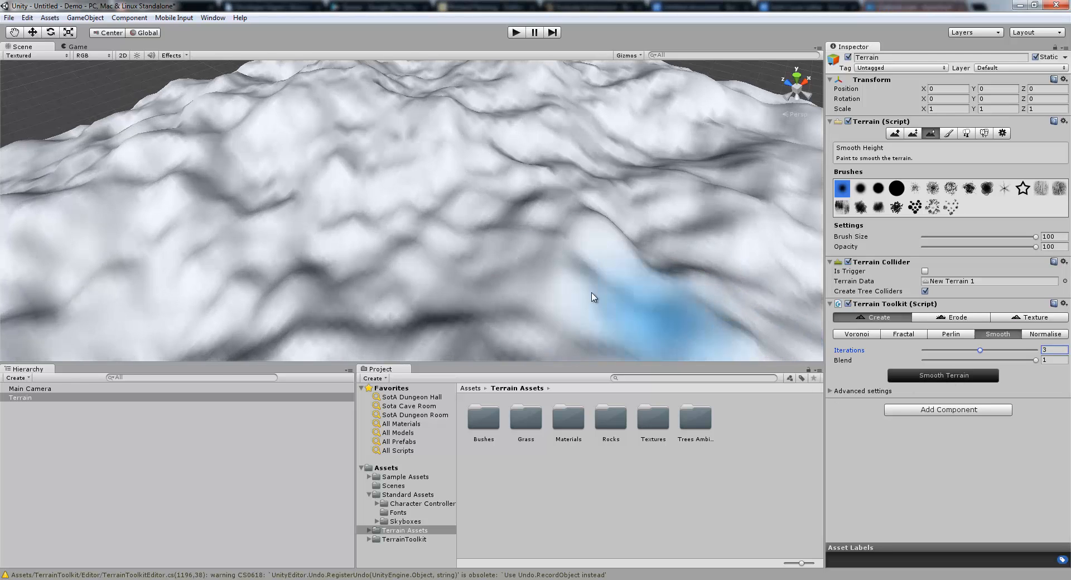
right_click_drag(492, 259, 517, 231)
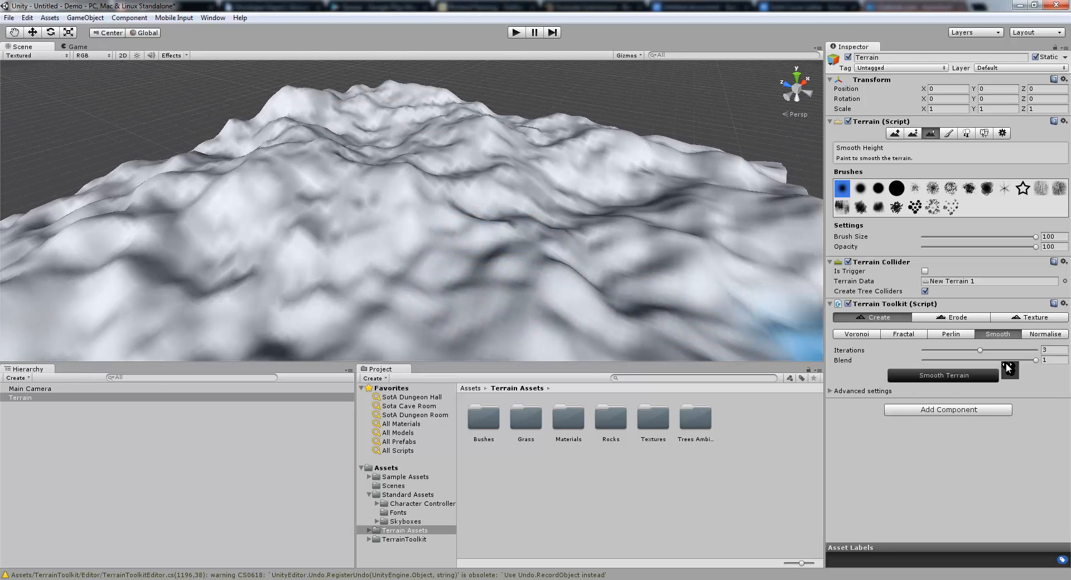
Show the Terrain Toolkit's Normalise options and set the terrain width to 400 in the terrain settings.
left_click(1044, 336)
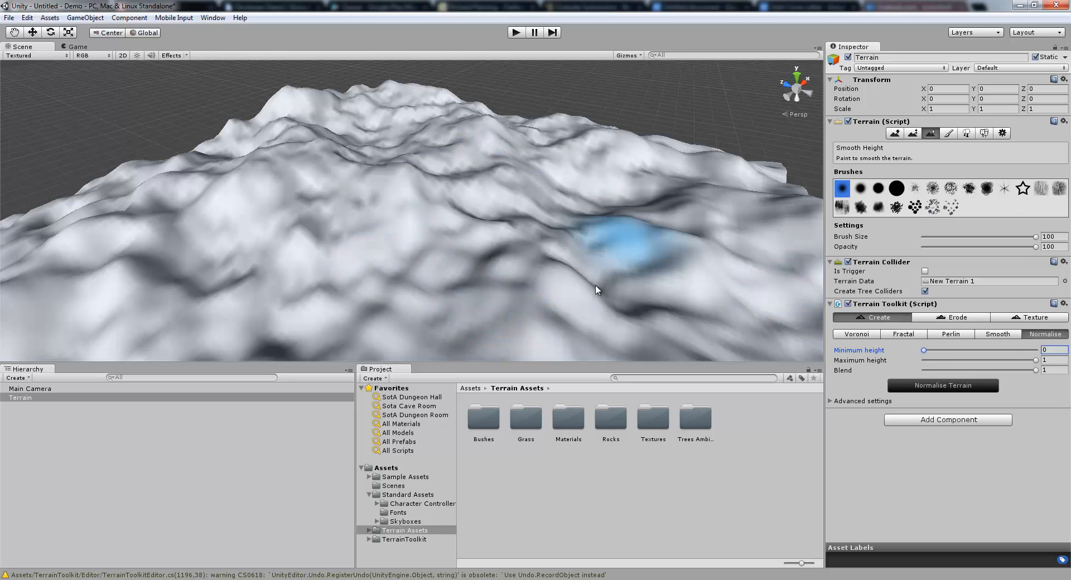
right_click_drag(546, 335, 636, 306)
left_click(1004, 133)
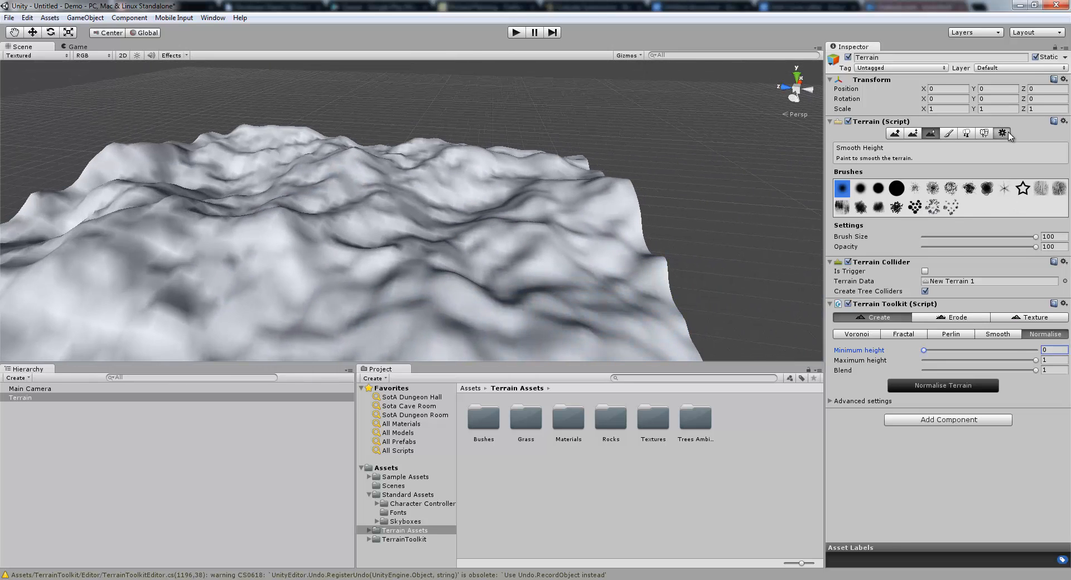
left_click(985, 384)
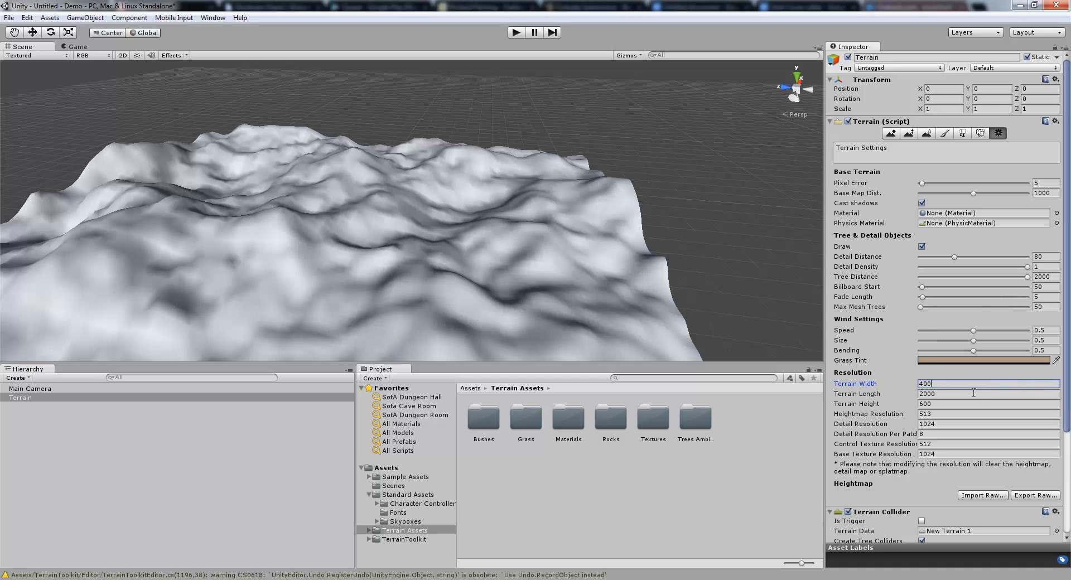
type("400")
Set the terrain length to 400 to match the width, and inspect the resized terrain.
left_click(974, 393)
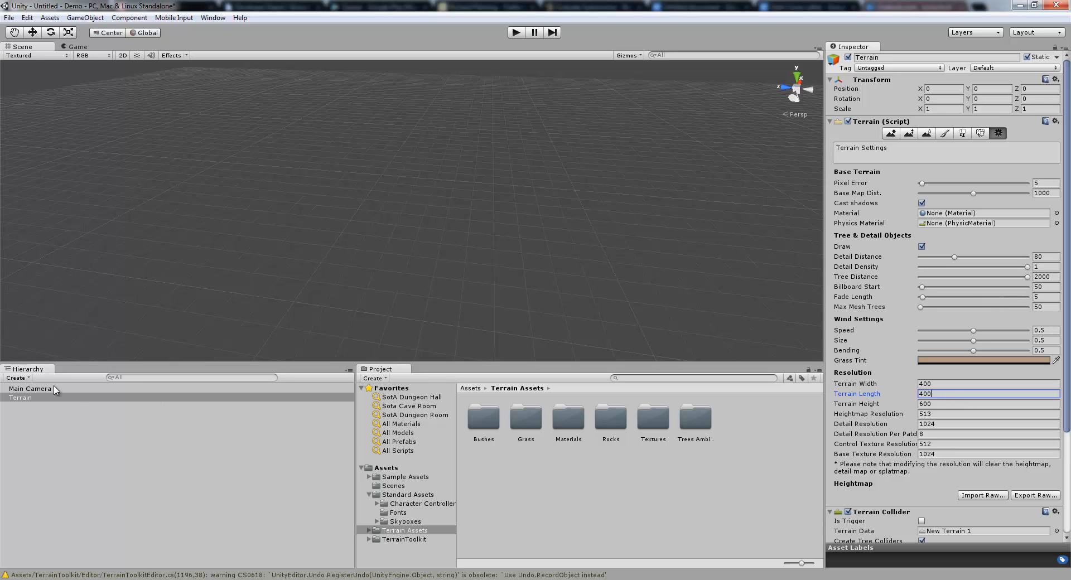
type("400")
double_click(21, 397)
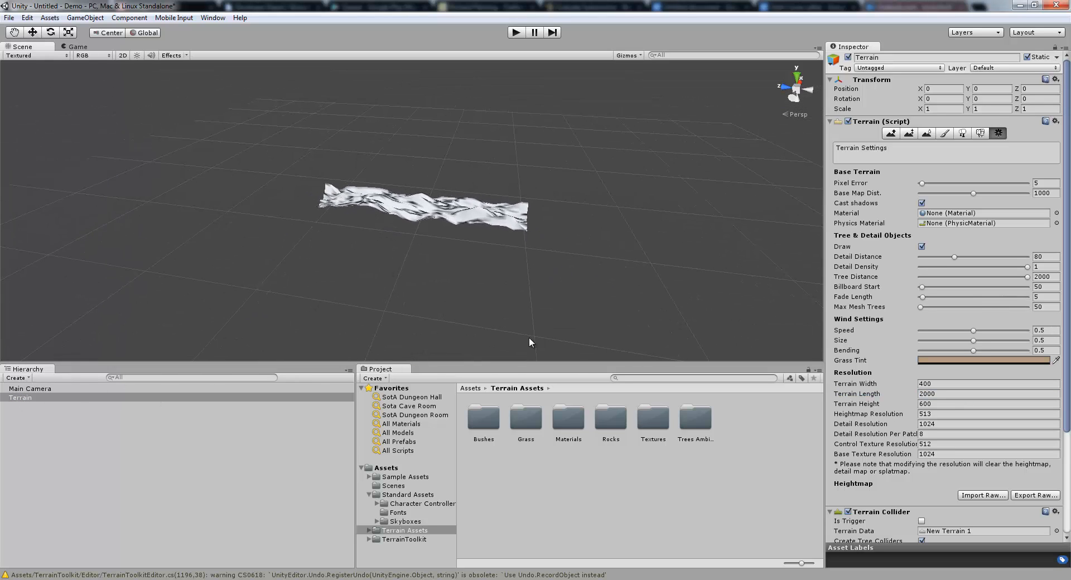
left_click(932, 394)
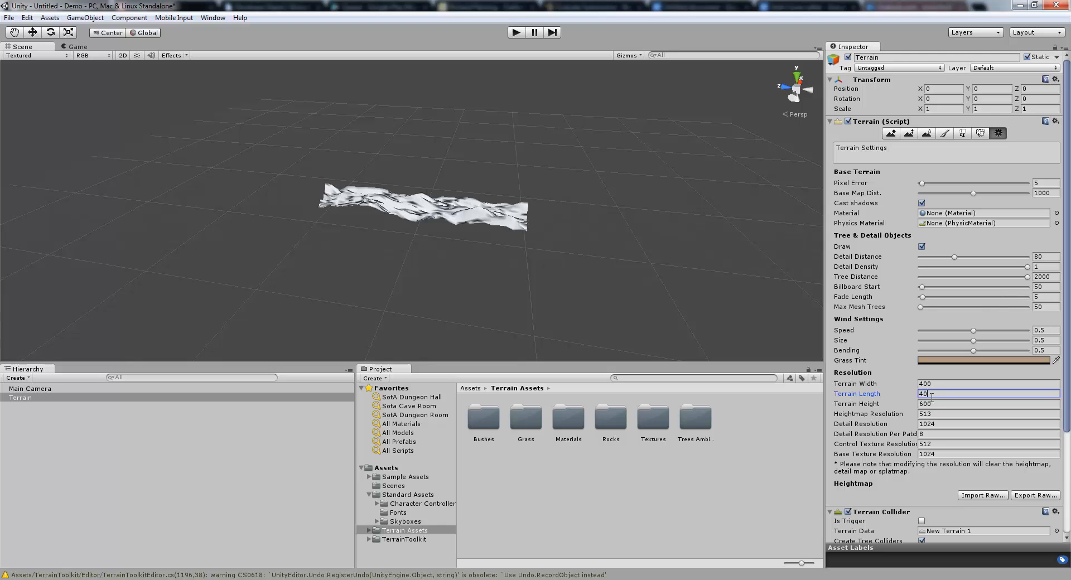
type("400")
left_click(949, 384)
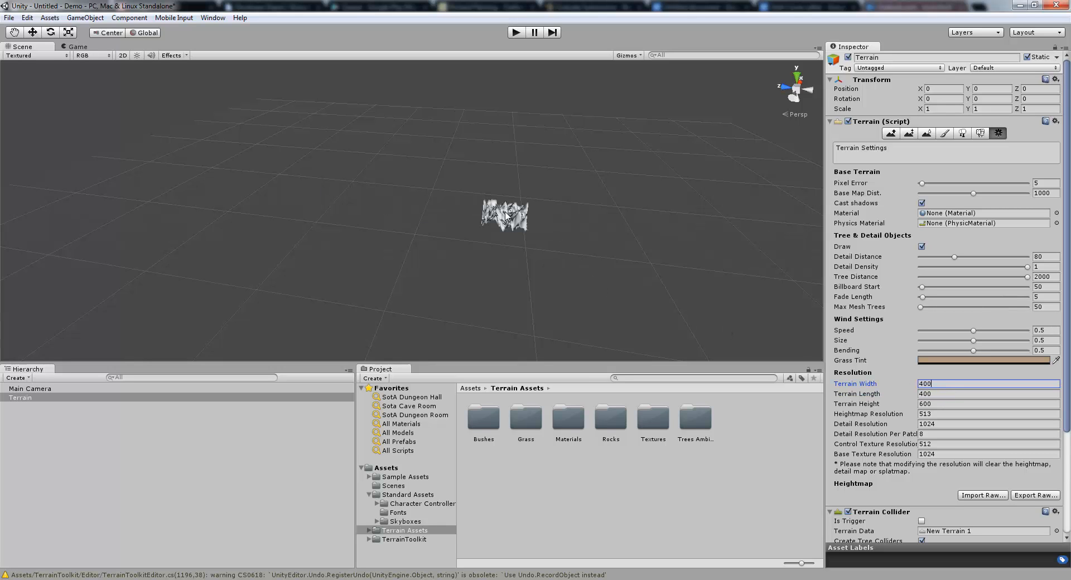
scroll(505, 217, "up", 15)
right_click_drag(450, 208, 810, 351)
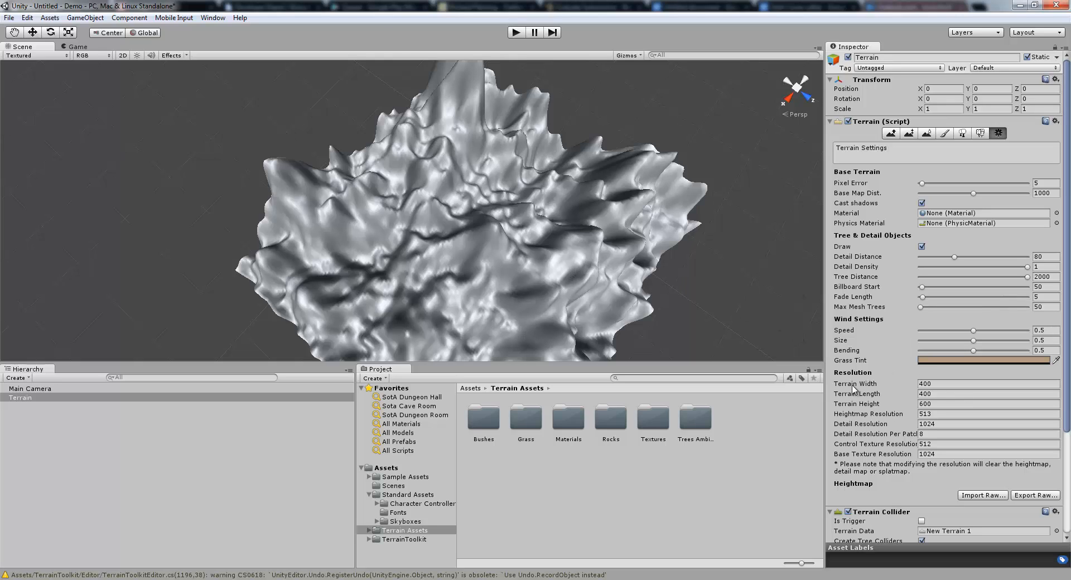
Normalise the terrain with a maximum height of 0.25 and inspect its peaks up close.
scroll(947, 391, "down", 5)
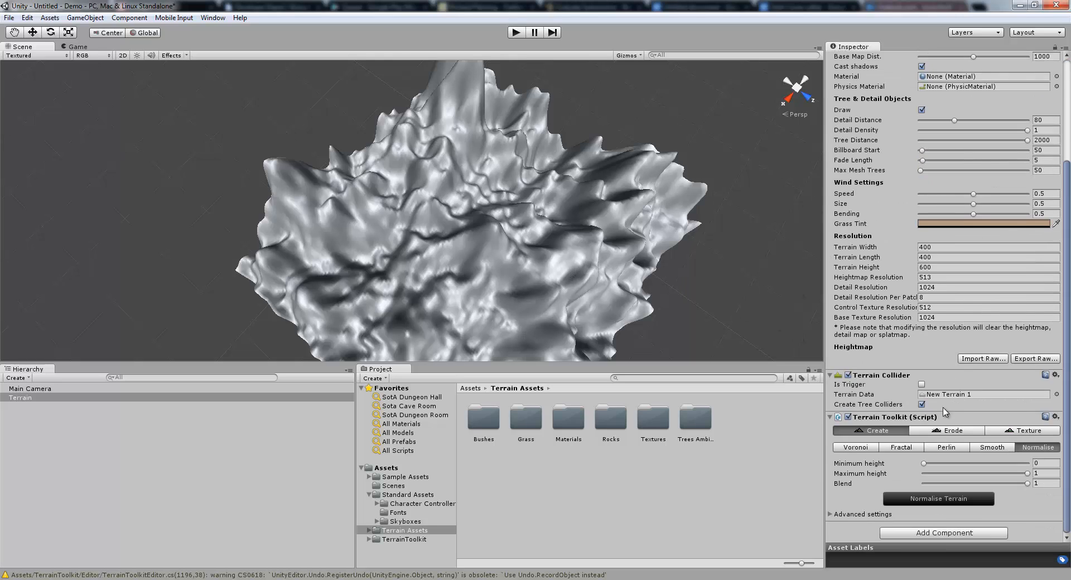
left_click(1030, 453)
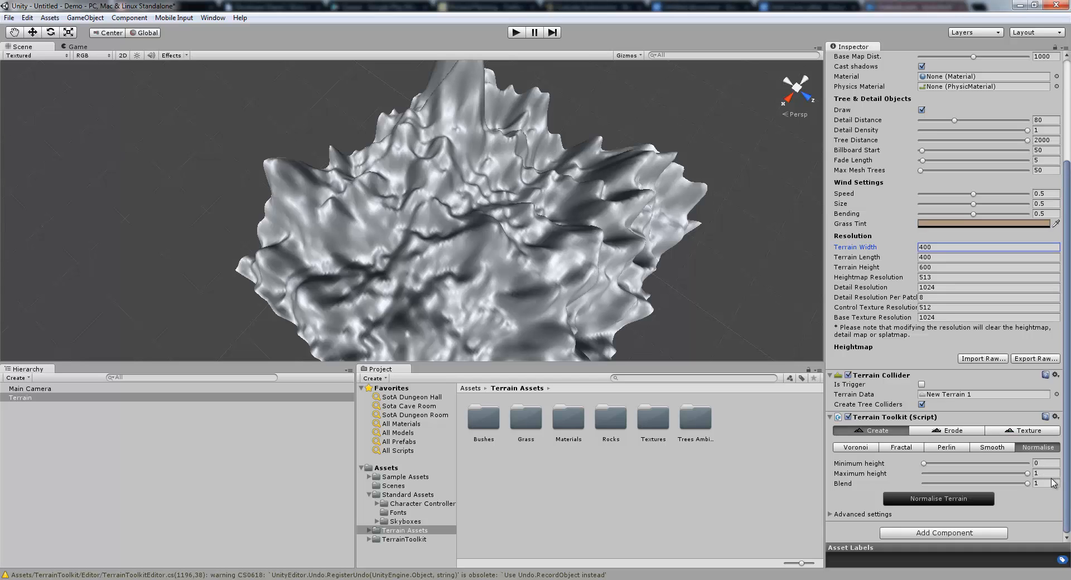
left_click_drag(1029, 476, 957, 475)
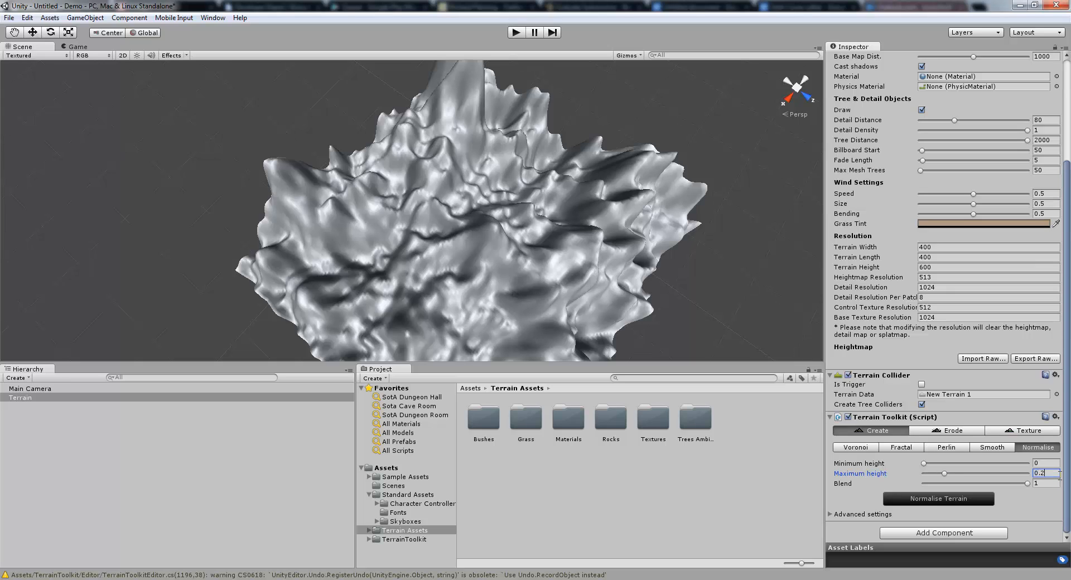
left_click(938, 499)
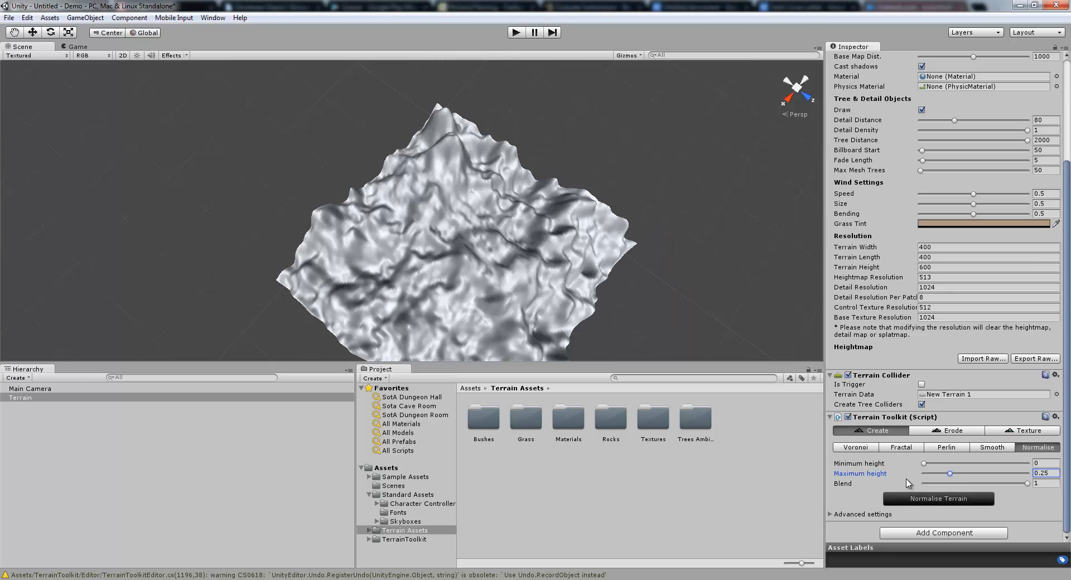
left_click_drag(592, 322, 626, 357, "alt")
Normalise the terrain with a minimum height of 0.1 and inspect it from another angle.
left_click(1039, 463)
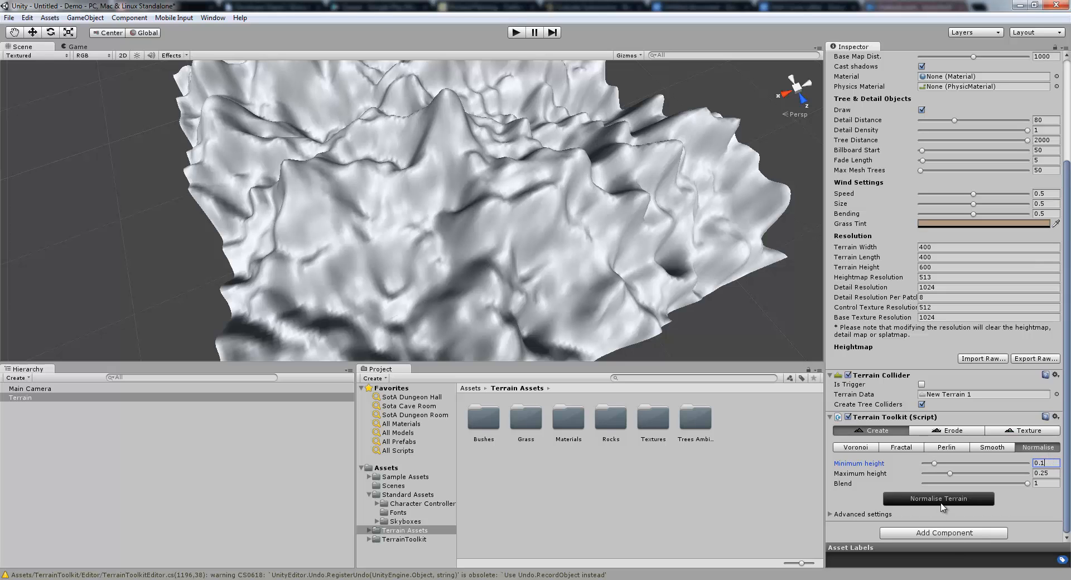
type("0.1")
left_click(941, 498)
left_click_drag(641, 223, 771, 209, "alt")
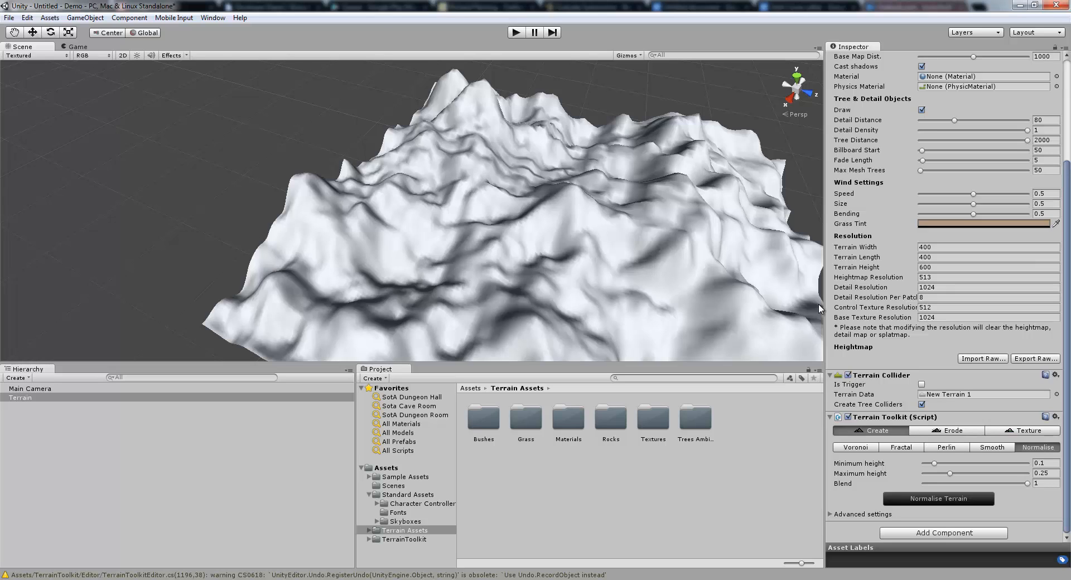
Raise the Normalise minimum height to 0.2 and normalise the terrain again to flatten it.
left_click(1052, 462)
type("0.2")
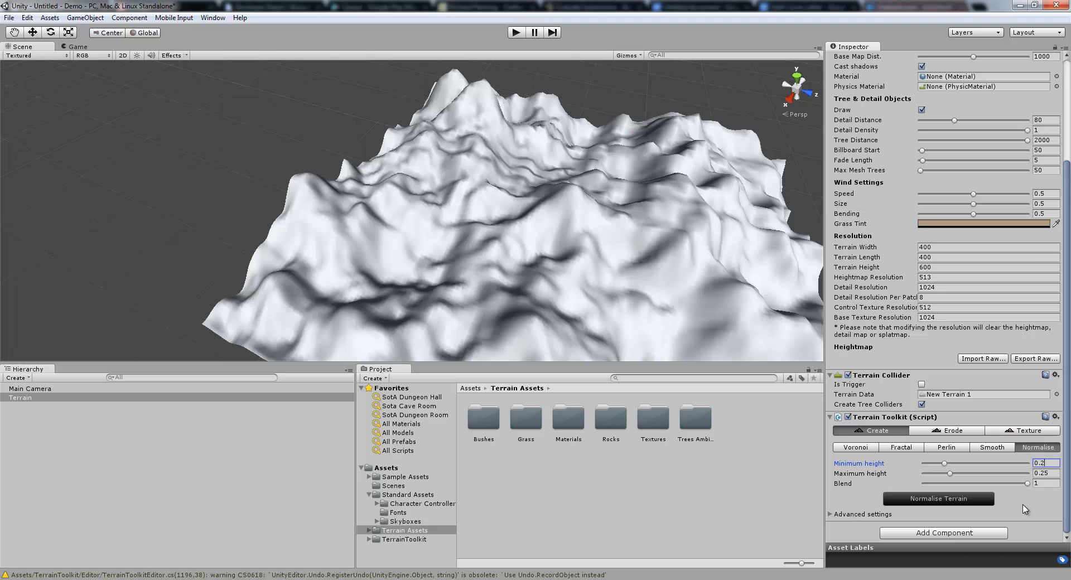
left_click(979, 502)
left_click_drag(676, 282, 575, 233, "alt")
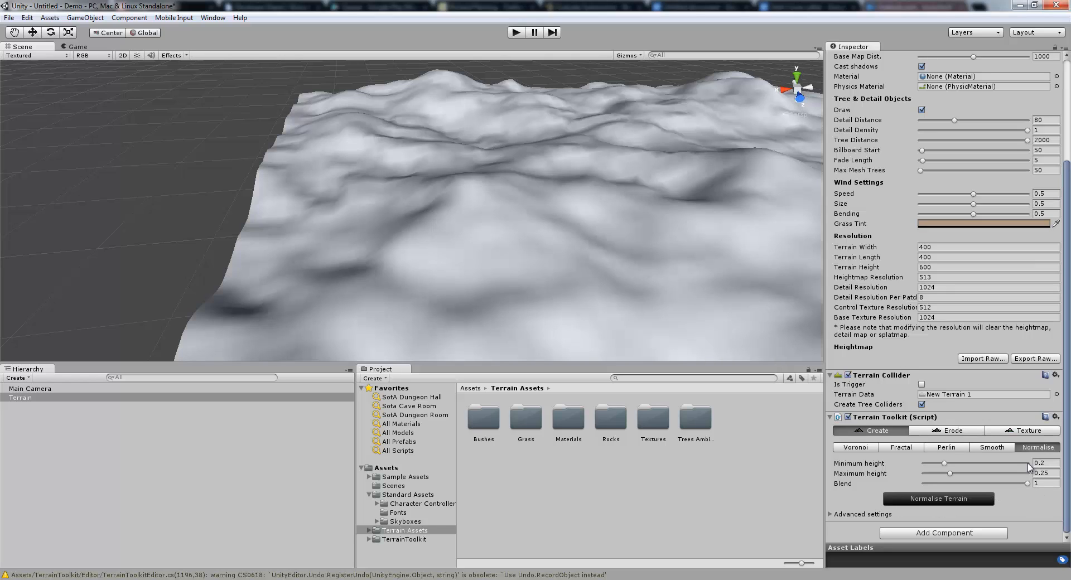
Generate Perlin terrain with the Add Noise preset over the normalised terrain and switch the terrain brush to Smooth Height.
left_click(942, 448)
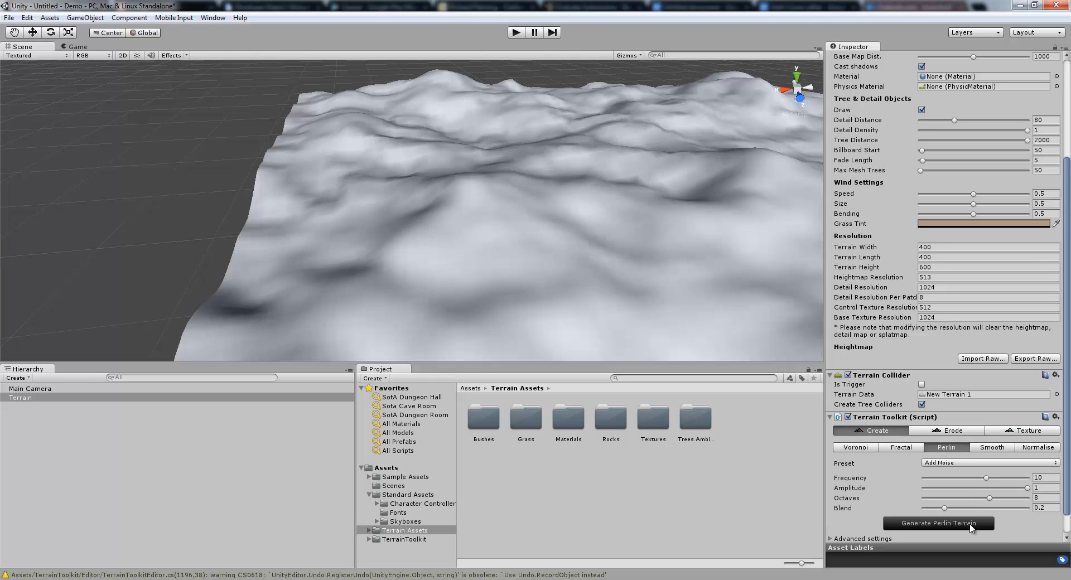
left_click(964, 526)
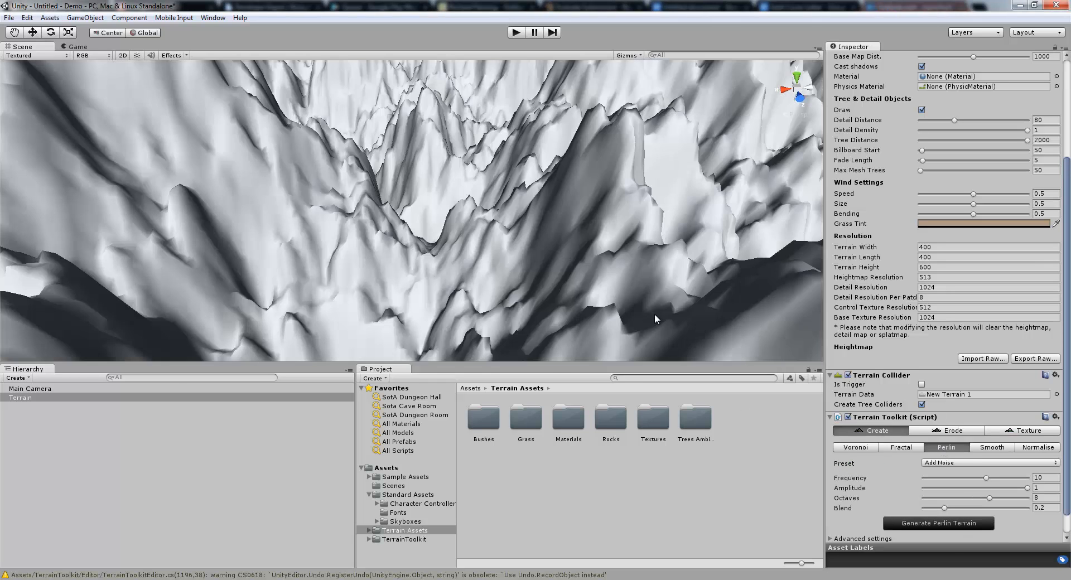
mouse_move(645, 306)
left_mouse_down("alt")
mouse_move(634, 232)
mouse_move(608, 212)
mouse_move(636, 267)
mouse_move(614, 305)
mouse_move(583, 304)
mouse_move(621, 342)
mouse_move(565, 326)
mouse_move(452, 352)
mouse_move(630, 329)
mouse_move(992, 238)
left_mouse_up("alt")
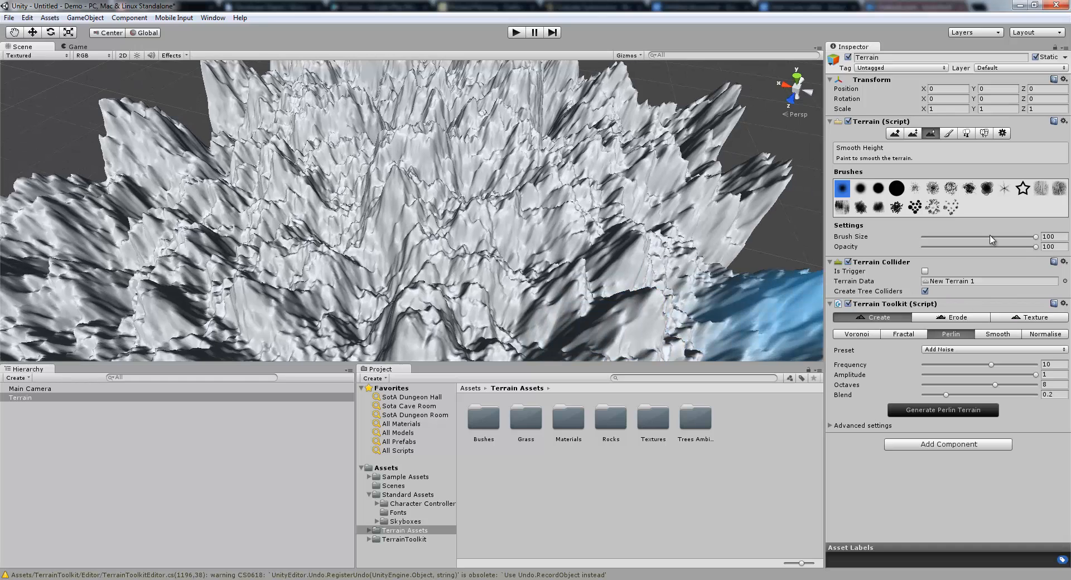
left_click(1002, 133)
left_click(927, 133)
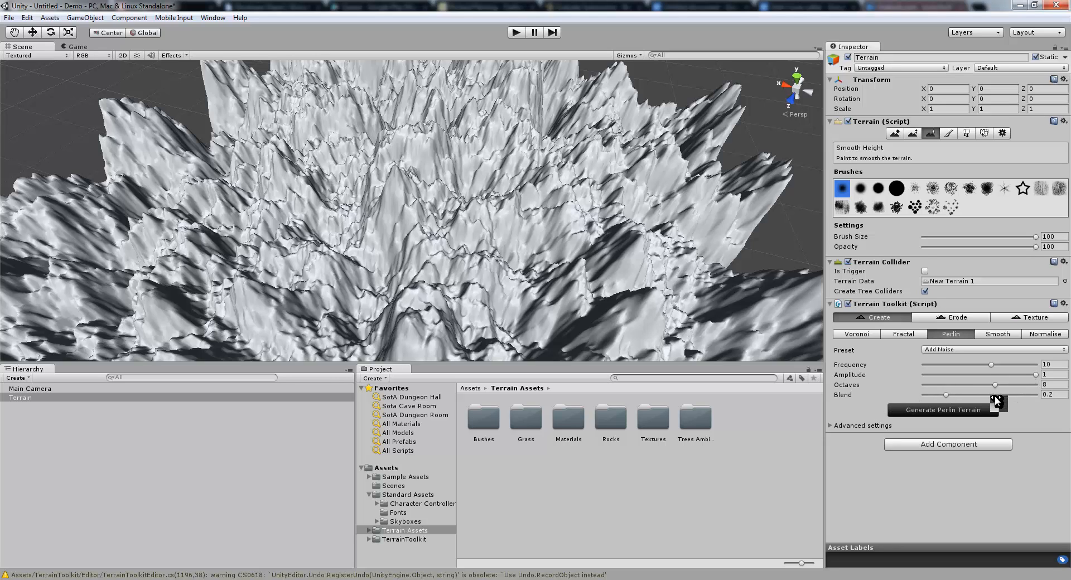
Reduce the Perlin octaves to 5, amplitude to 0.09 and frequency to 2, regenerating the terrain along the way.
left_click_drag(996, 386, 933, 378)
left_click(954, 411)
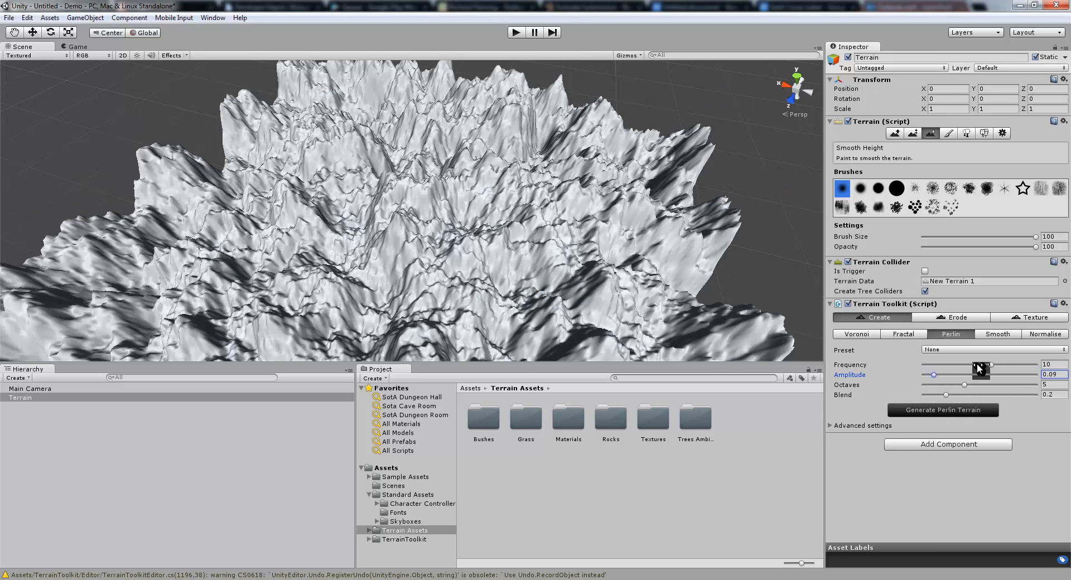
left_click_drag(990, 365, 931, 365)
left_click(968, 415)
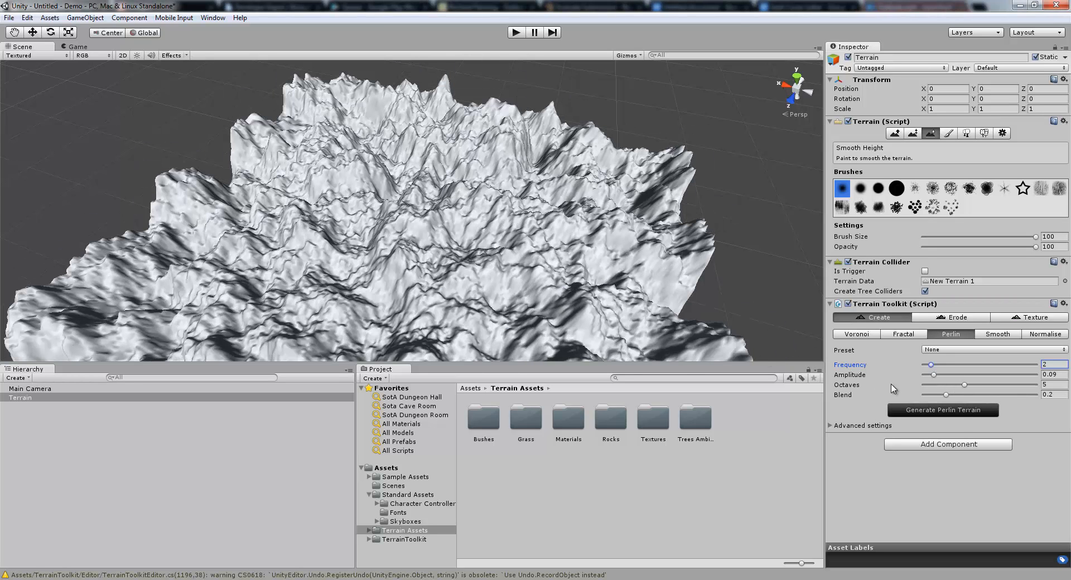
Reduce the Perlin octaves to 1, regenerate the terrain, and inspect it up close.
left_click_drag(964, 384, 917, 395)
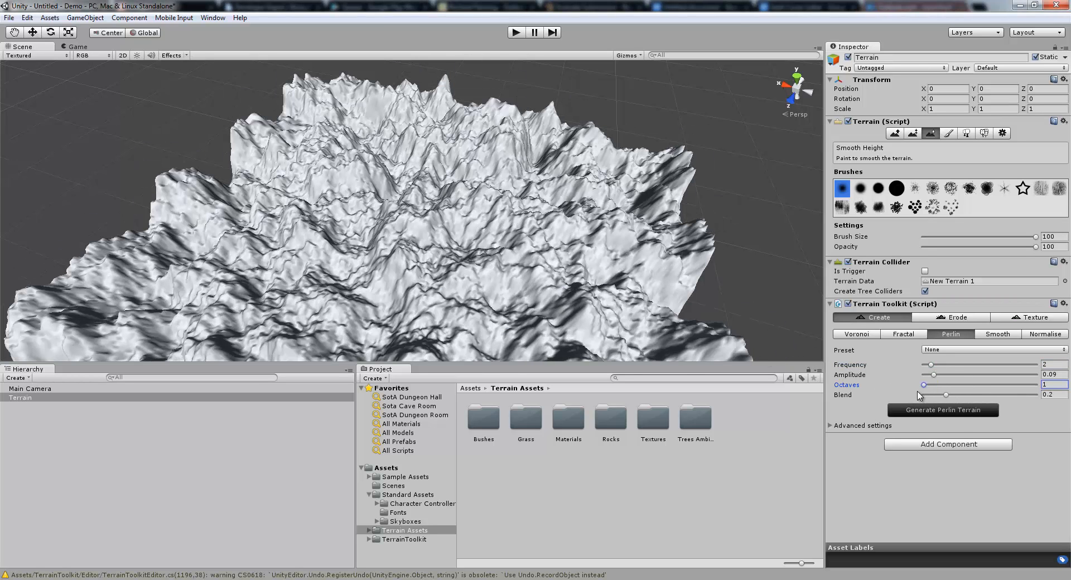
left_click(937, 415)
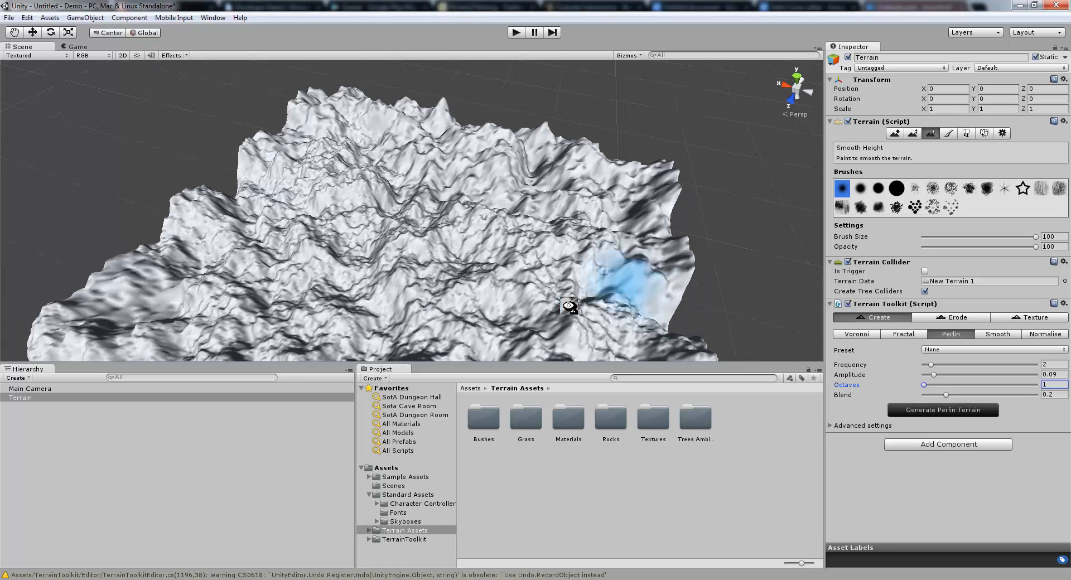
mouse_move(575, 301)
right_mouse_down()
mouse_move(486, 330)
mouse_move(519, 344)
mouse_move(542, 328)
mouse_move(543, 359)
mouse_move(593, 354)
mouse_move(608, 277)
mouse_move(698, 312)
mouse_move(886, 263)
mouse_move(803, 215)
mouse_move(686, 249)
mouse_move(496, 246)
mouse_move(479, 201)
right_mouse_up()
Smooth the whole roughened terrain twice with the Terrain Toolkit at 3 iterations and view the result.
key("w")
left_click(1047, 346)
left_click(1014, 351)
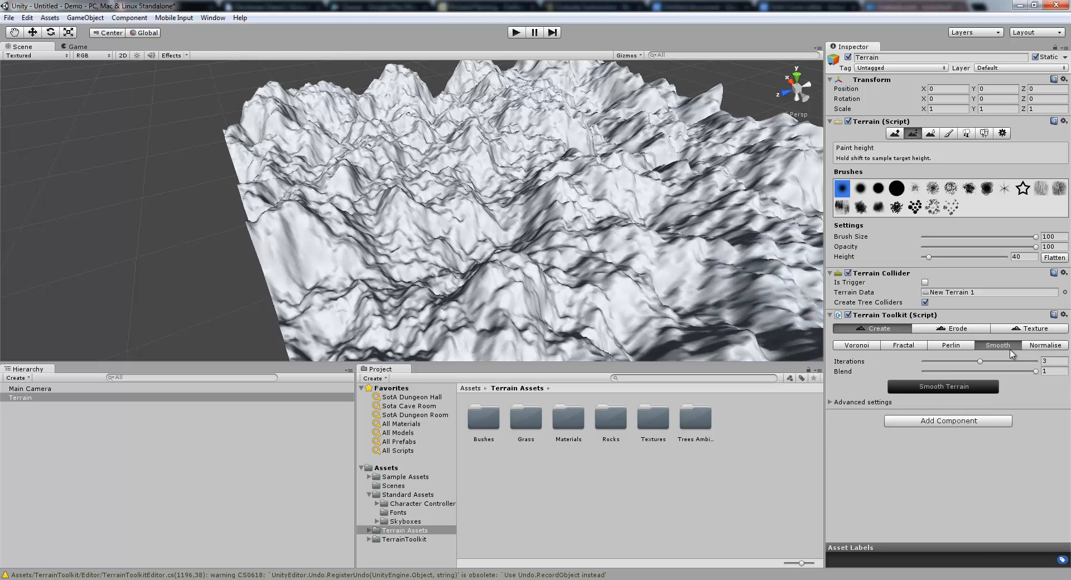
left_click(982, 389)
left_click(983, 389)
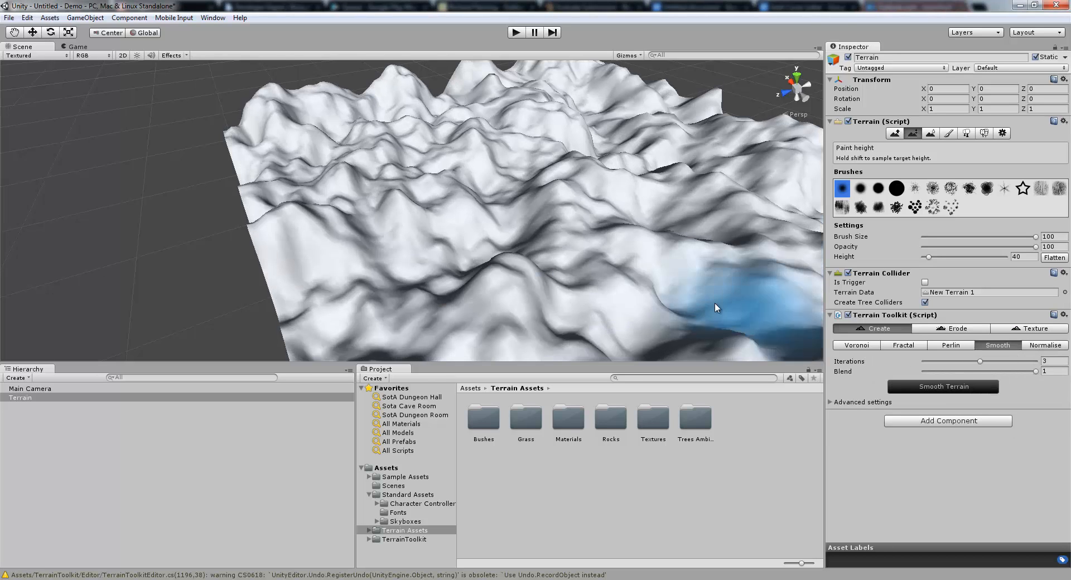
right_click_drag(650, 293, 808, 178)
Using Paint Height, sample a target height of 85.5625 from the terrain and paint a flat valley around the central hill.
left_click(1045, 346)
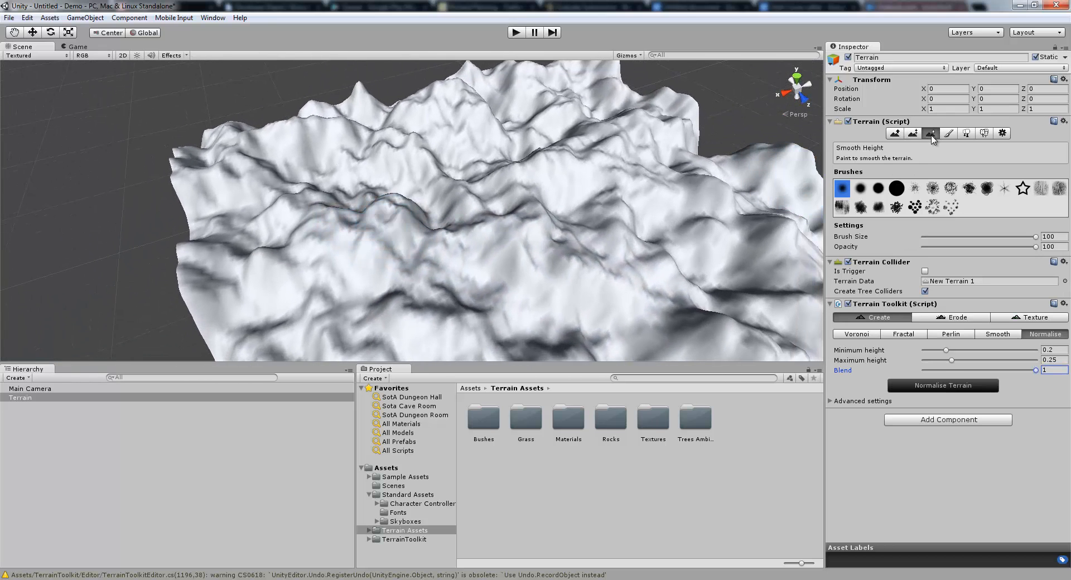
left_click(484, 288, "shift")
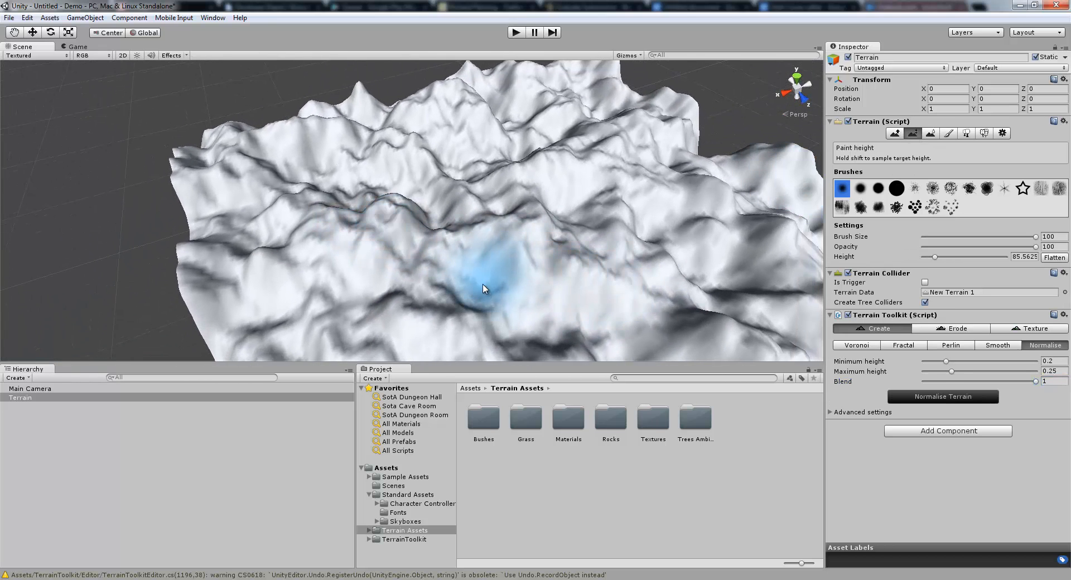
left_click(485, 288)
right_click_drag(494, 324, 418, 306)
mouse_move(418, 306)
left_mouse_down()
mouse_move(429, 259)
mouse_move(525, 217)
mouse_move(583, 220)
mouse_move(580, 234)
mouse_move(611, 209)
mouse_move(630, 232)
left_mouse_up()
mouse_move(700, 252)
left_mouse_down("alt")
mouse_move(586, 192)
mouse_move(627, 215)
mouse_move(617, 264)
mouse_move(650, 207)
left_mouse_up("alt")
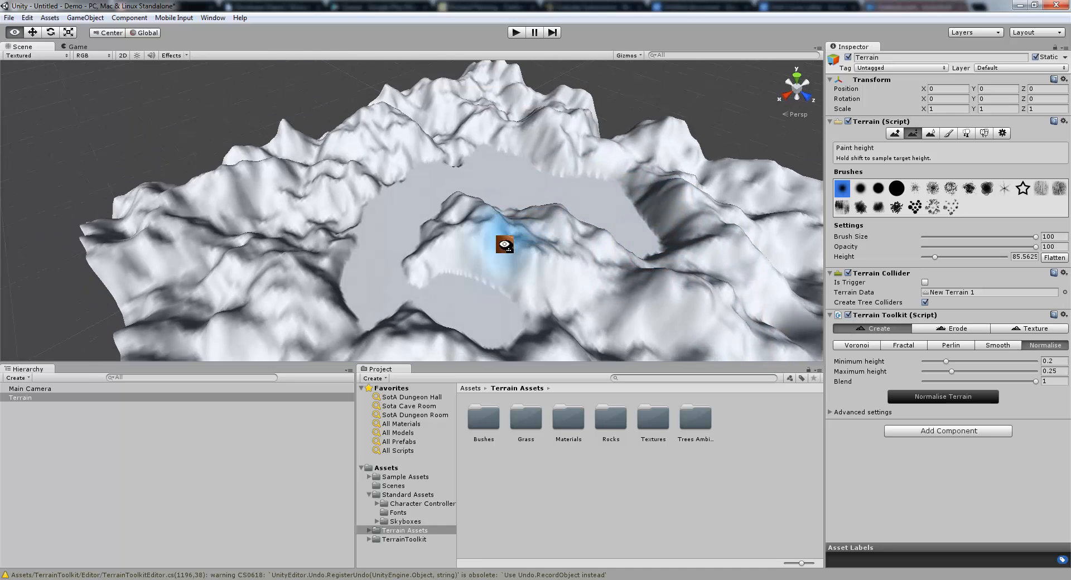
Try generating Perlin terrain with the Add Noise preset, and undo the generated noise.
mouse_move(504, 239)
left_mouse_down("alt")
mouse_move(482, 286)
mouse_move(504, 274)
mouse_move(517, 290)
mouse_move(425, 266)
mouse_move(583, 265)
mouse_move(638, 312)
mouse_move(580, 299)
mouse_move(469, 178)
mouse_move(446, 131)
mouse_move(504, 174)
mouse_move(516, 127)
mouse_move(581, 232)
mouse_move(585, 213)
left_mouse_up("alt")
key("shift+e")
scroll(586, 213, "down", 1)
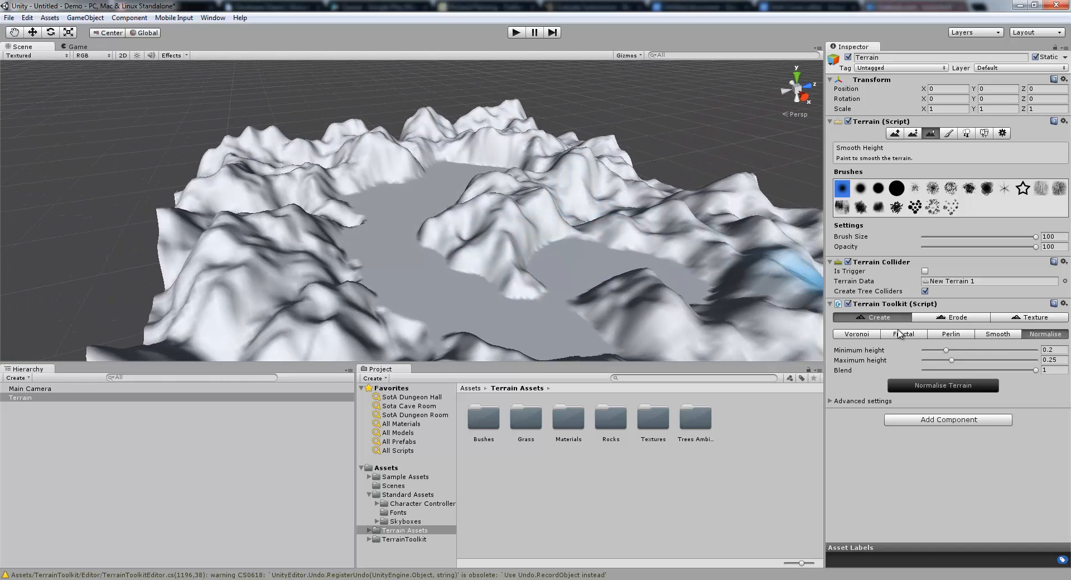
left_click(950, 335)
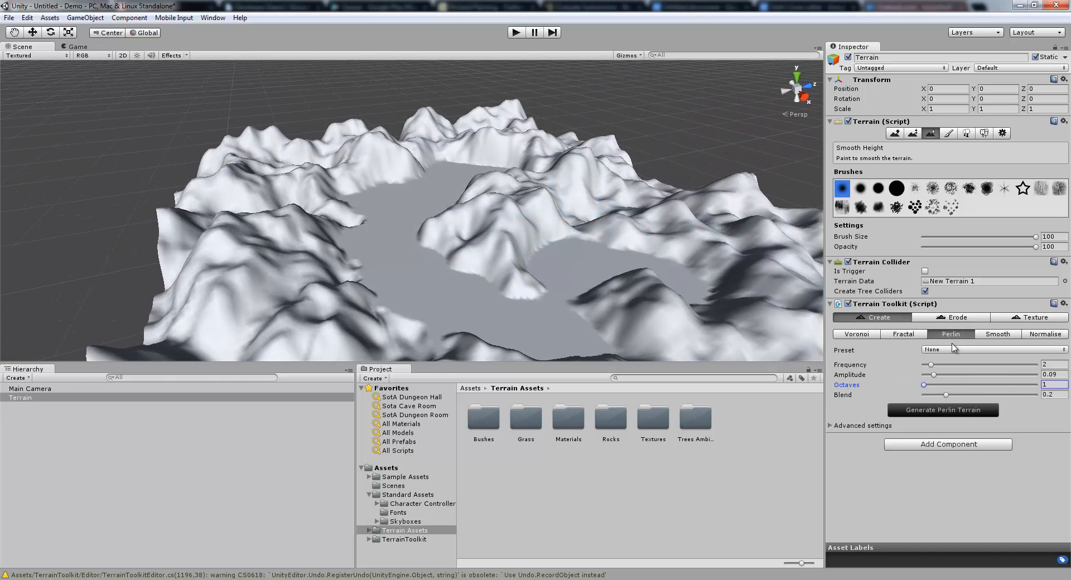
left_click(1000, 350)
left_click(982, 424)
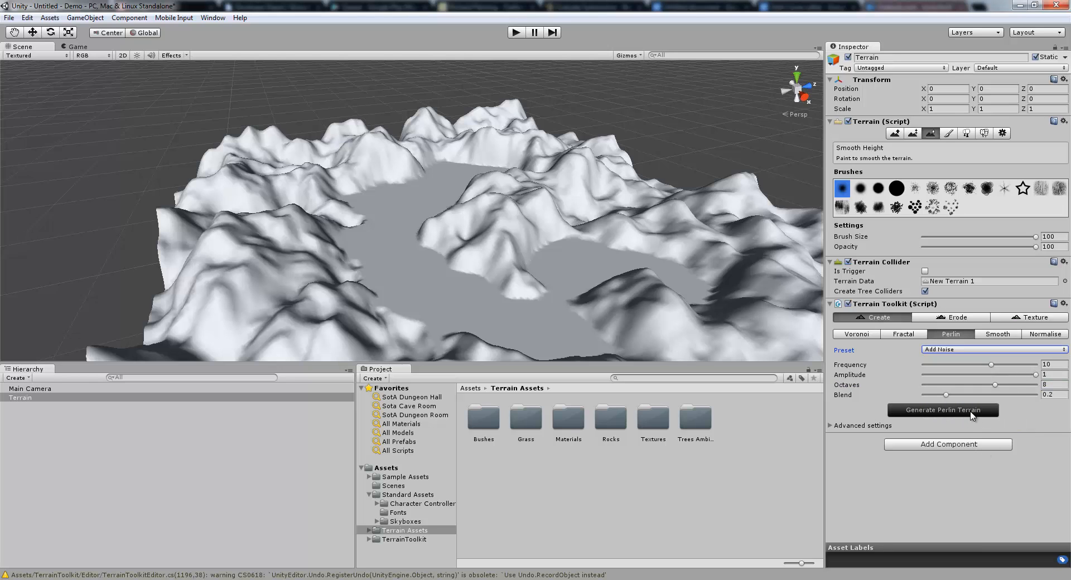
left_click(970, 415)
key("ctrl+z")
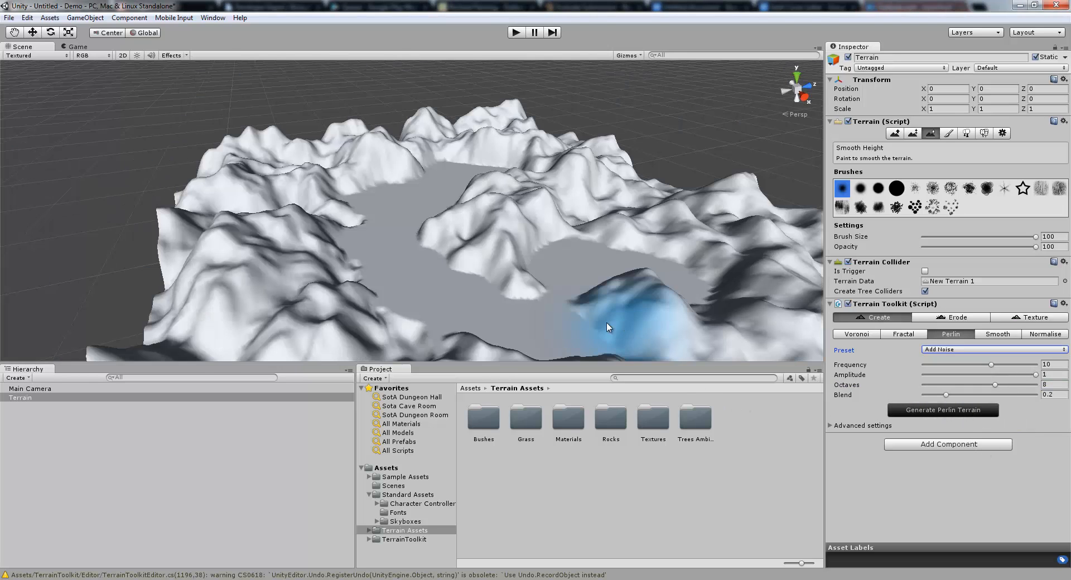
Try Perlin frequency 1, amplitude 0.154, octaves 2 and blend 0.081, and return to the Add Noise preset.
left_click_drag(991, 364, 925, 366)
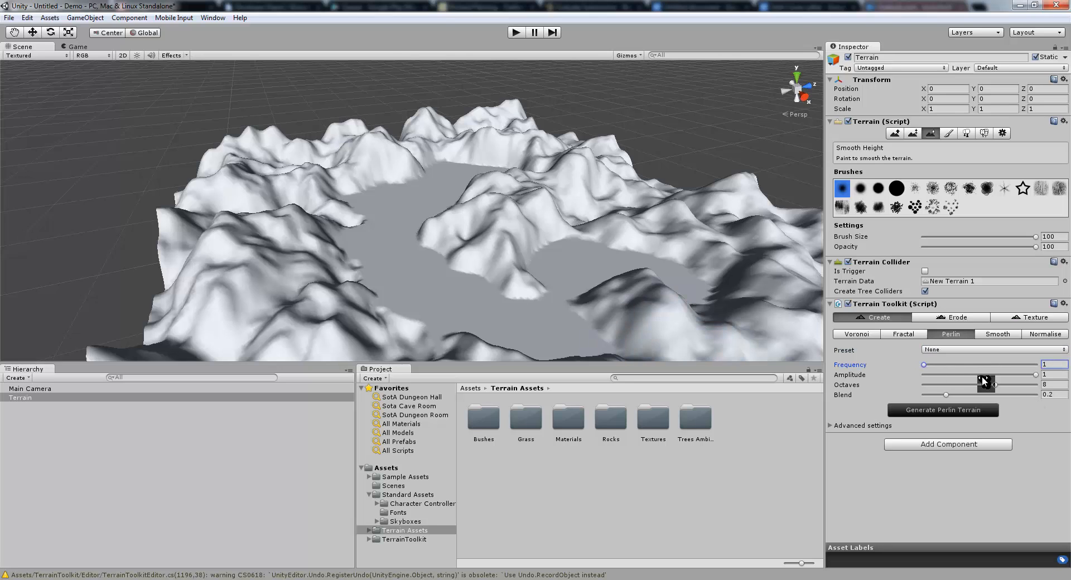
left_click_drag(1035, 374, 933, 396)
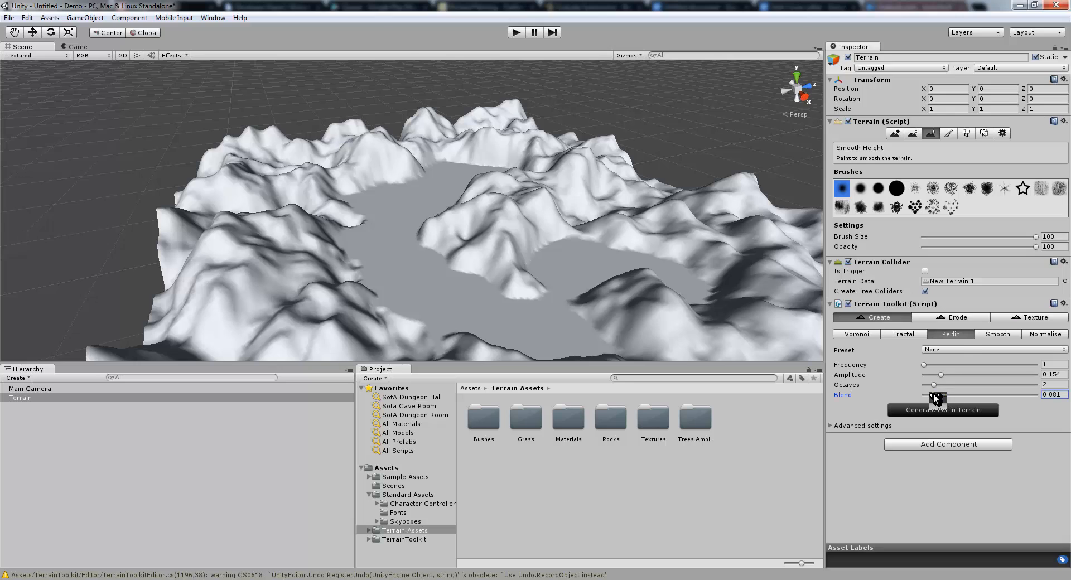
left_click(951, 350)
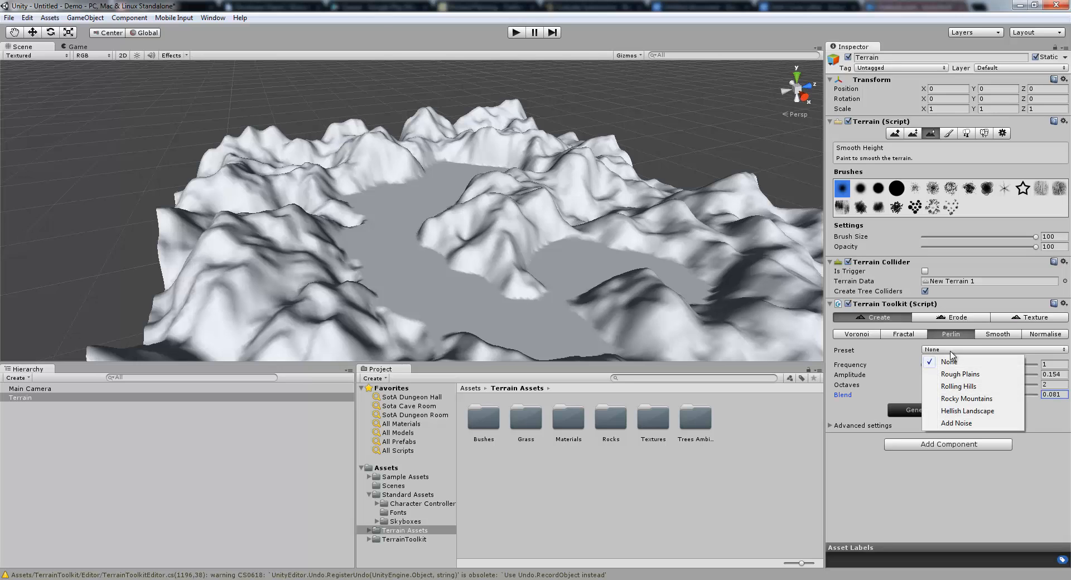
left_click(958, 423)
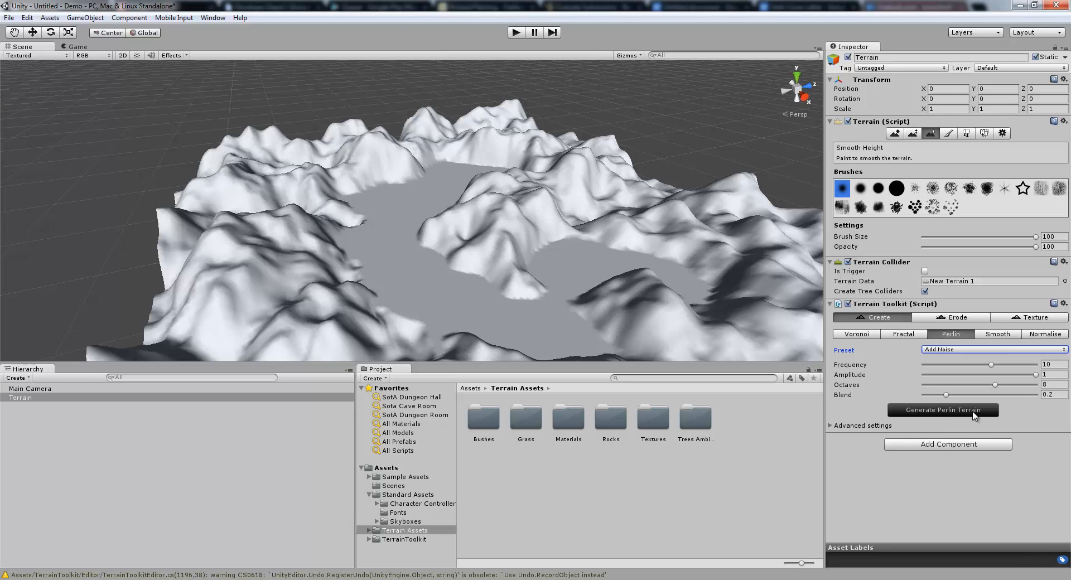
left_click_drag(824, 423, 832, 424)
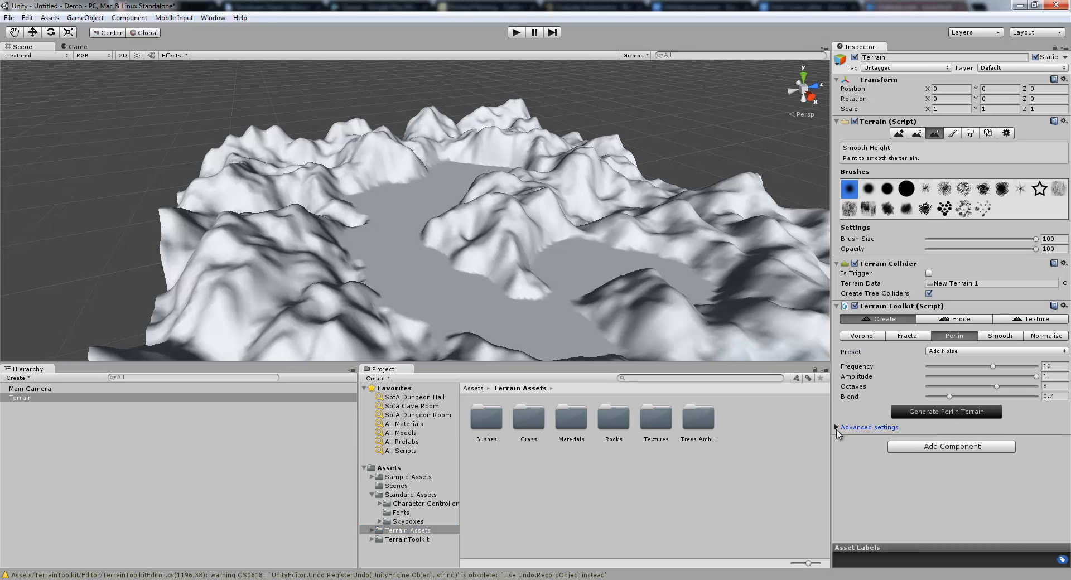
left_click(836, 426)
left_click(837, 427)
Choose a speckled brush for Raise / Lower Terrain, test it at opacity 100 on the flat valley, and undo the test stroke.
mouse_move(551, 297)
right_mouse_down()
mouse_move(461, 327)
mouse_move(594, 332)
right_mouse_up()
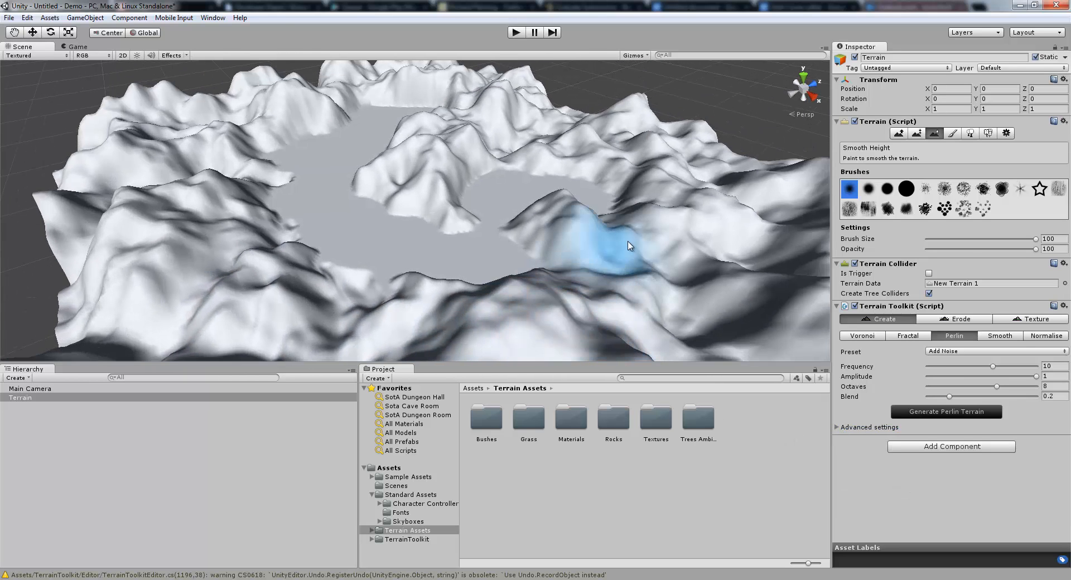
left_click(943, 188)
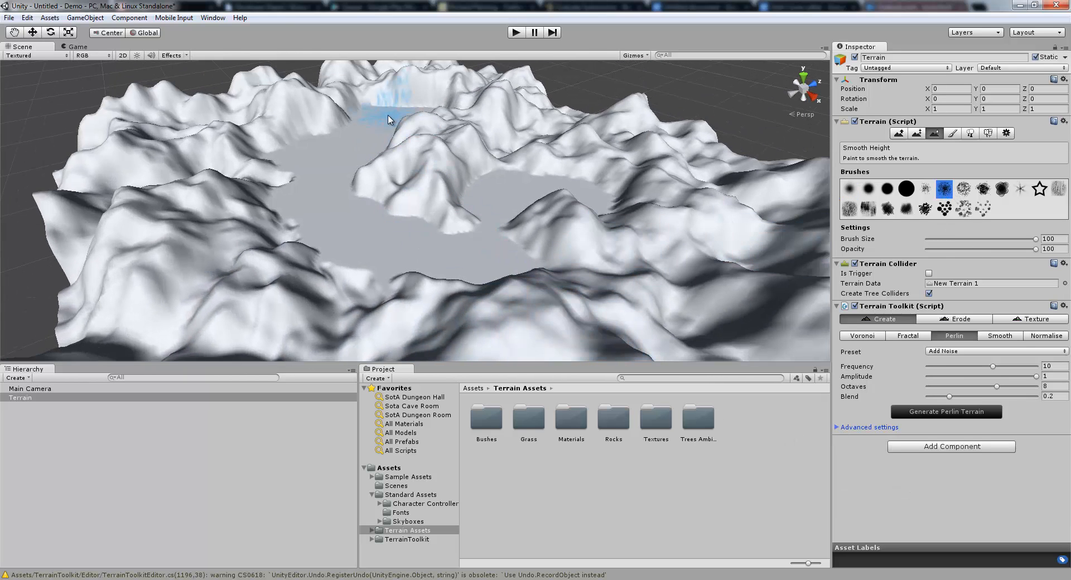
mouse_move(384, 135)
left_mouse_down()
mouse_move(361, 150)
mouse_move(372, 128)
mouse_move(360, 111)
left_mouse_up()
left_click(897, 134)
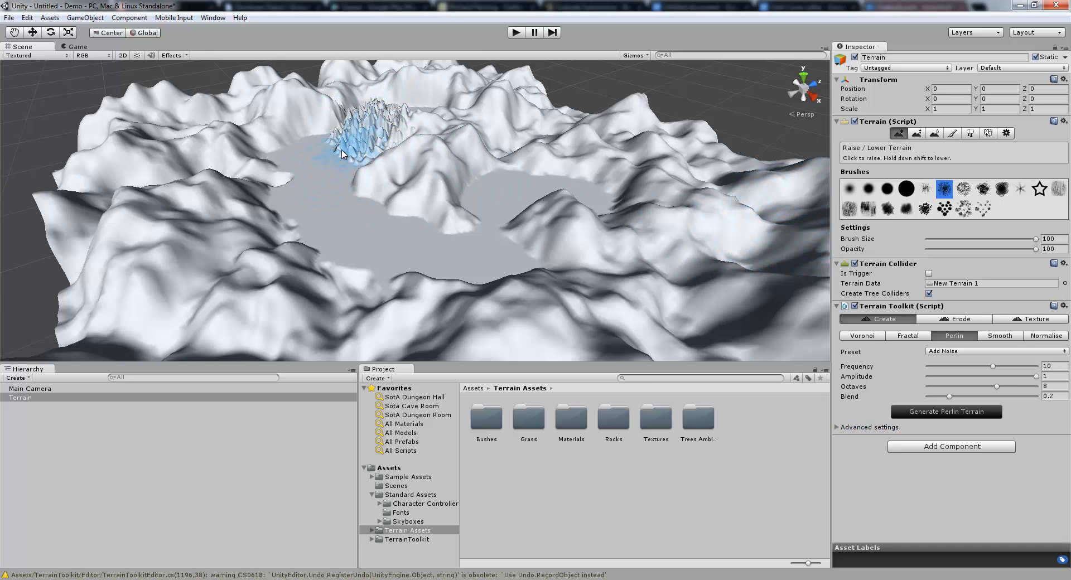
key("ctrl+z")
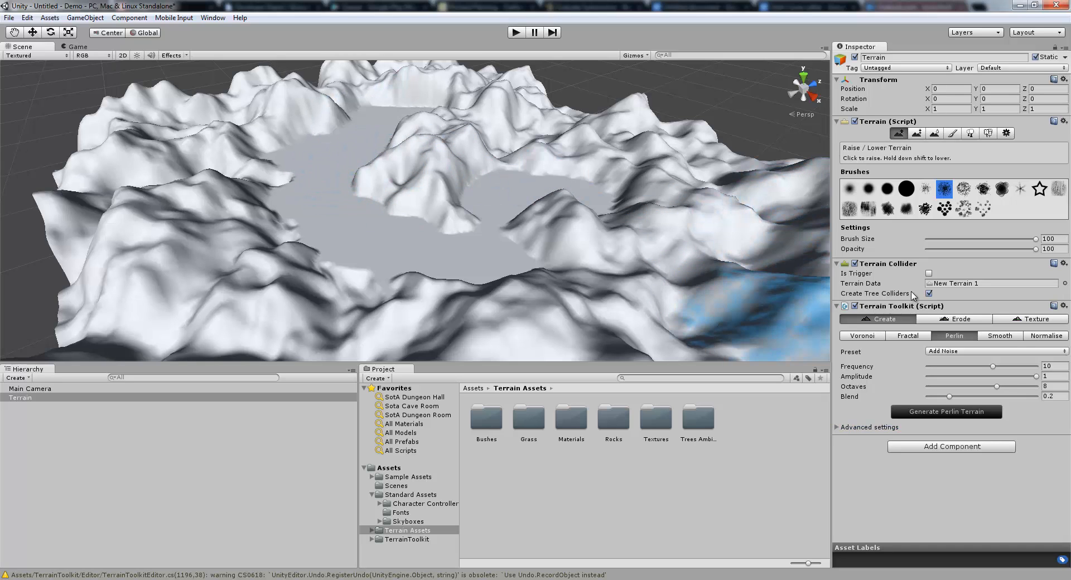
Set the brush opacity to 6 and paint subtle bumps across the flat valley floor around the central hill.
left_click(941, 248)
left_click_drag(942, 250, 932, 249)
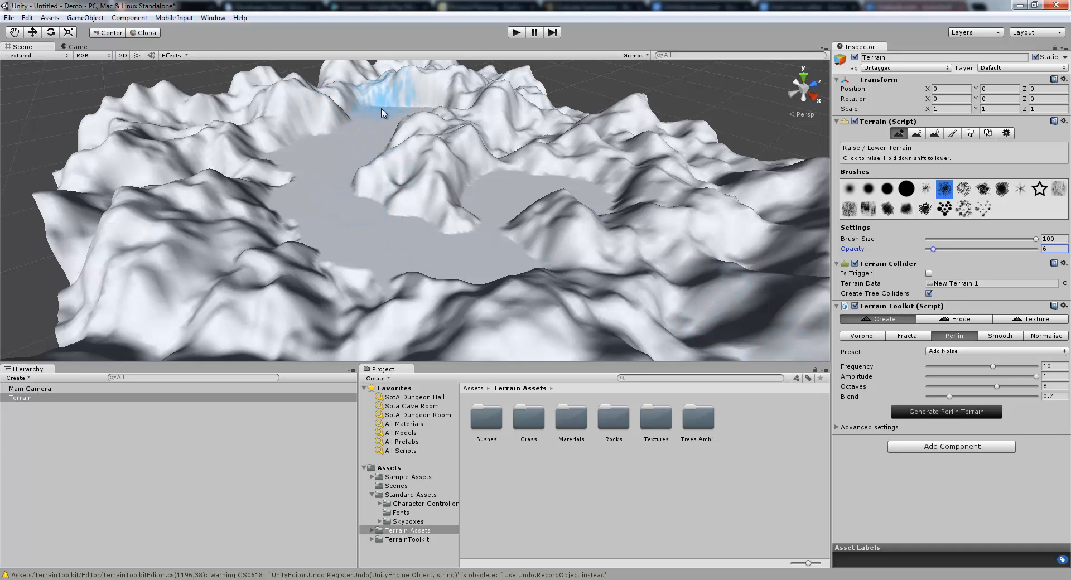
mouse_move(360, 136)
left_mouse_down()
mouse_move(282, 167)
mouse_move(329, 220)
mouse_move(332, 194)
mouse_move(326, 262)
mouse_move(363, 279)
mouse_move(477, 262)
mouse_move(505, 188)
mouse_move(608, 192)
left_mouse_up()
mouse_move(419, 245)
right_mouse_down()
mouse_move(456, 216)
mouse_move(478, 263)
mouse_move(523, 278)
mouse_move(535, 296)
mouse_move(636, 302)
mouse_move(326, 312)
right_mouse_up()
key("F3")
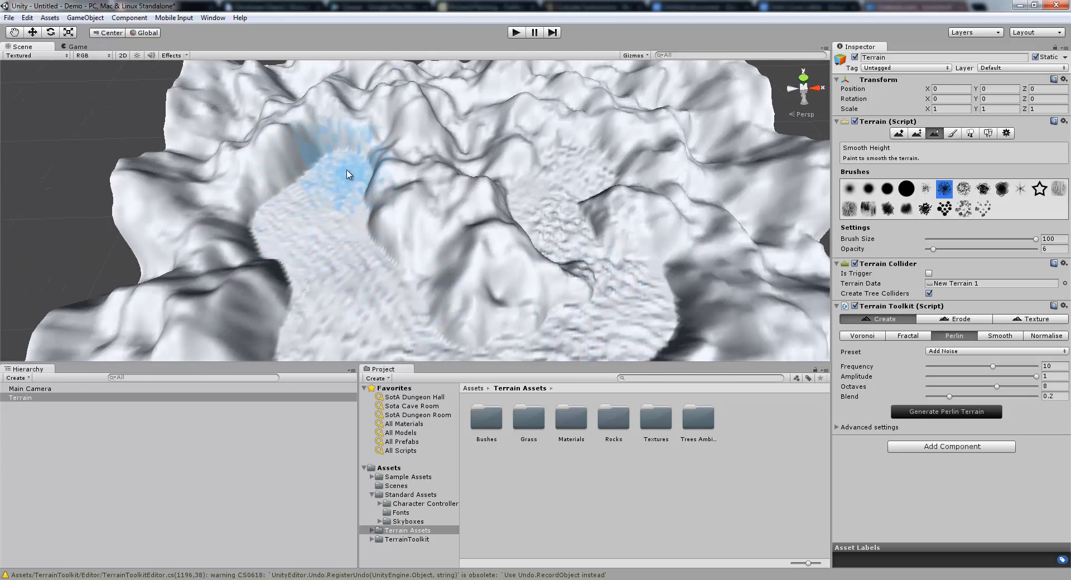
Smooth the whole terrain with the Terrain Toolkit at 1 iteration and blend 1, and view the softened valley floor.
left_click(898, 133)
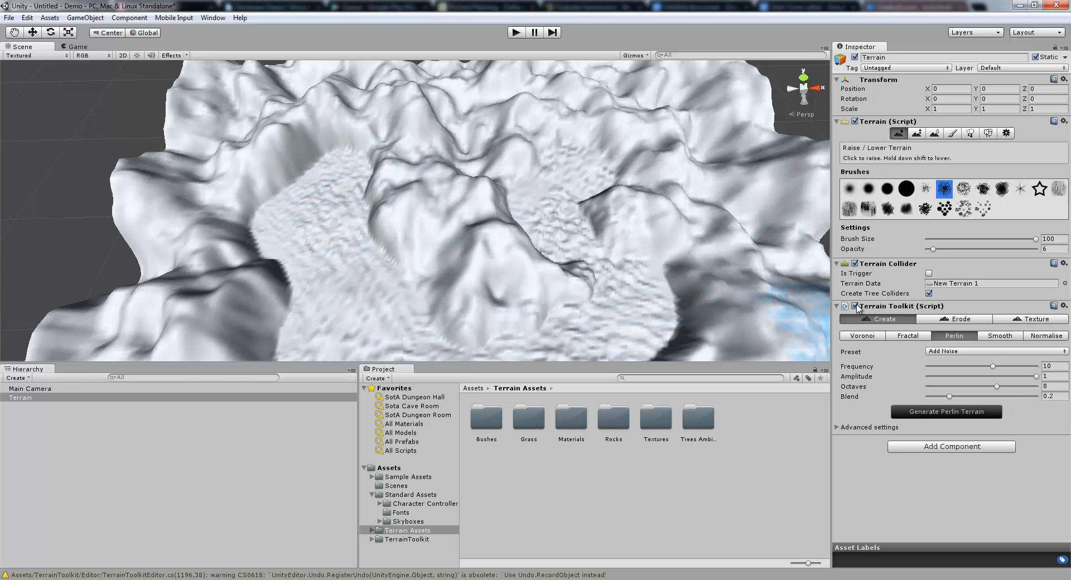
left_click(994, 336)
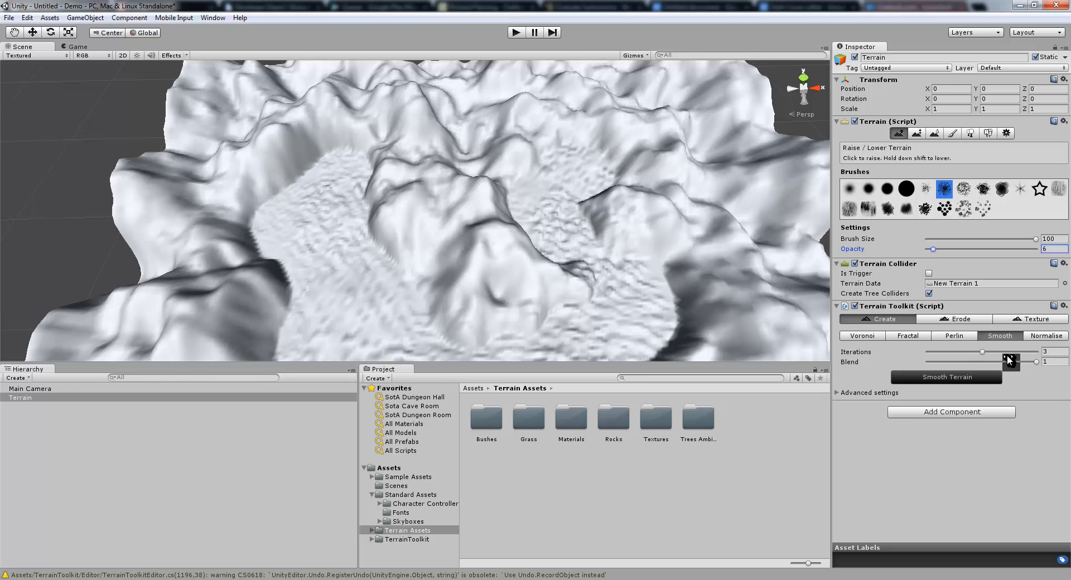
left_click(954, 383)
right_click_drag(467, 234, 336, 304)
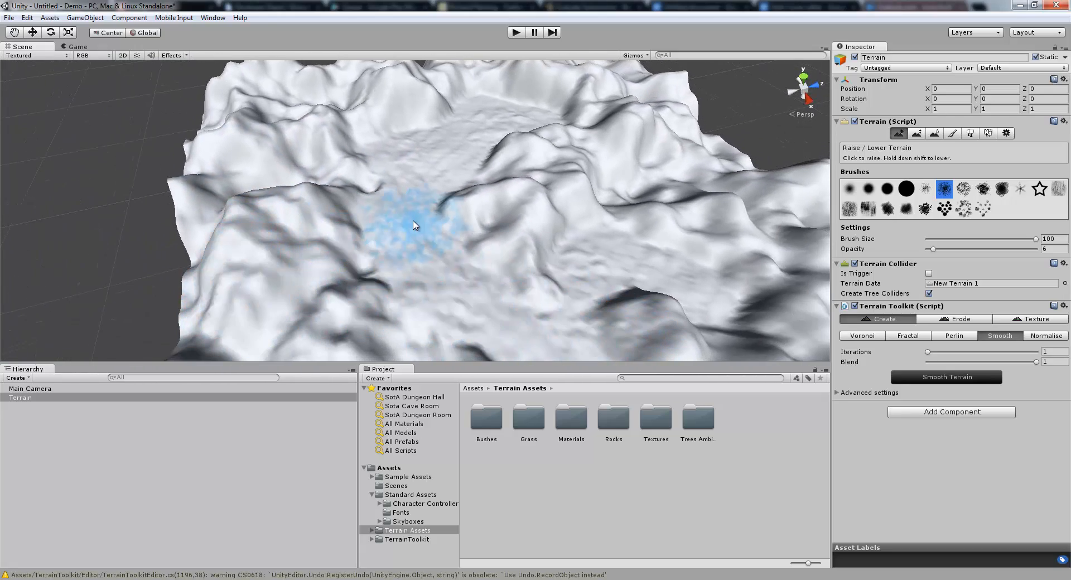
mouse_move(399, 318)
right_mouse_down()
mouse_move(491, 251)
mouse_move(484, 269)
right_mouse_up()
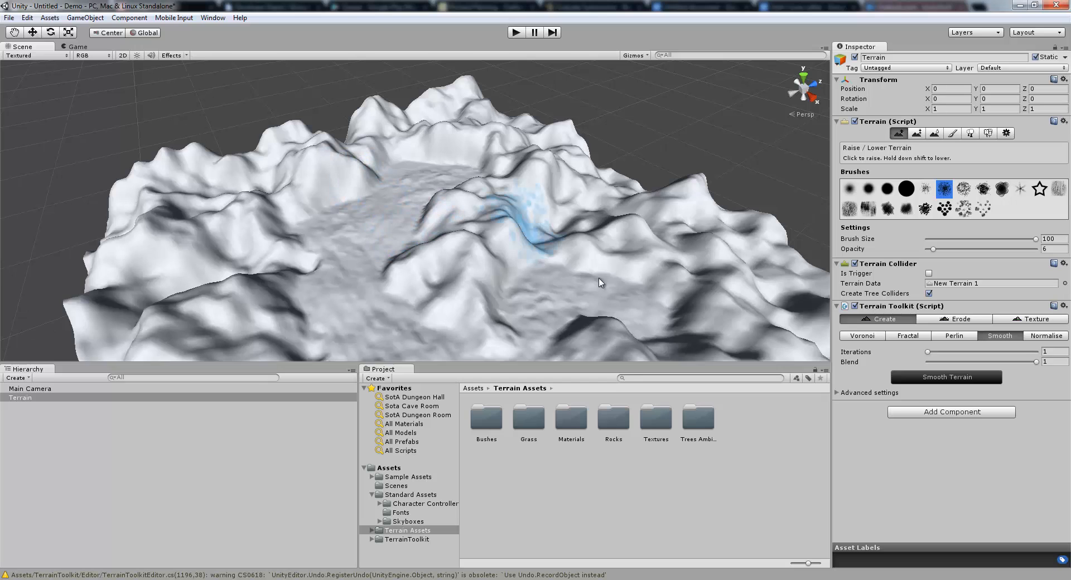
Apply fast hydraulic erosion with the Rainswept Earth preset and inspect the eroded slopes up close.
left_click(968, 322)
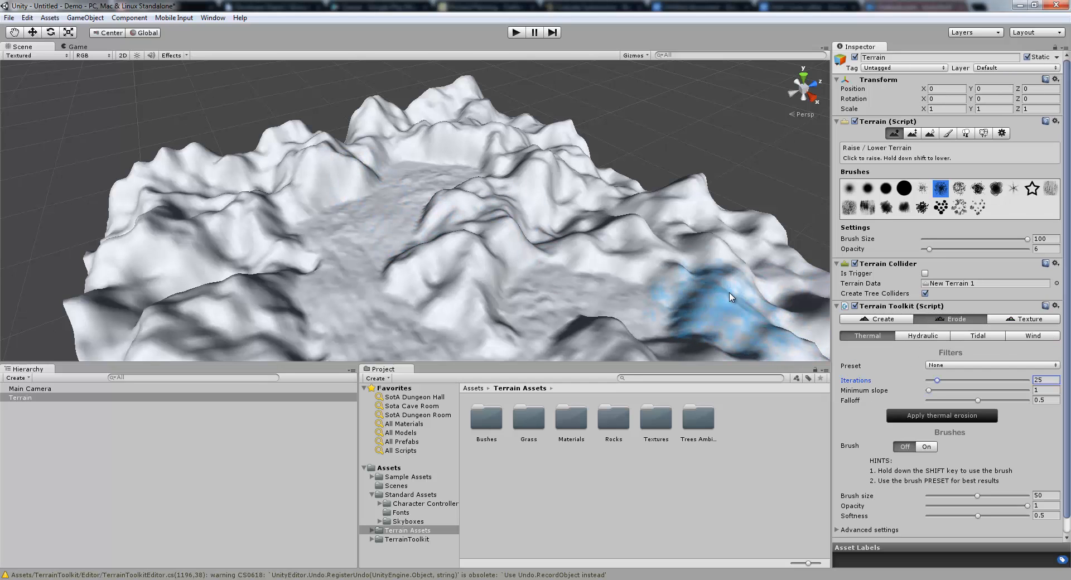
left_click(998, 370)
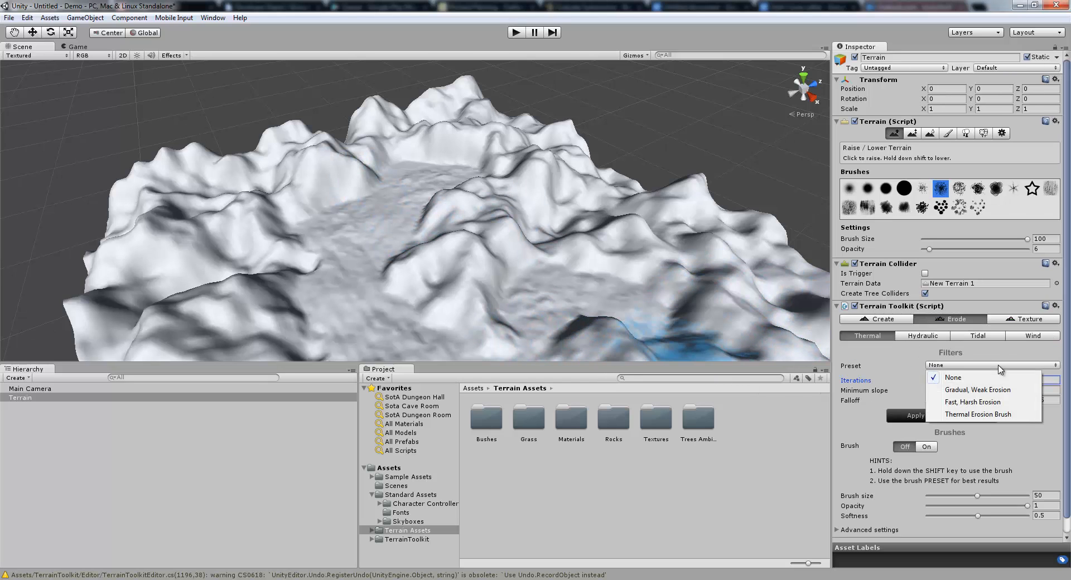
left_click(887, 363)
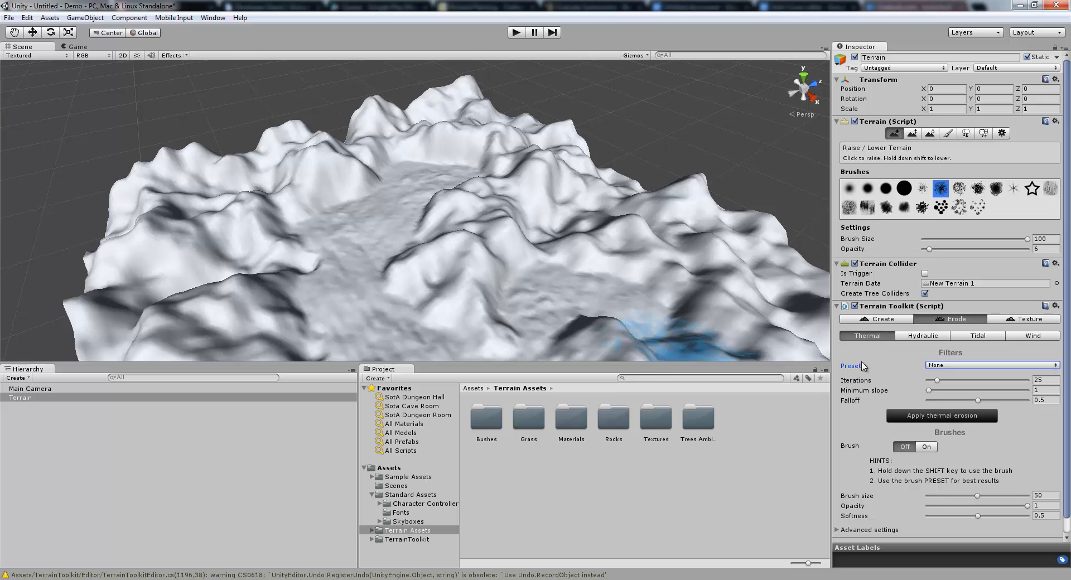
left_click(927, 337)
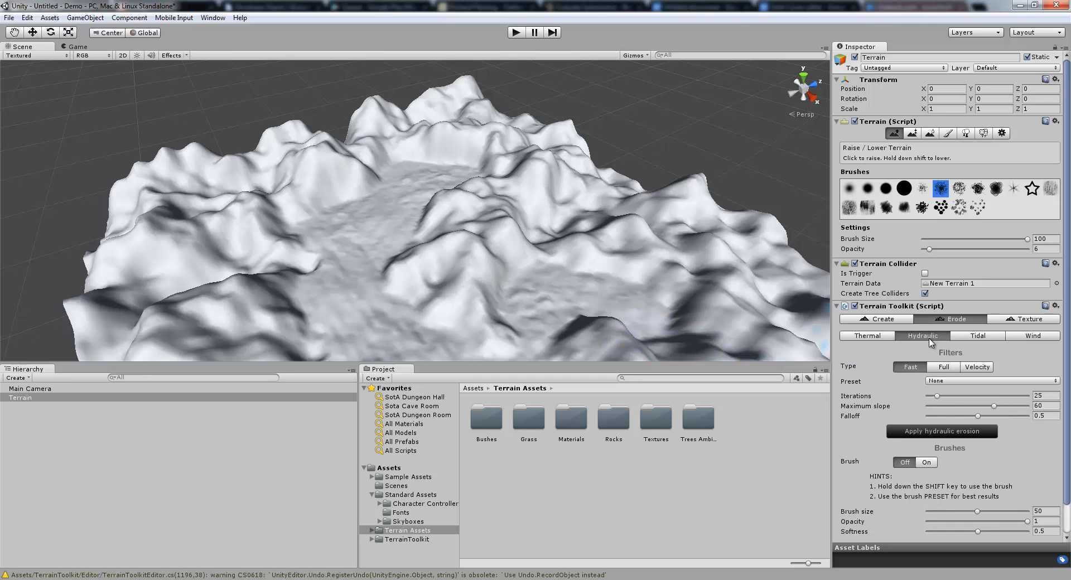
left_click(945, 382)
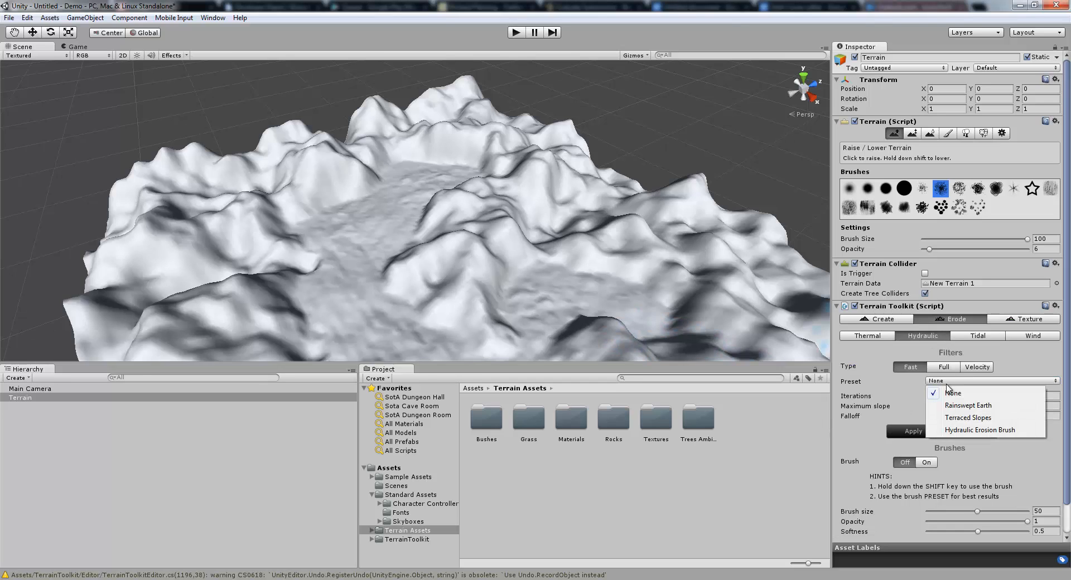
left_click(990, 405)
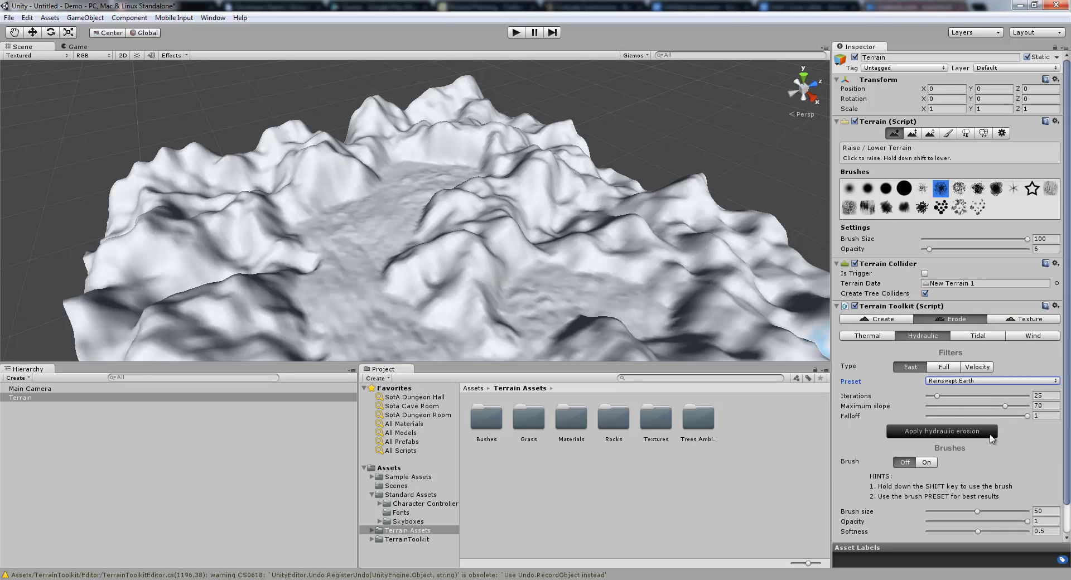
left_click(954, 434)
left_click(921, 435)
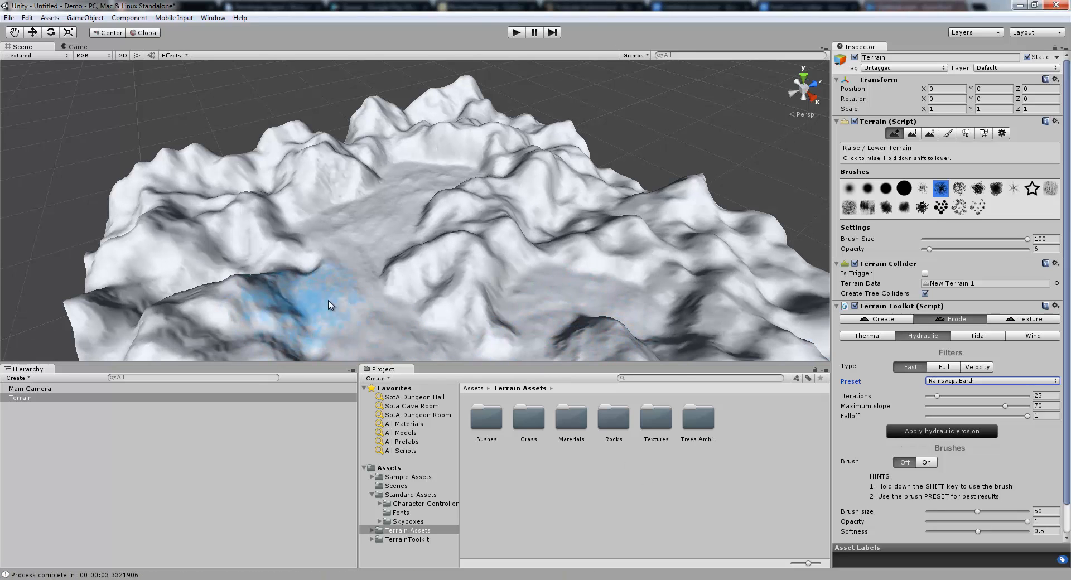
mouse_move(299, 299)
left_mouse_down("alt")
mouse_move(390, 345)
mouse_move(563, 355)
mouse_move(470, 354)
mouse_move(437, 316)
mouse_move(379, 356)
mouse_move(258, 270)
mouse_move(253, 224)
left_mouse_up("alt")
key("shift+w")
mouse_move(253, 225)
right_mouse_down()
mouse_move(392, 193)
mouse_move(420, 246)
mouse_move(426, 214)
mouse_move(209, 183)
mouse_move(562, 246)
mouse_move(670, 198)
mouse_move(779, 248)
mouse_move(293, 210)
mouse_move(278, 195)
mouse_move(443, 242)
mouse_move(813, 277)
mouse_move(734, 232)
mouse_move(419, 291)
mouse_move(429, 300)
right_mouse_up()
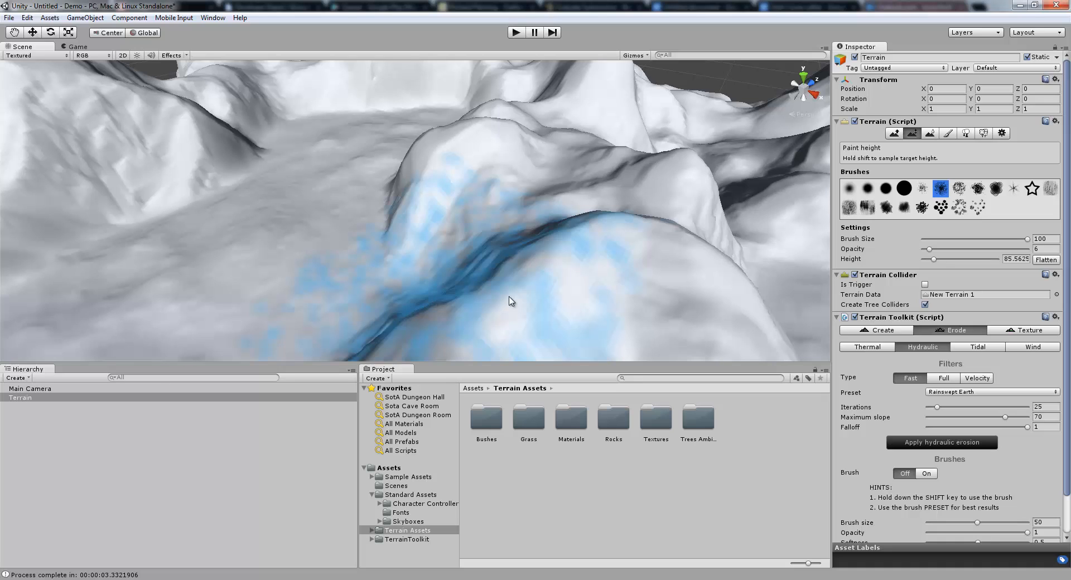
Add textures to the terrain in the Terrain Toolkit and assign the layered Cliff texture as the cliff texture.
left_click(1024, 330)
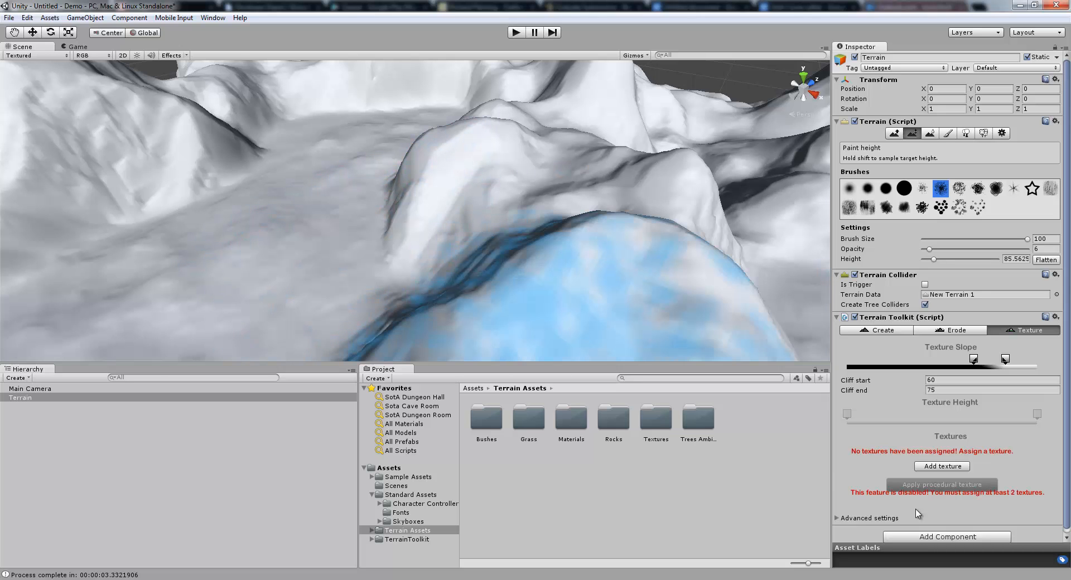
left_click(930, 467)
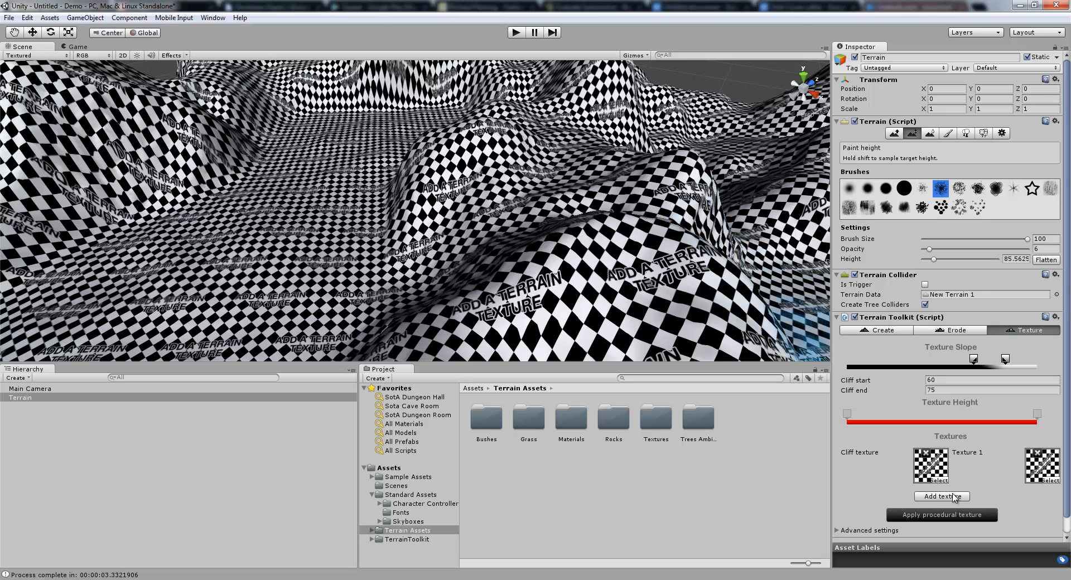
left_click(938, 481)
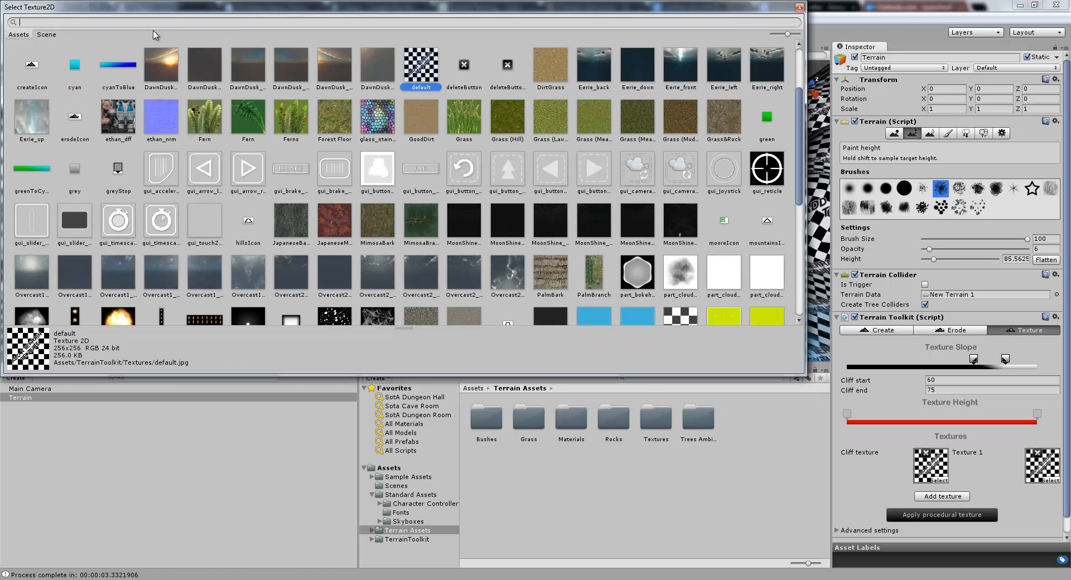
type("CLI")
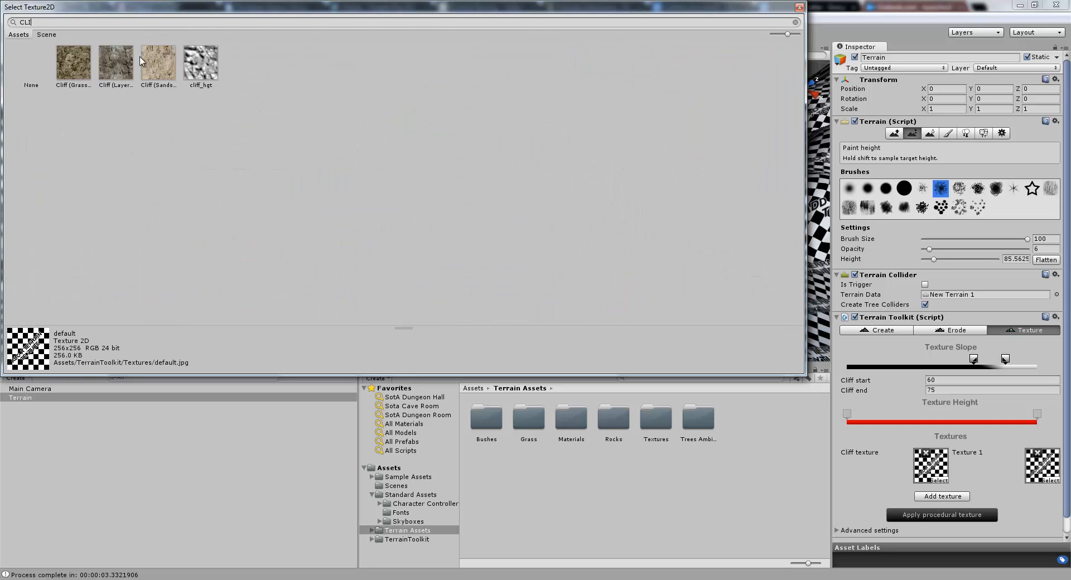
double_click(114, 58)
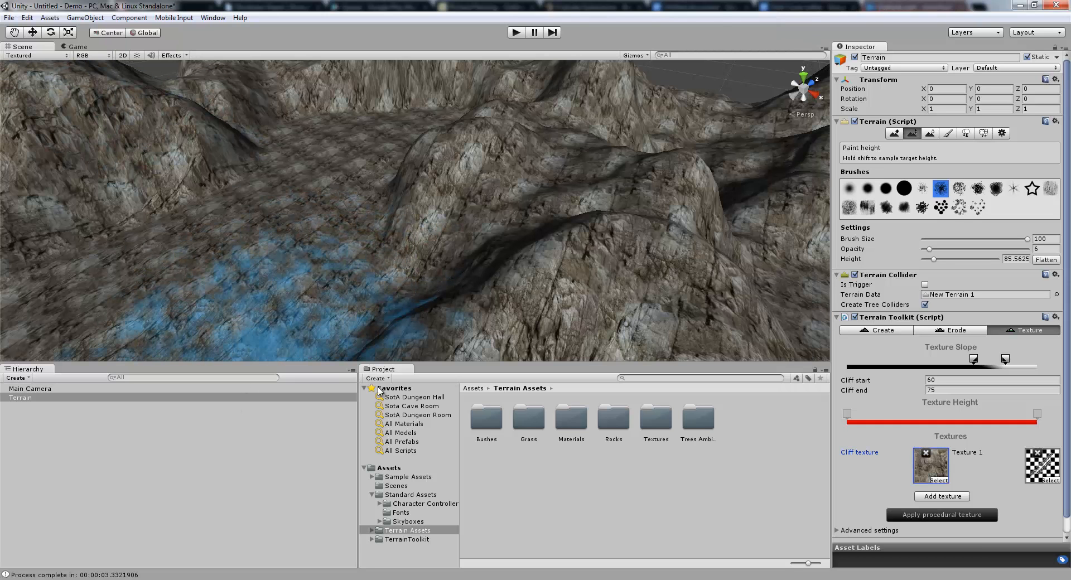
Assign a green "Grass (Mea…" texture as Texture 1, apply the procedural texture, and inspect the textured landscape.
left_click(1047, 485)
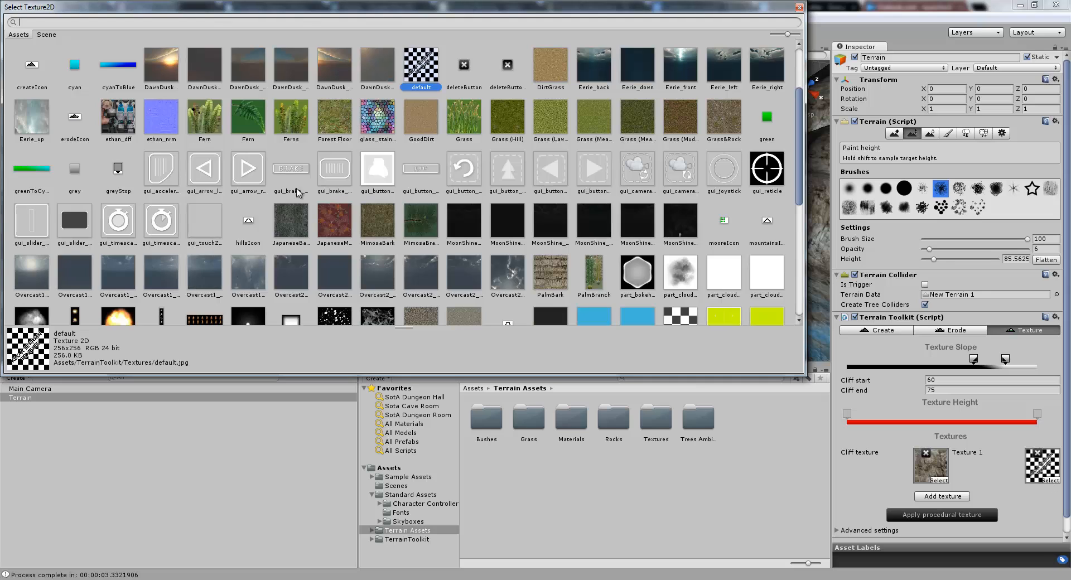
double_click(594, 110)
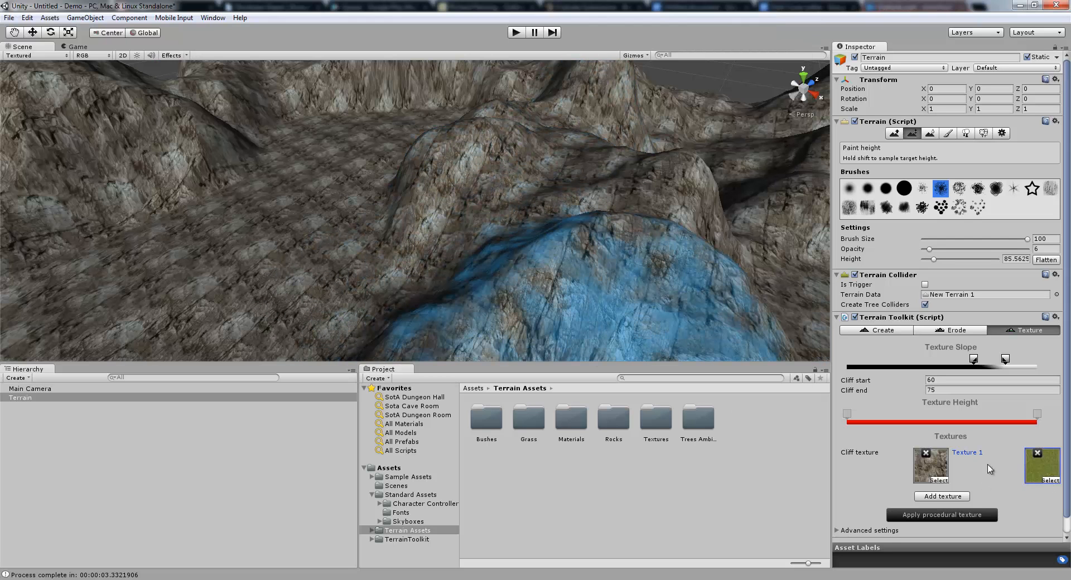
left_click(967, 518)
left_click_drag(468, 320, 936, 374, "alt")
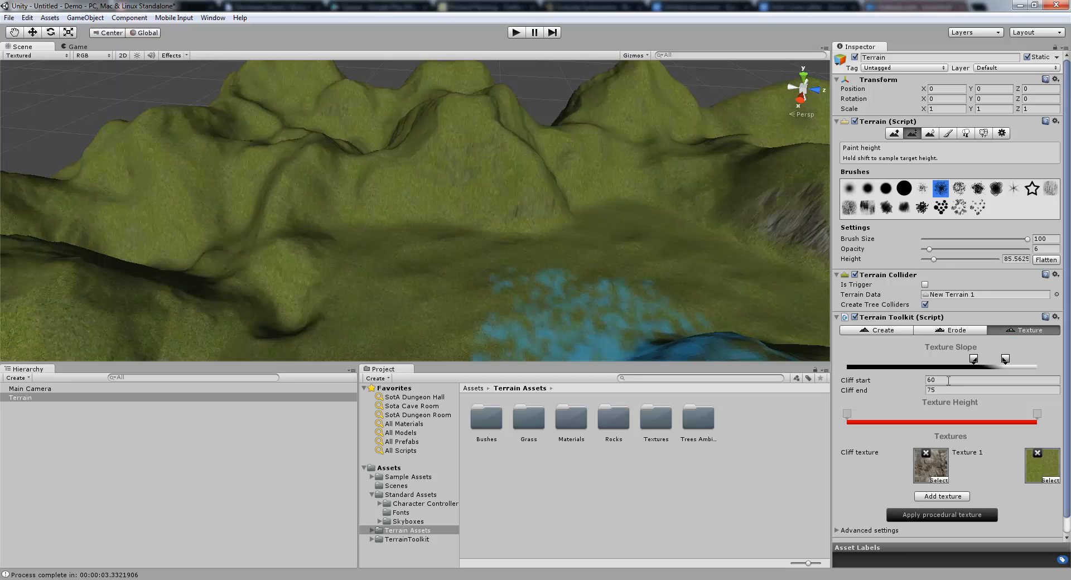
Set the Terrain Toolkit's cliff start to 35, apply the procedural texture, and inspect the slopes.
left_click(942, 380)
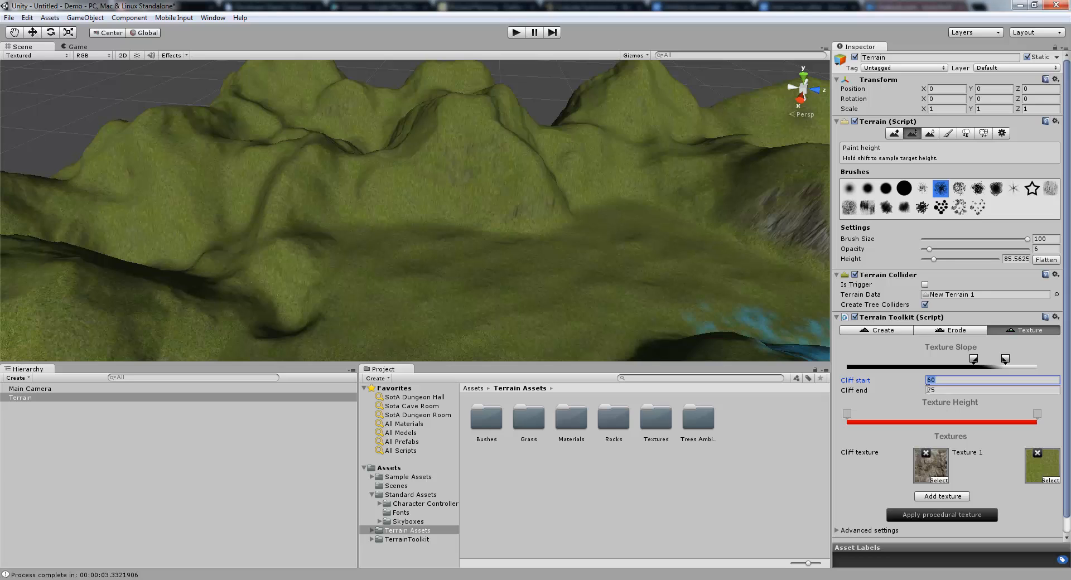
type("35")
left_click(942, 514)
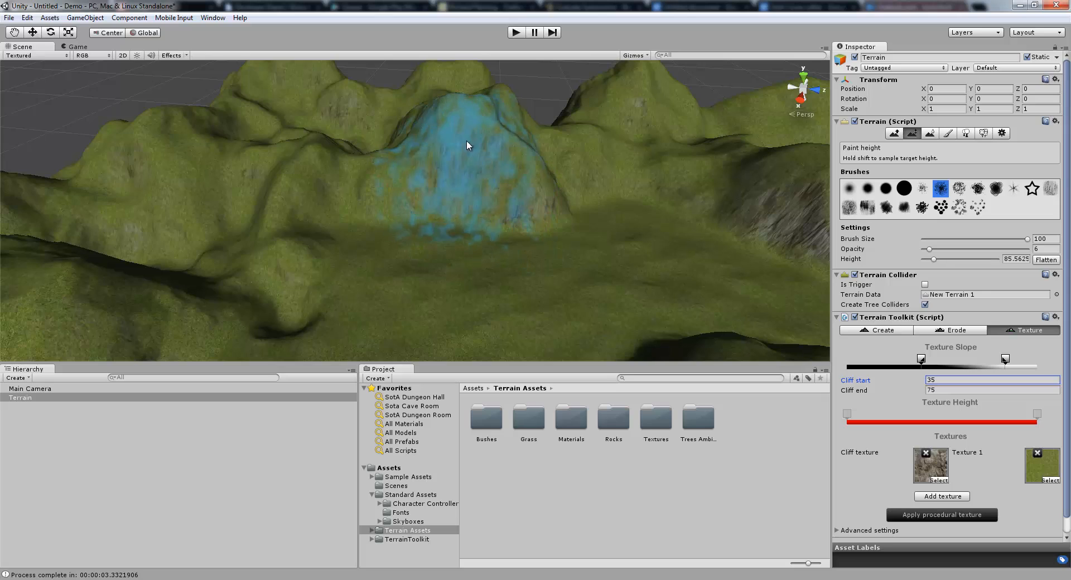
left_click_drag(215, 167, 893, 272, "alt")
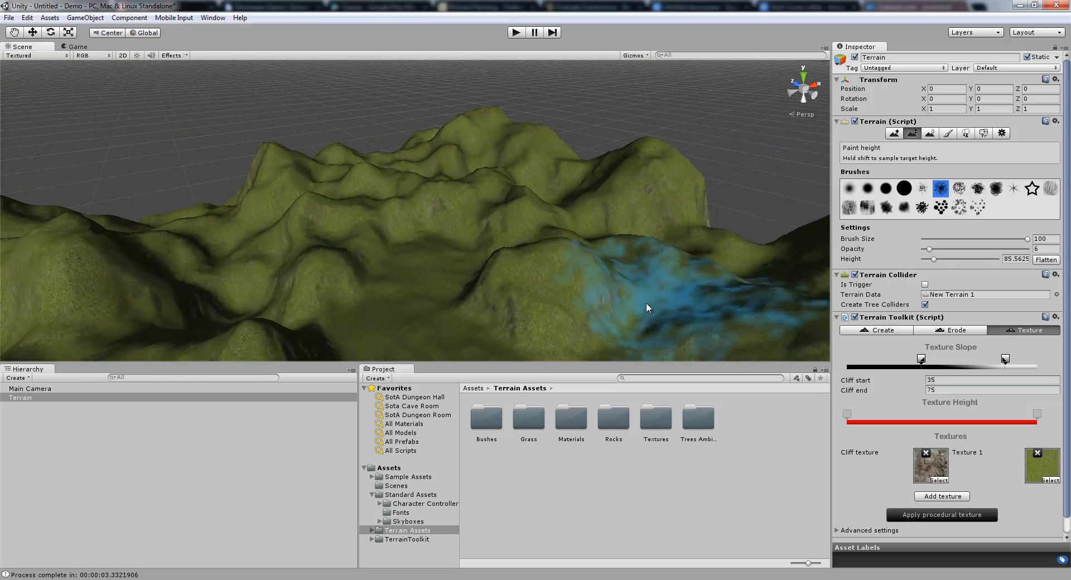
left_click_drag(578, 246, 716, 373, "alt")
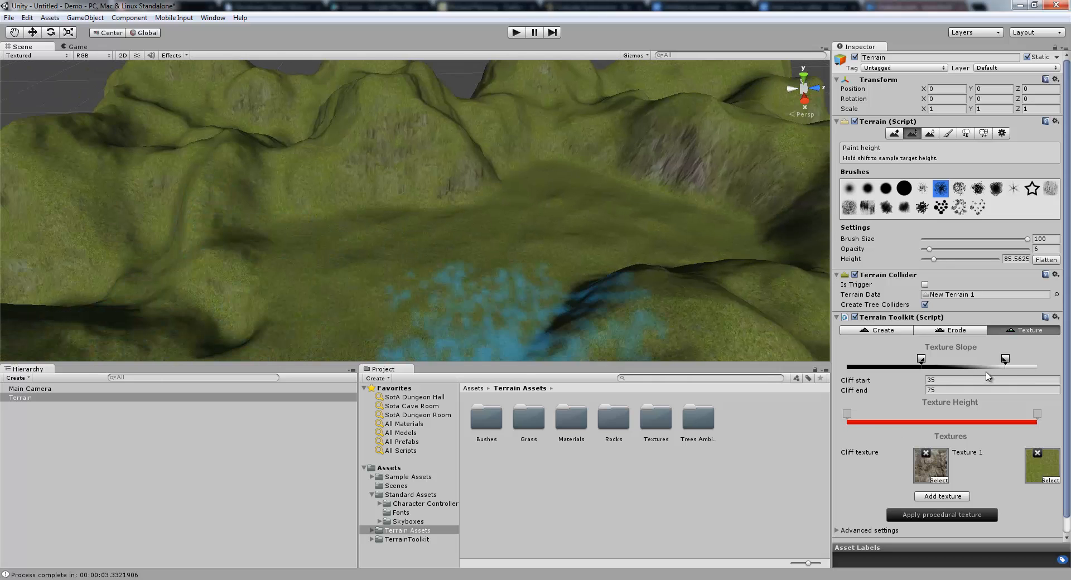
Set the cliff end to 50, reapply the procedural texture, and inspect the rock on the hillsides up close.
left_click_drag(1005, 358, 960, 362)
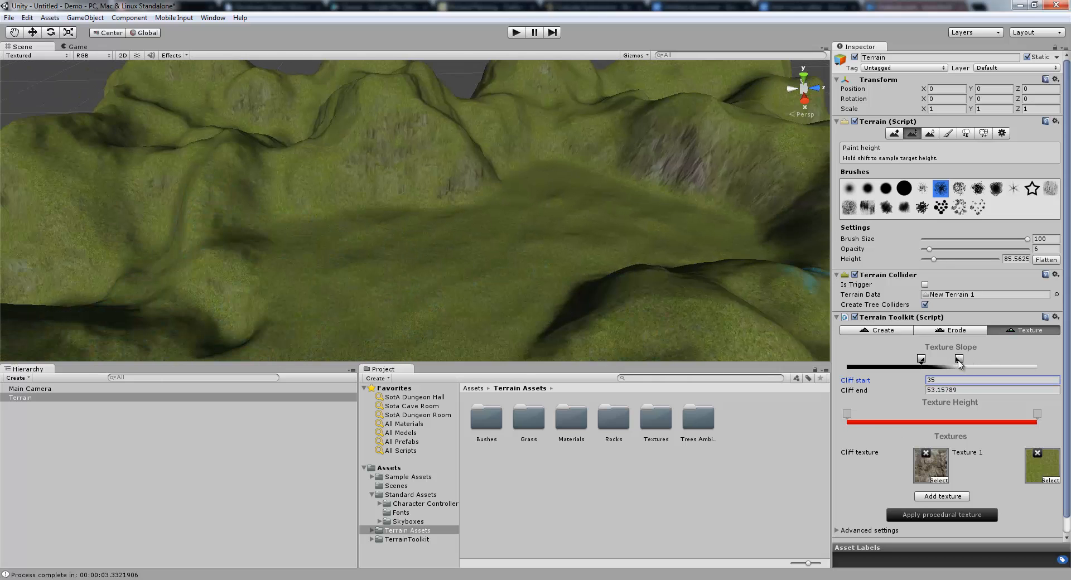
left_click(973, 389)
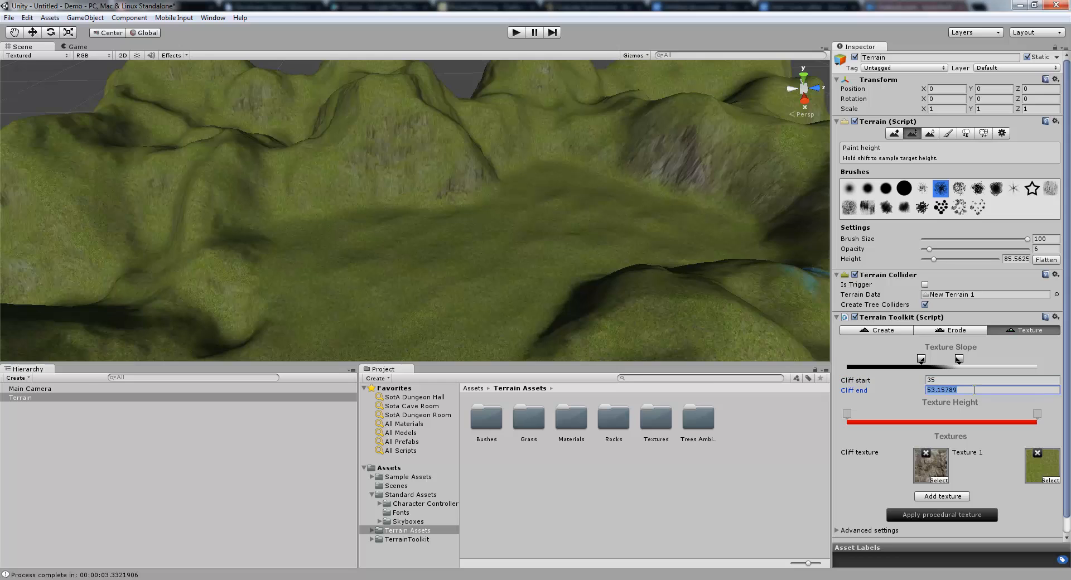
type("50")
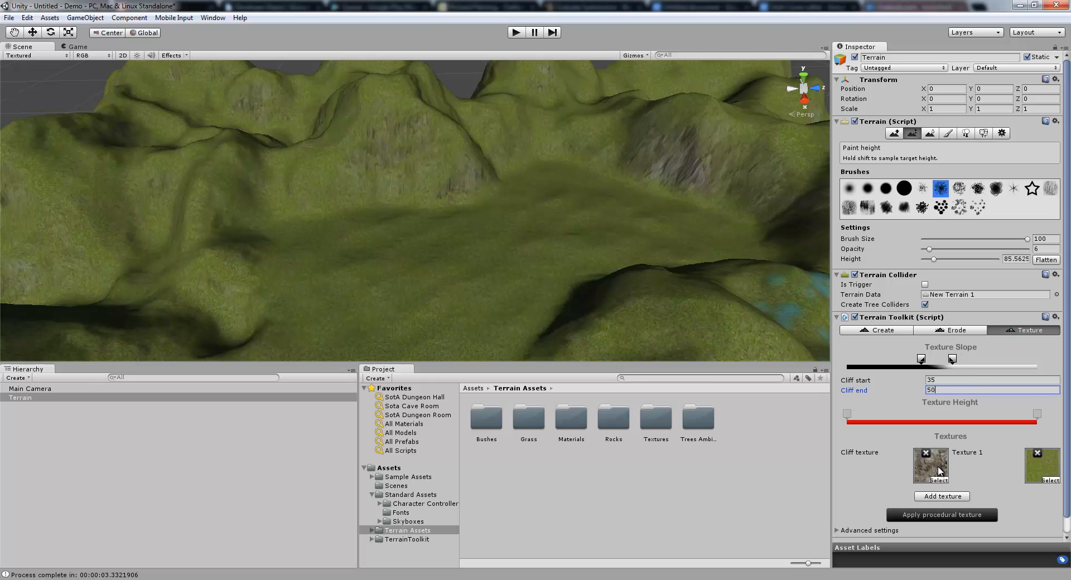
left_click(941, 516)
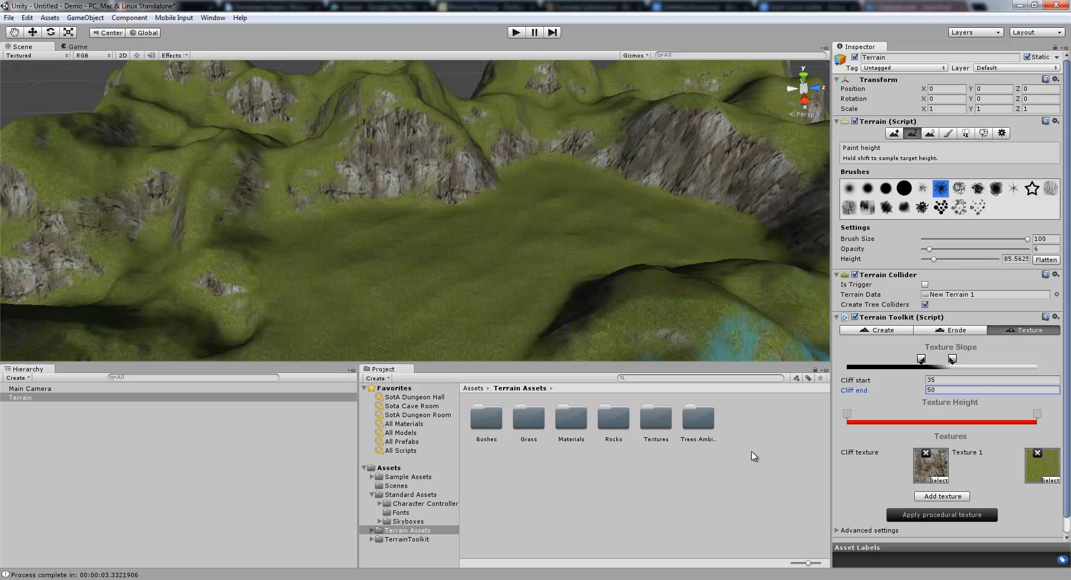
left_click_drag(588, 116, 1043, 189, "alt")
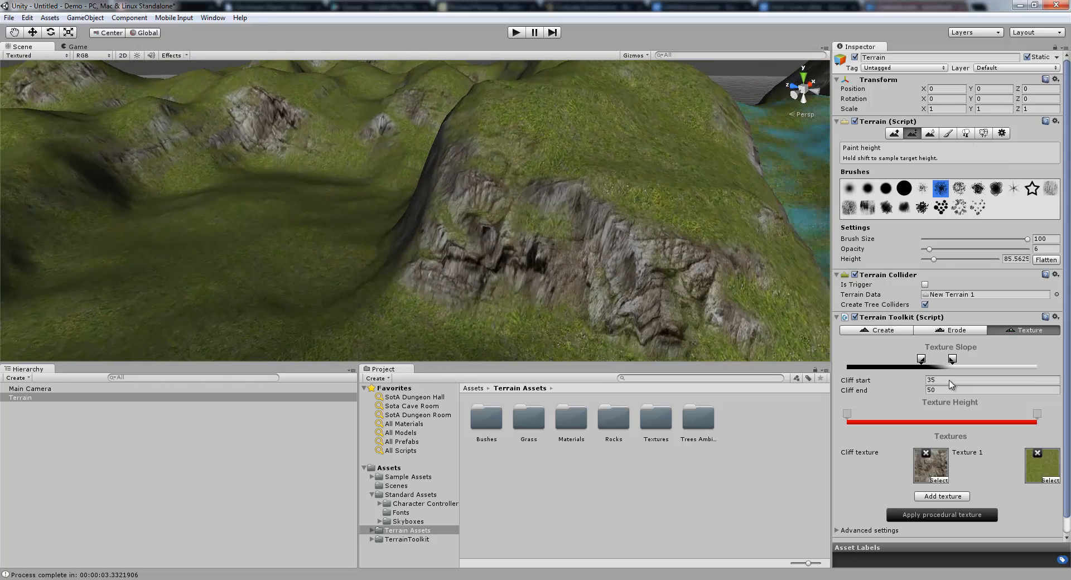
Lower the cliff start to 25, reapply the procedural texture, and look over the cliffs around the valley.
left_click(950, 380)
type("25")
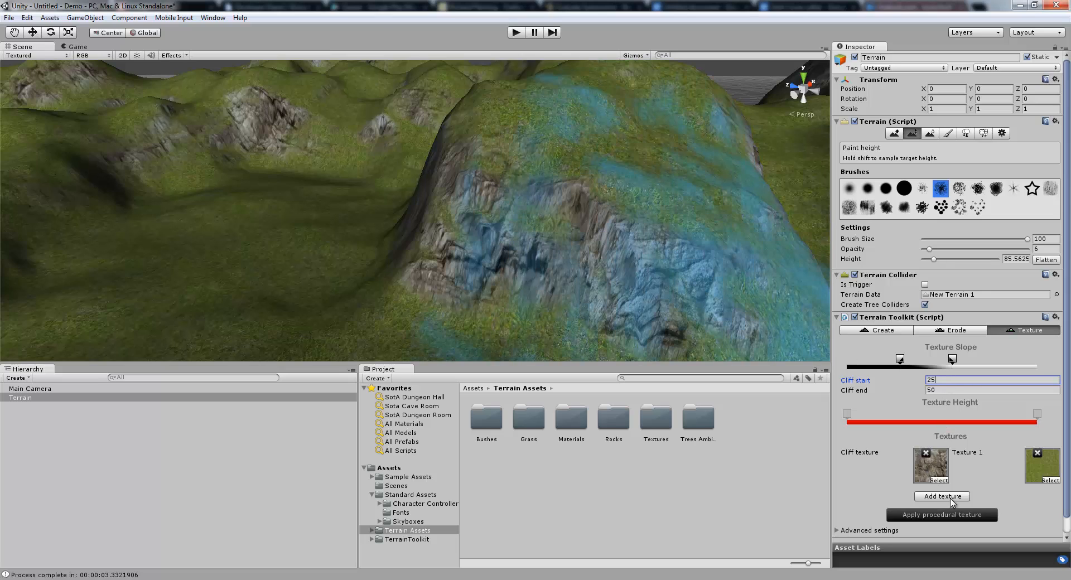
left_click(959, 519)
left_click_drag(731, 170, 884, 133, "alt")
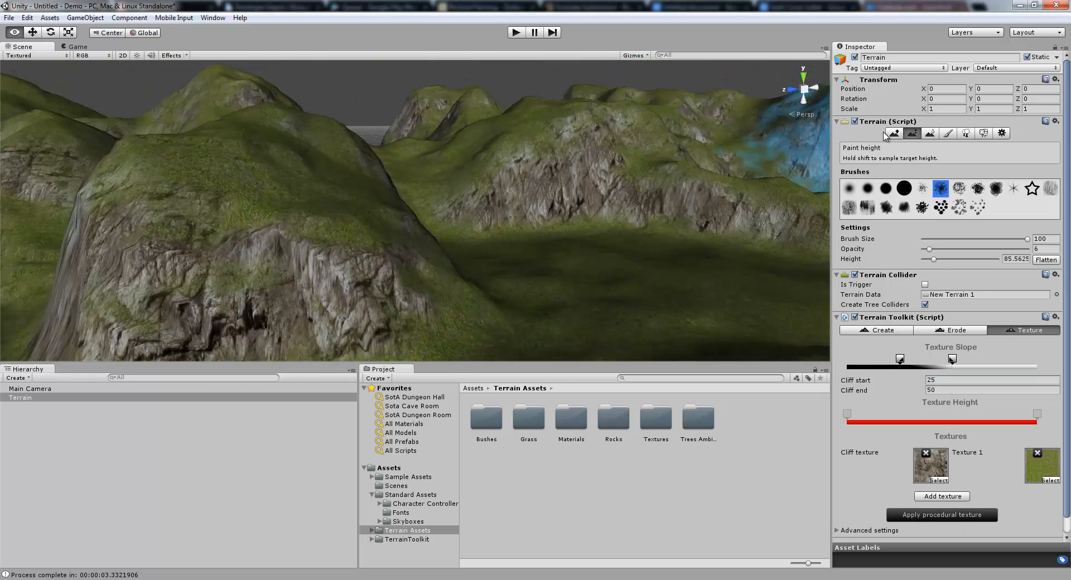
right_click_drag(883, 133, 964, 161)
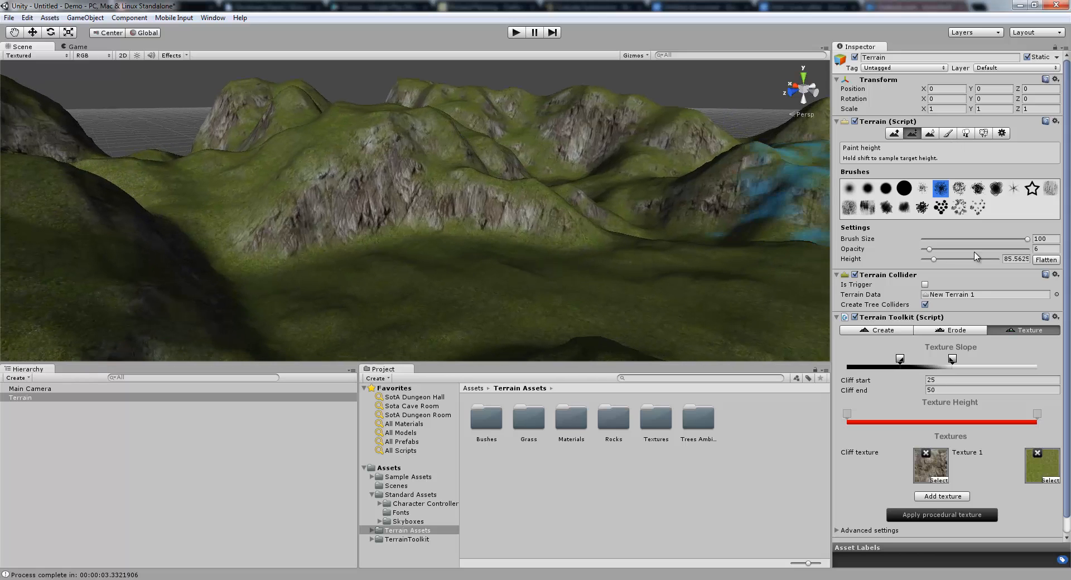
Set the cliff end to 55, reapply the procedural texture, and view the whole landscape.
left_click(948, 390)
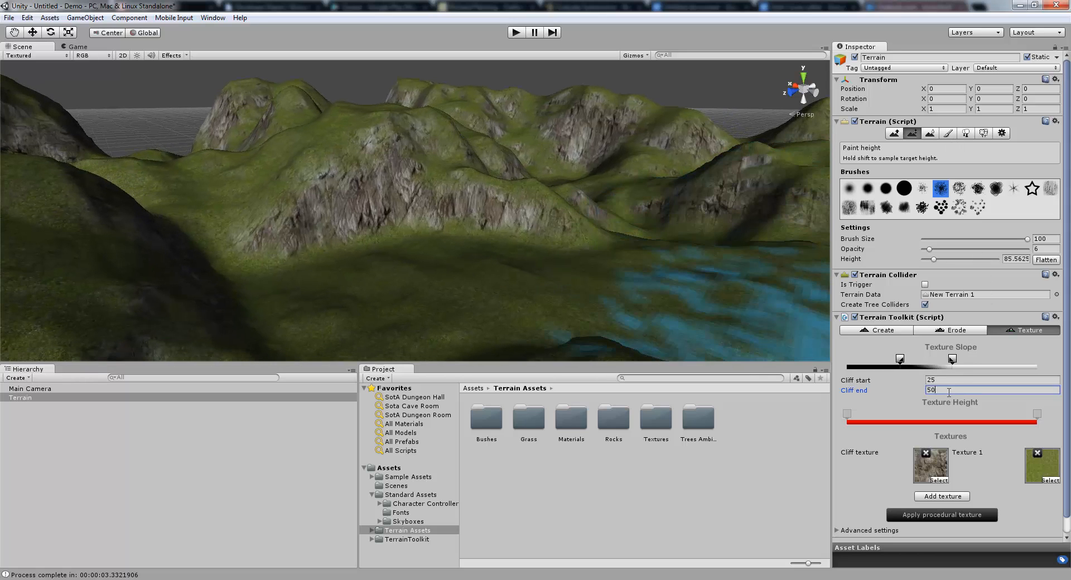
type("55")
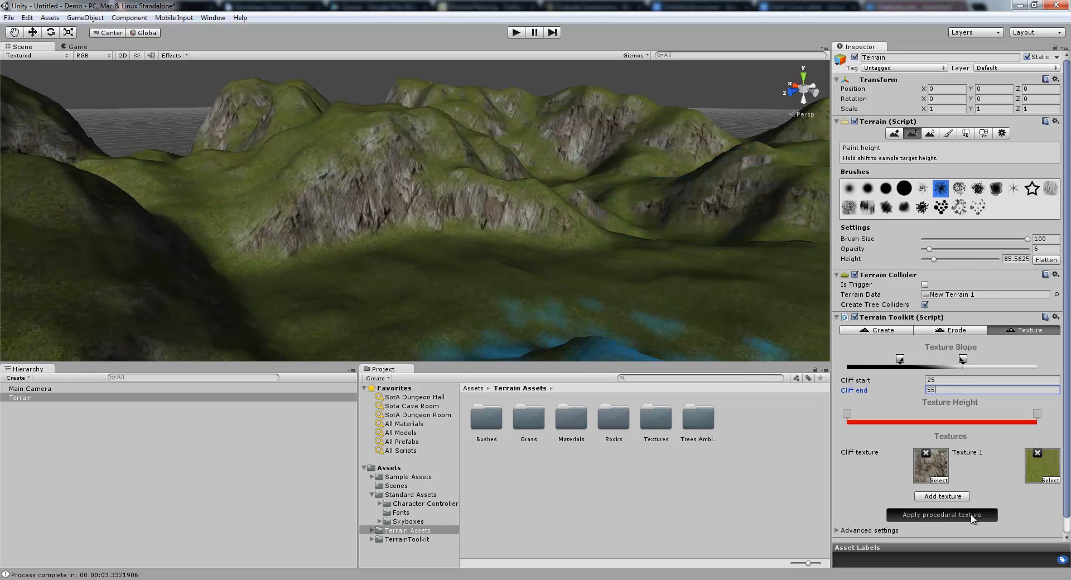
mouse_move(680, 240)
right_mouse_down()
mouse_move(731, 215)
mouse_move(713, 229)
mouse_move(803, 231)
mouse_move(19, 232)
mouse_move(59, 268)
mouse_move(113, 252)
mouse_move(277, 249)
mouse_move(292, 282)
mouse_move(50, 262)
mouse_move(432, 270)
mouse_move(457, 237)
mouse_move(444, 223)
mouse_move(332, 222)
mouse_move(421, 223)
mouse_move(569, 278)
mouse_move(513, 248)
mouse_move(498, 261)
right_mouse_up()
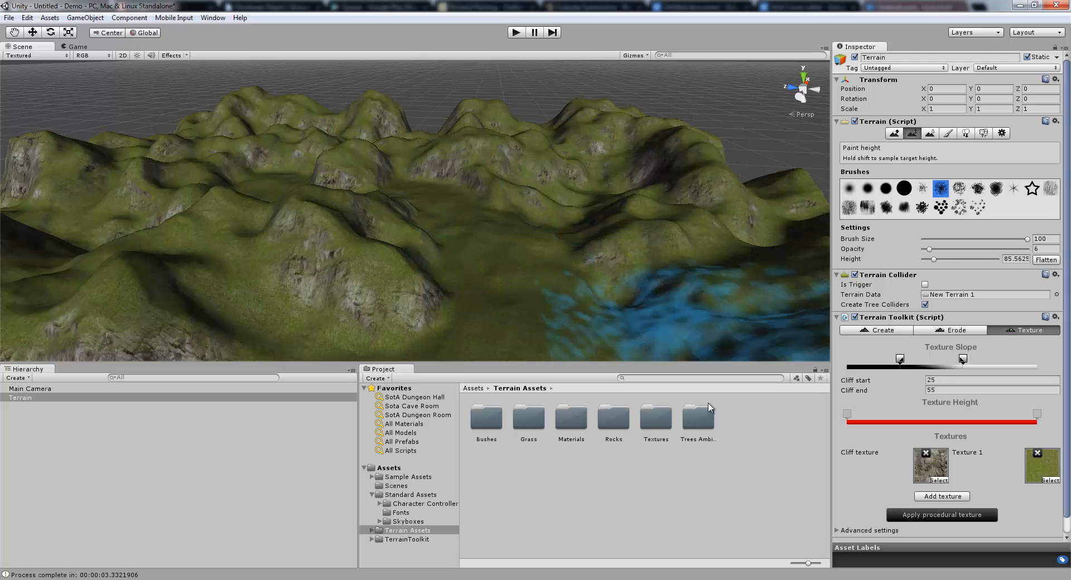
Add Texture 2 to the toolkit as Grass (Meadows) and change Texture 1 to GoodDirt.
left_click(958, 497)
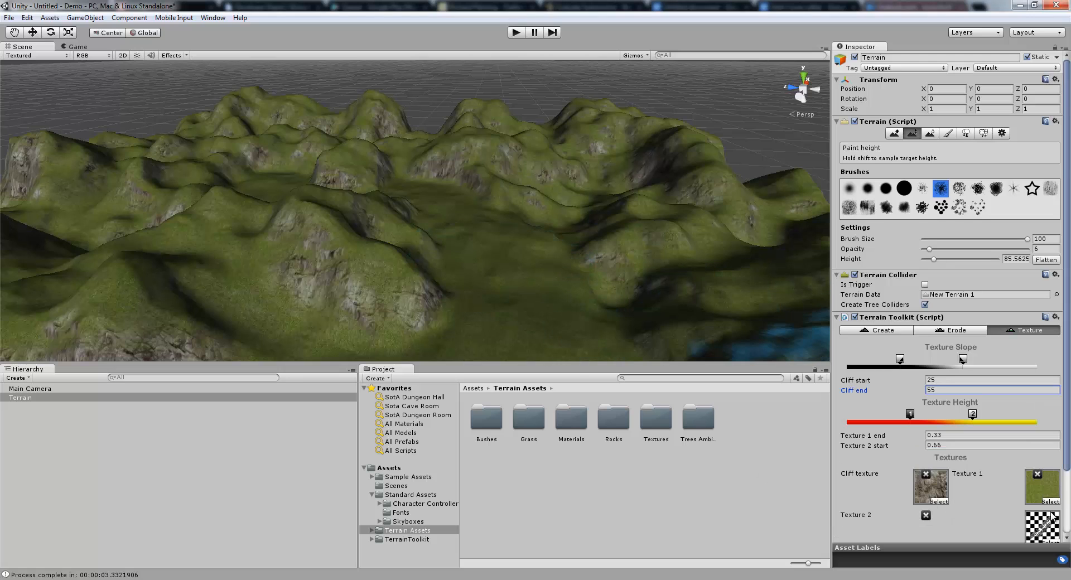
scroll(1051, 463, "down", 3)
left_click(1050, 467)
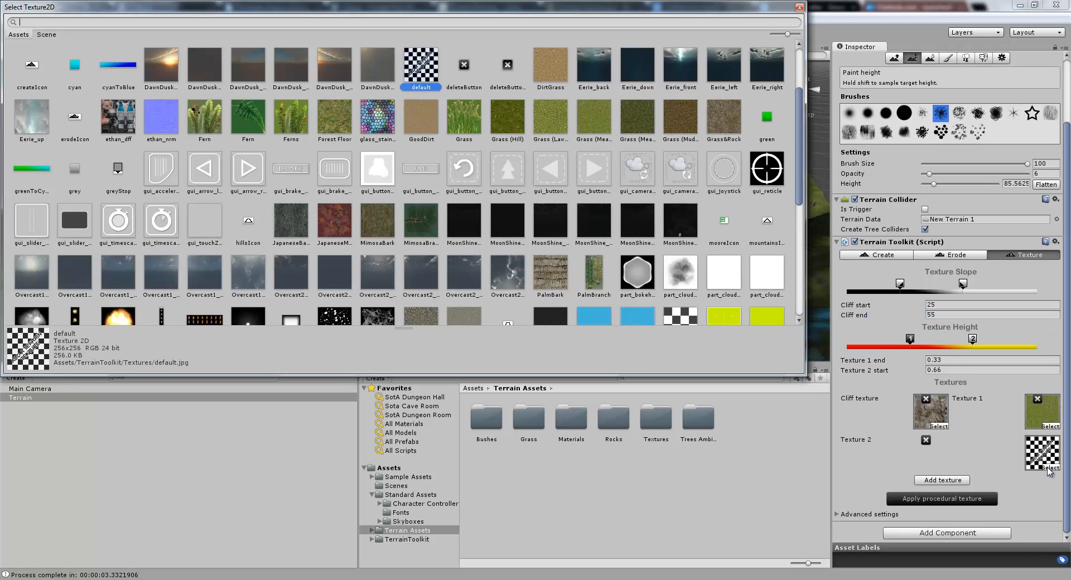
left_click(594, 121)
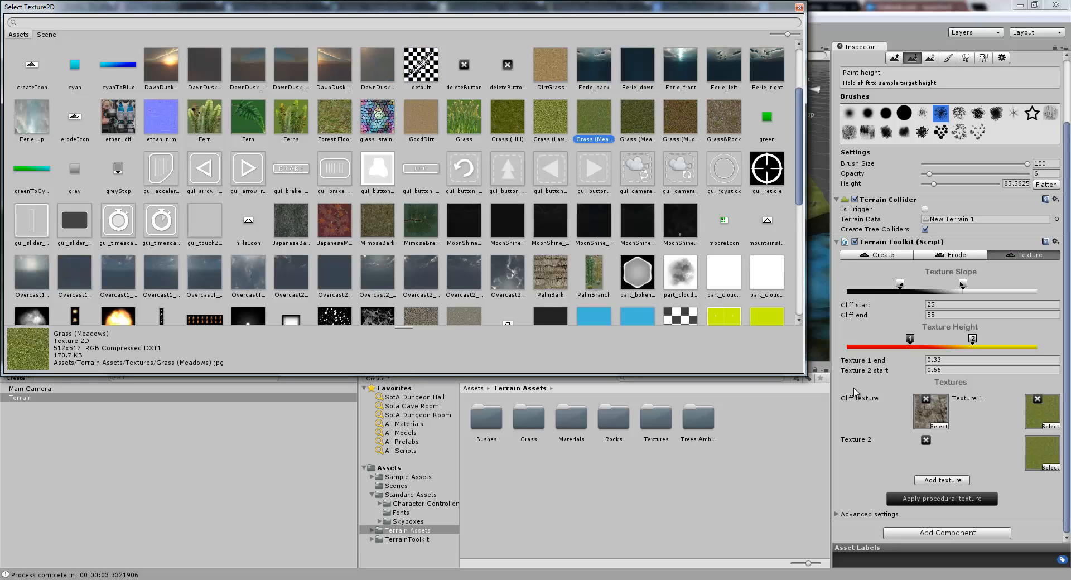
left_click(799, 7)
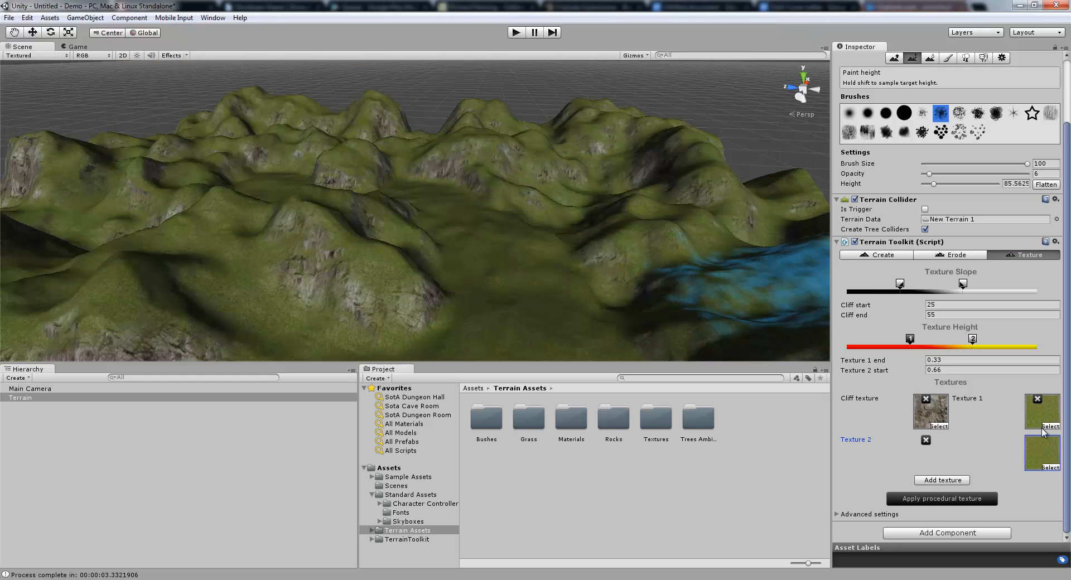
left_click(1050, 467)
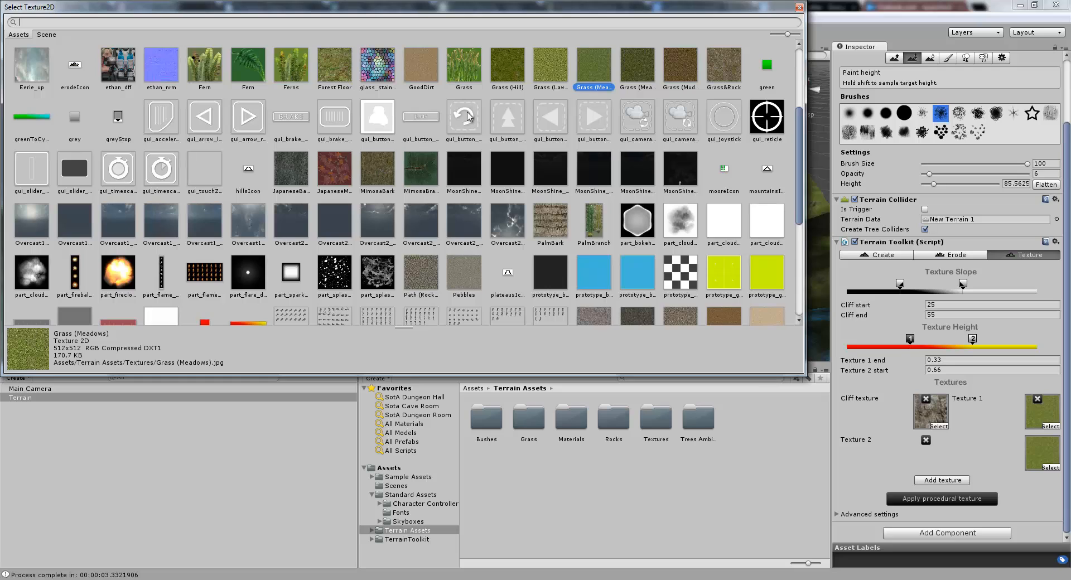
double_click(421, 64)
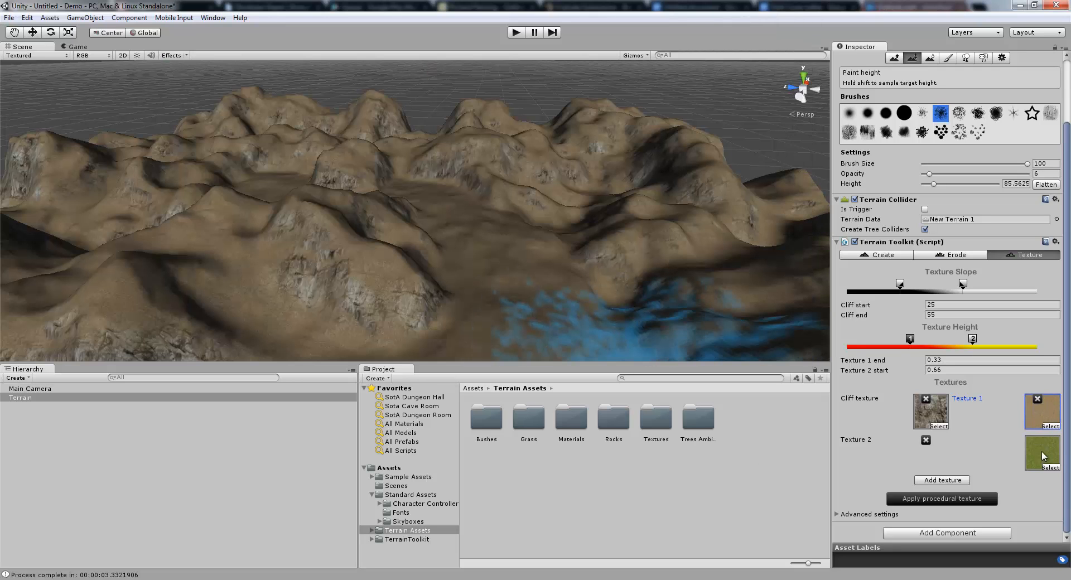
Add a third texture, assign Grass&Rock to it, and apply the procedural texture.
left_click(948, 480)
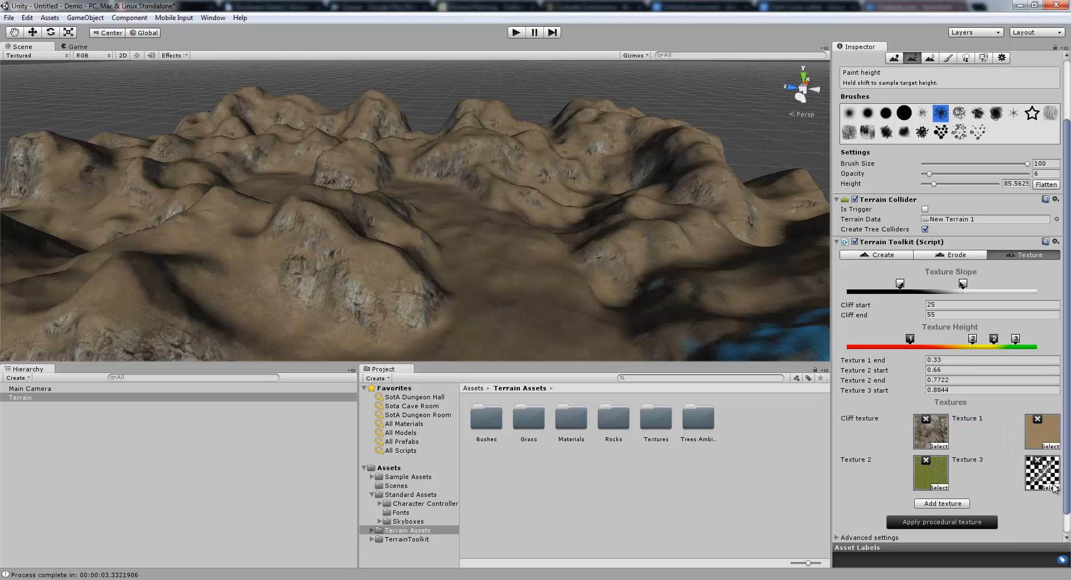
left_click(1051, 486)
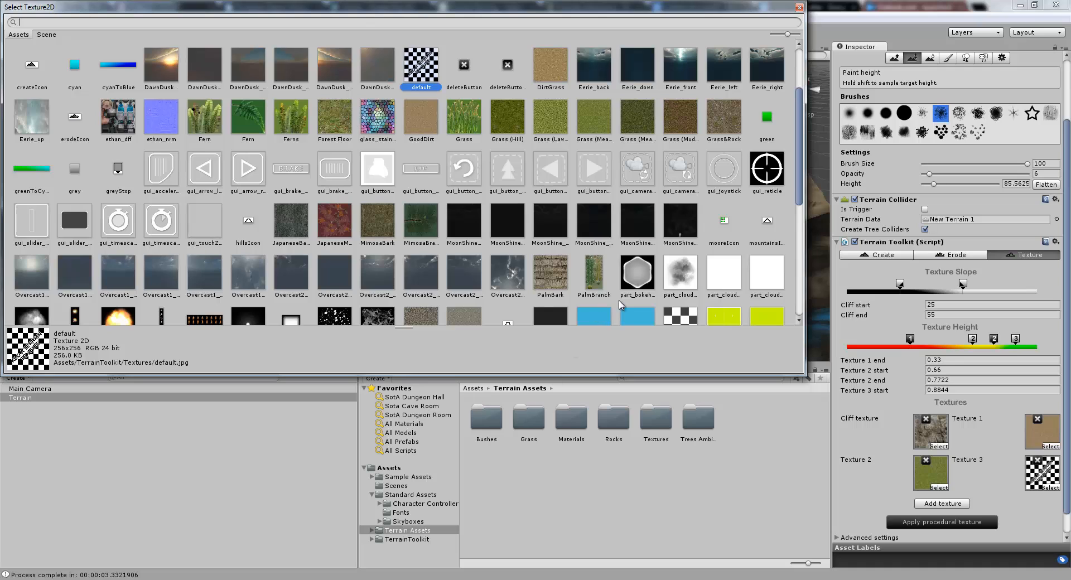
left_click(683, 115)
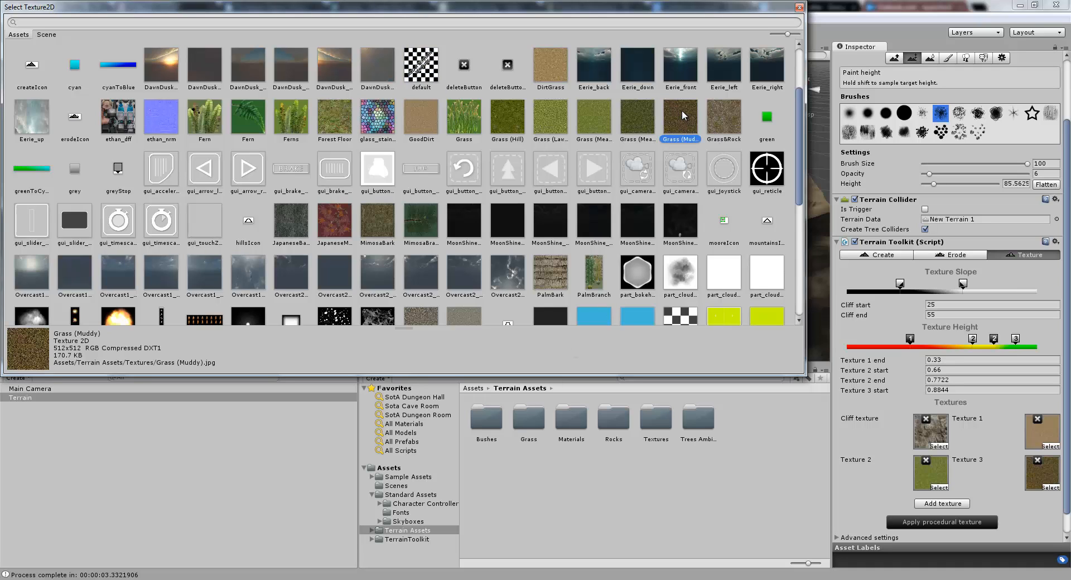
left_click(725, 118)
double_click(734, 120)
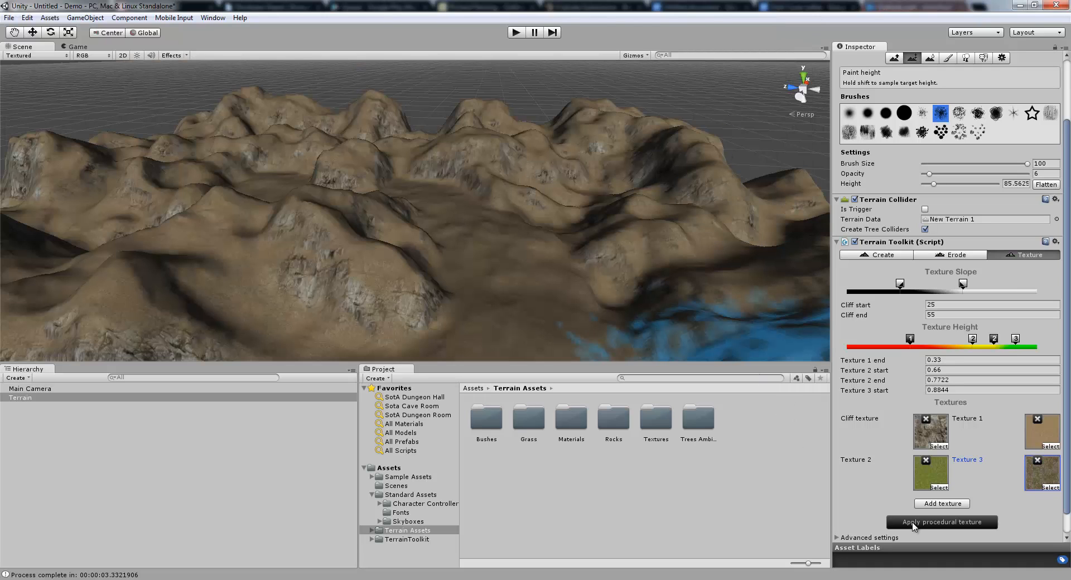
left_click(957, 524)
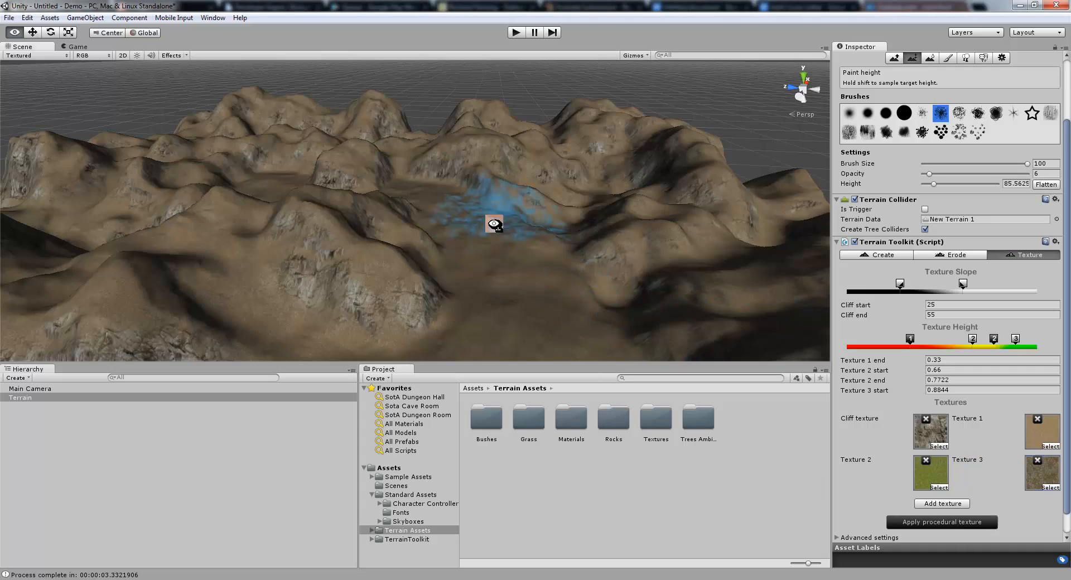
Sample the height of the valley floor and open the terrain settings to check the overall terrain height.
left_click_drag(495, 222, 502, 295, "alt")
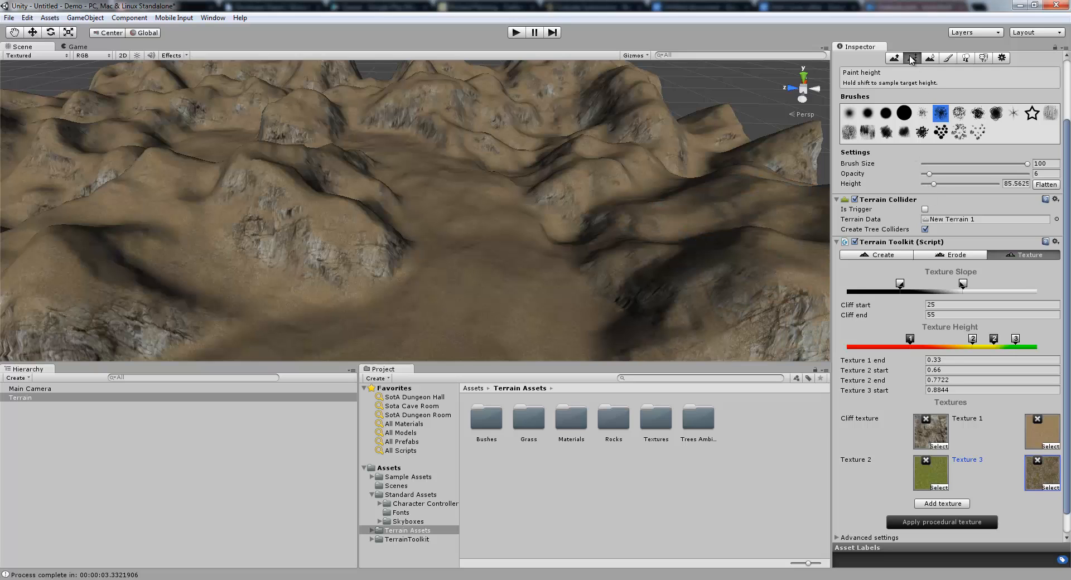
key("w")
right_click_drag(480, 258, 530, 283)
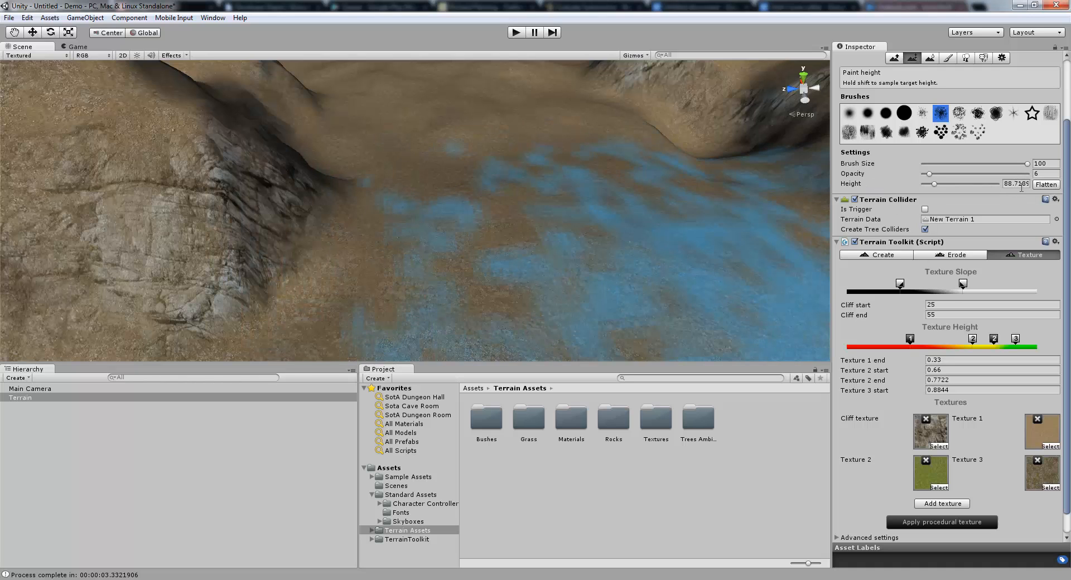
left_click(1001, 58)
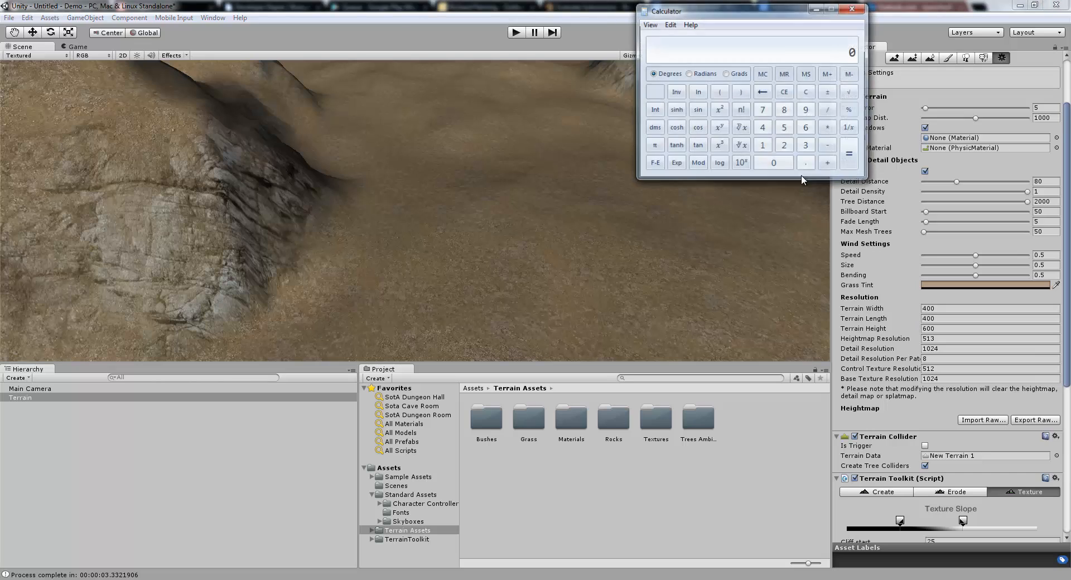
Switch to Calculator and divide the sampled height 88.7 by the terrain height of 600.
left_click_drag(714, 24, 506, 81)
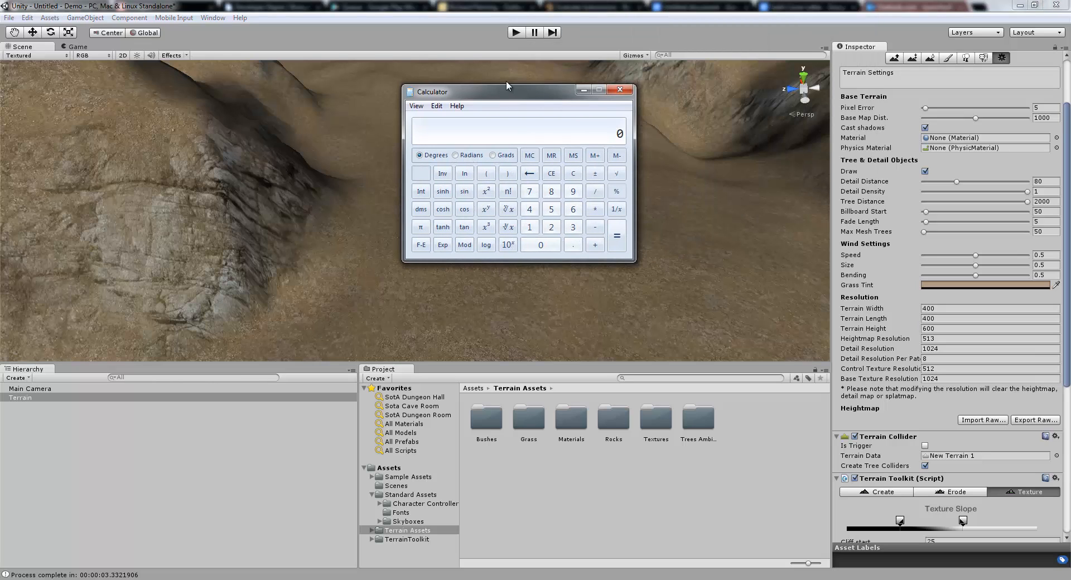
type("88.7/600")
key("Return")
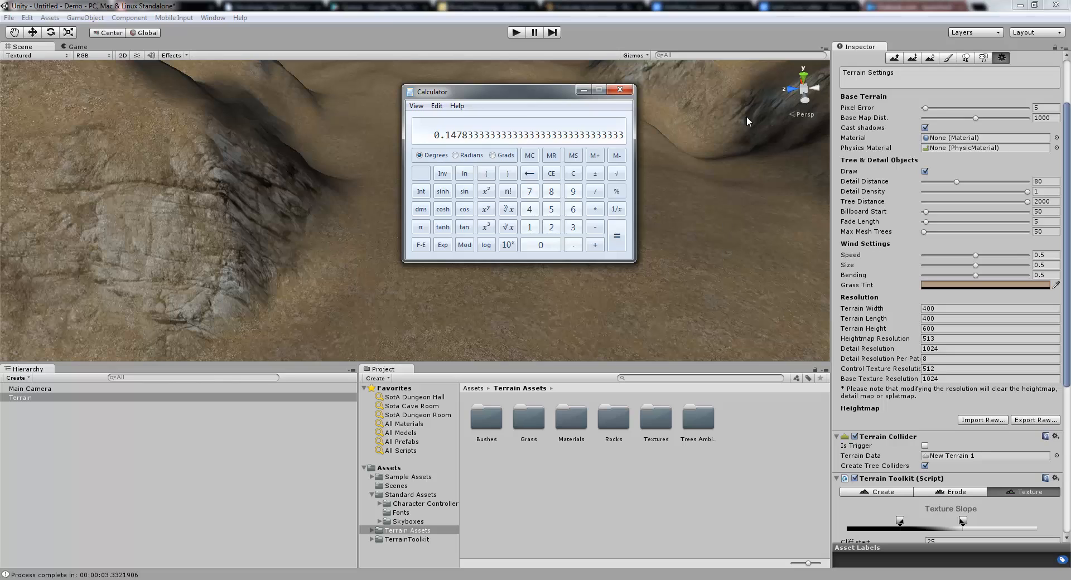
Set the toolkit's Texture 1 end height to 0.15 and apply the procedural texture.
left_click(1066, 381)
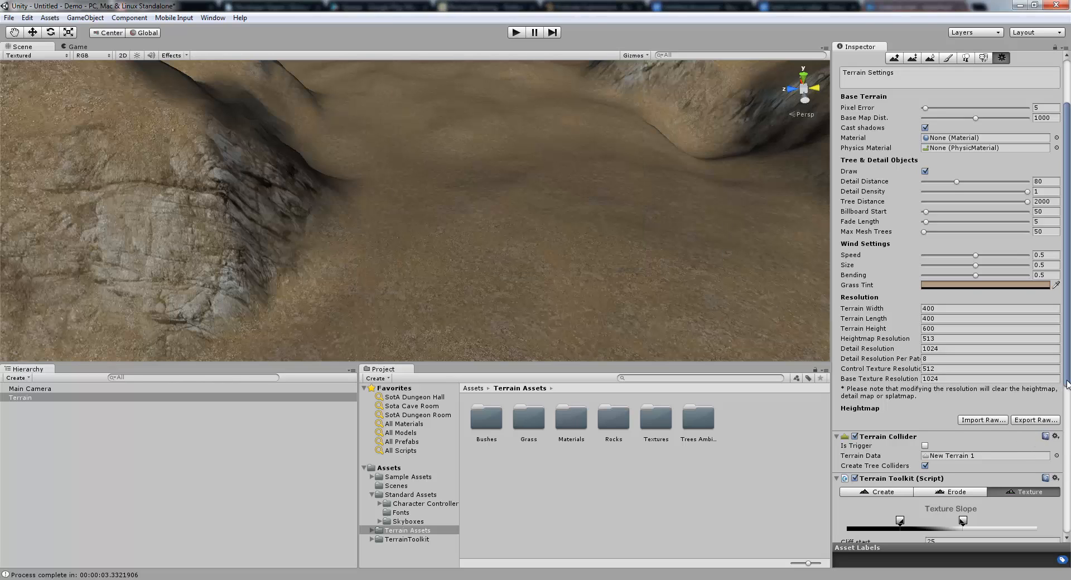
left_click_drag(1068, 384, 1066, 515)
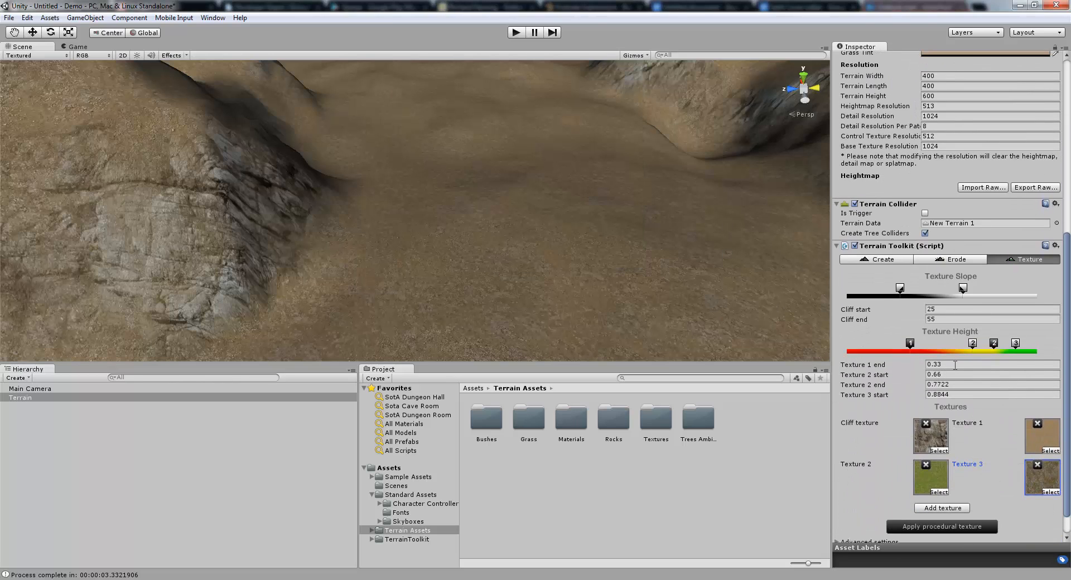
left_click(958, 367)
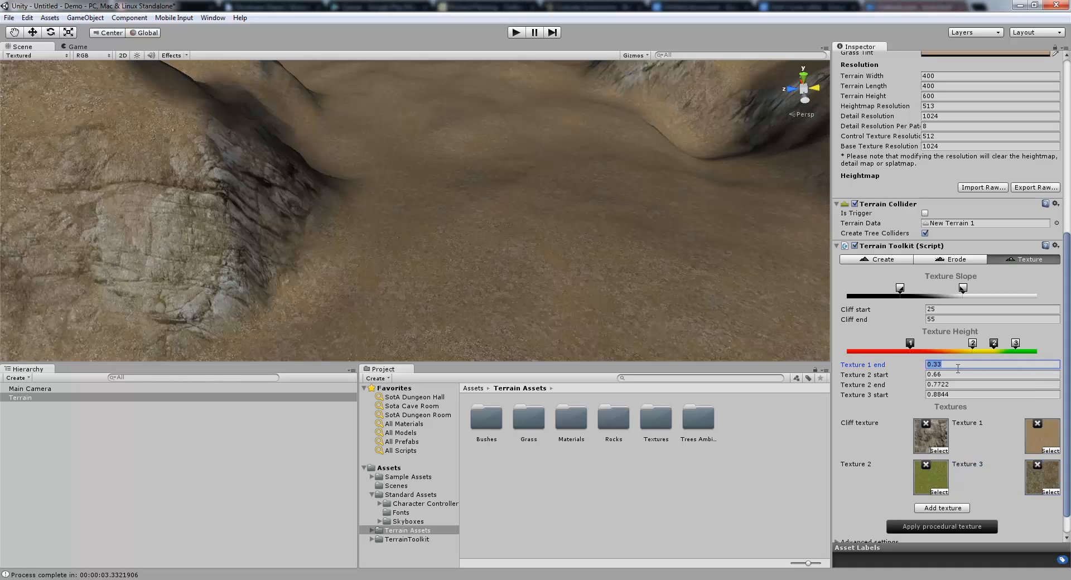
type("0")
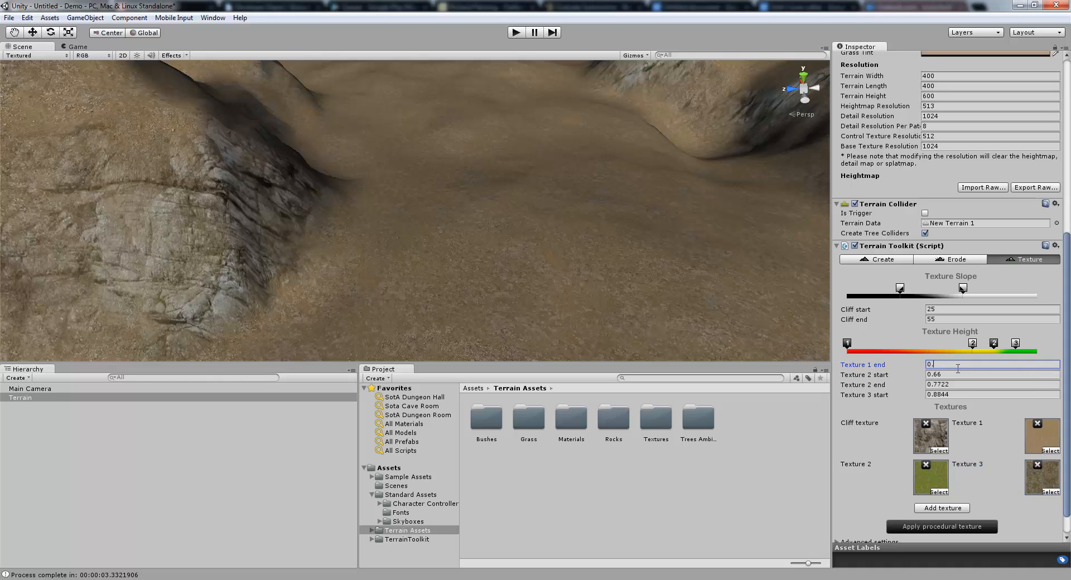
type(".15")
left_click(963, 527)
Sample the terrain height partway up the hillside with the Paint Height tool.
left_click_drag(583, 322, 233, 306, "alt")
key("w")
right_click_drag(234, 305, 725, 268)
right_click_drag(725, 323, 514, 297)
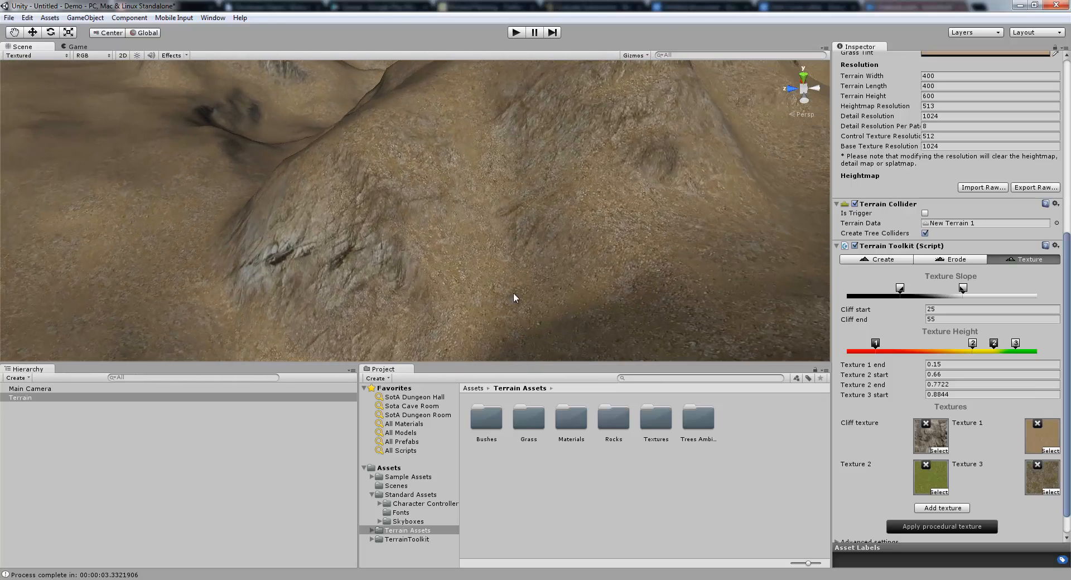
scroll(929, 162, "up", 10)
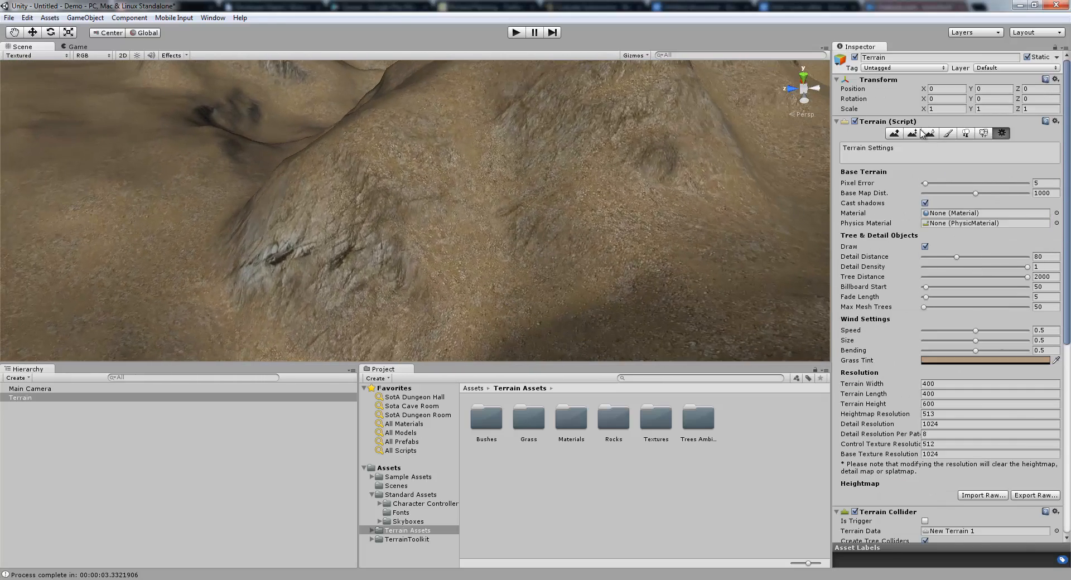
left_click(912, 134)
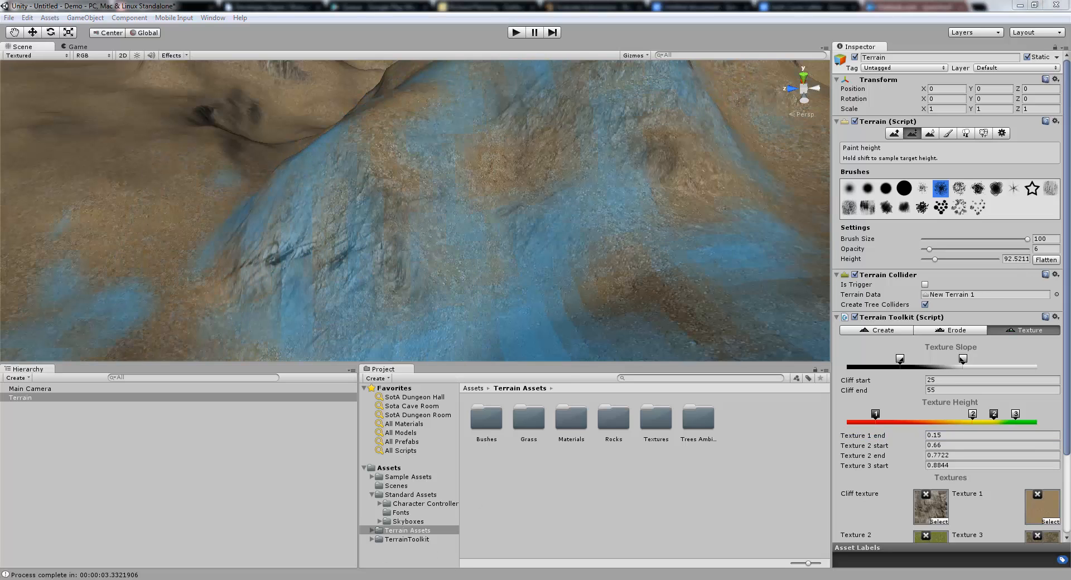
Switch to Calculator and divide the sampled height 92.5 by the terrain height of 600.
left_click(455, 579)
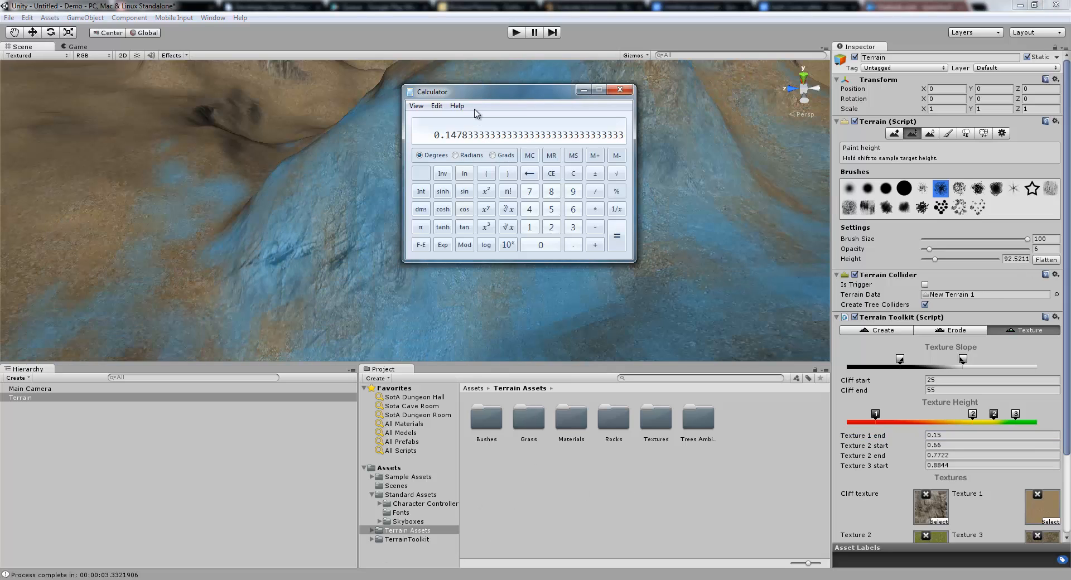
type("92")
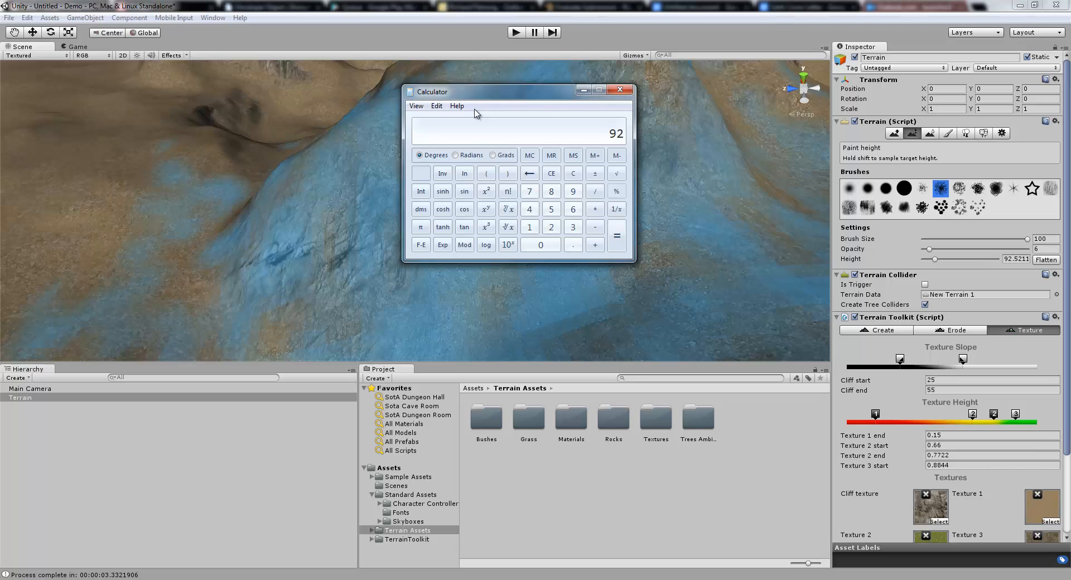
type(".5")
type("0")
key("Return")
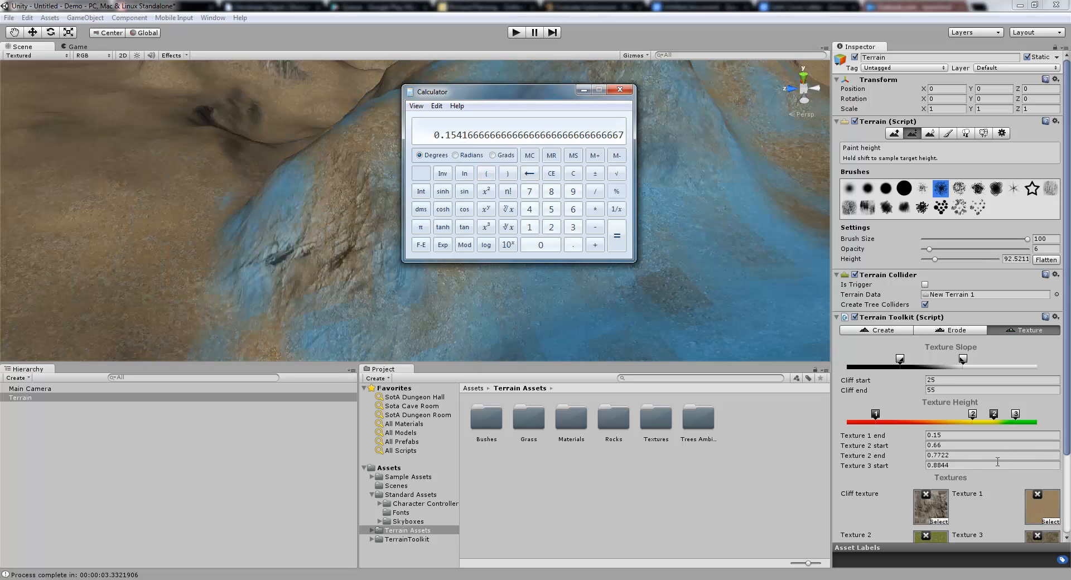
Set the Texture 2 start height to 0.151.
left_click(962, 446)
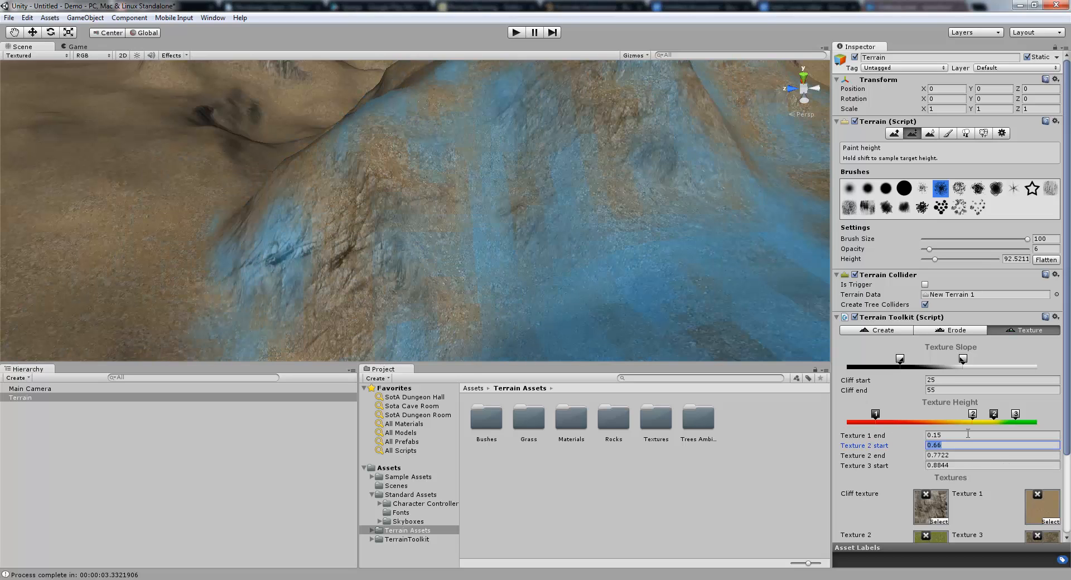
type("0.1")
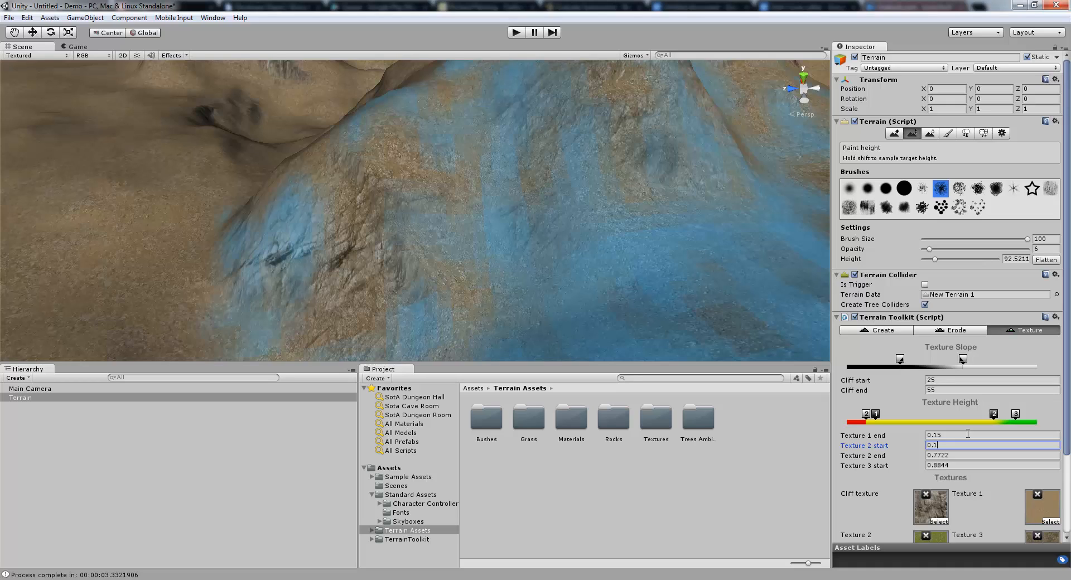
type("6")
key("BackSpace")
type("51")
key("Tab")
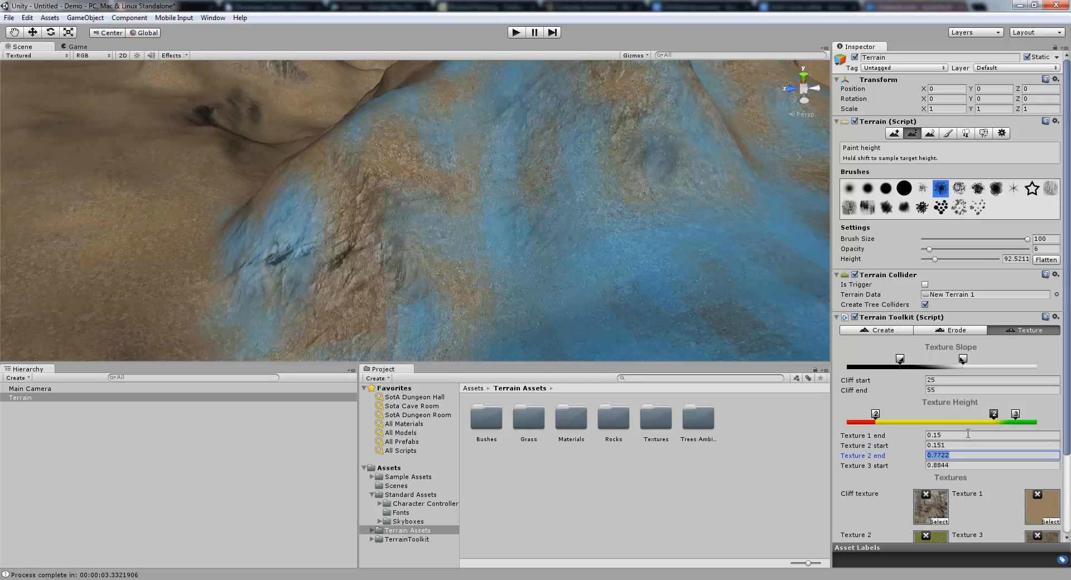
Set Texture 2 end to 0.16 and Texture 3 start to 0.17, and apply the procedural texture.
type("0.")
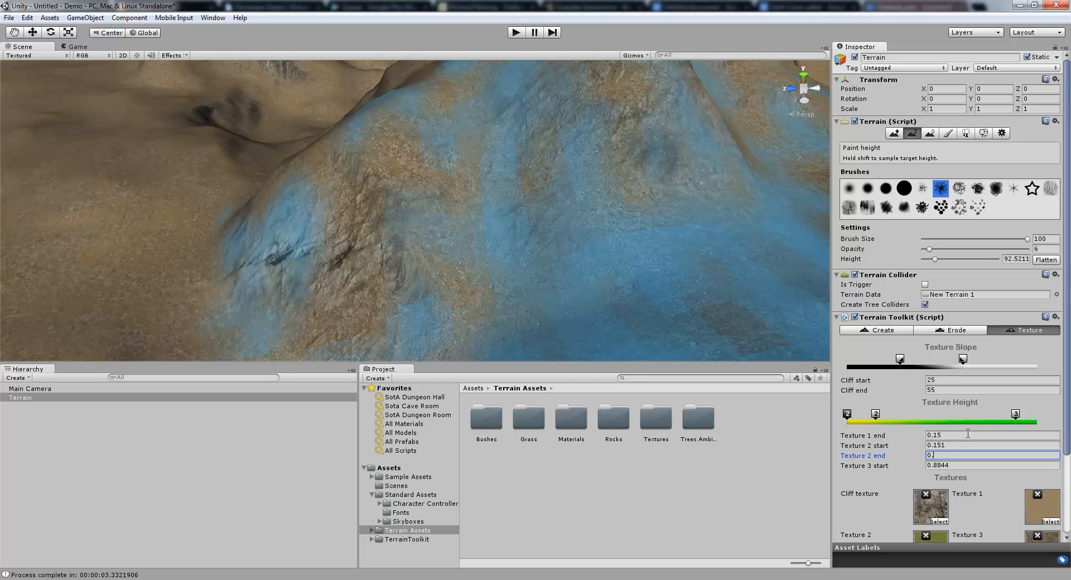
type("16")
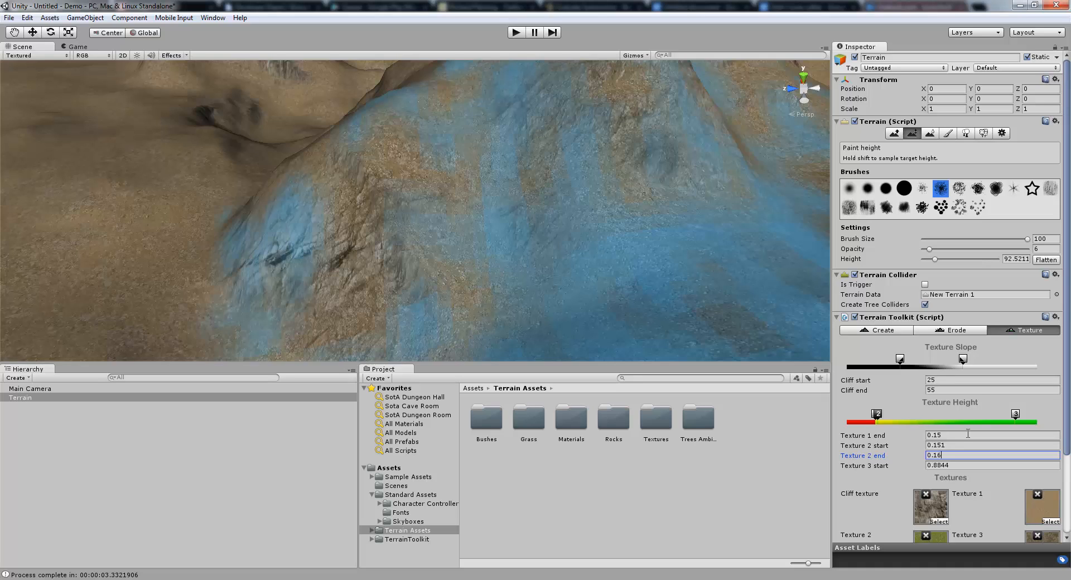
key("Tab")
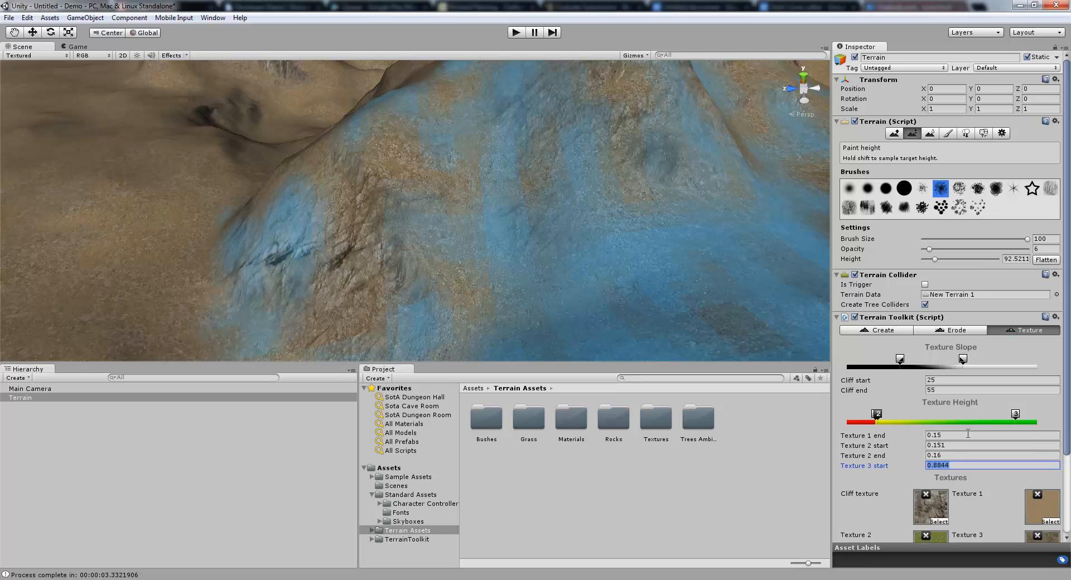
type("0.17")
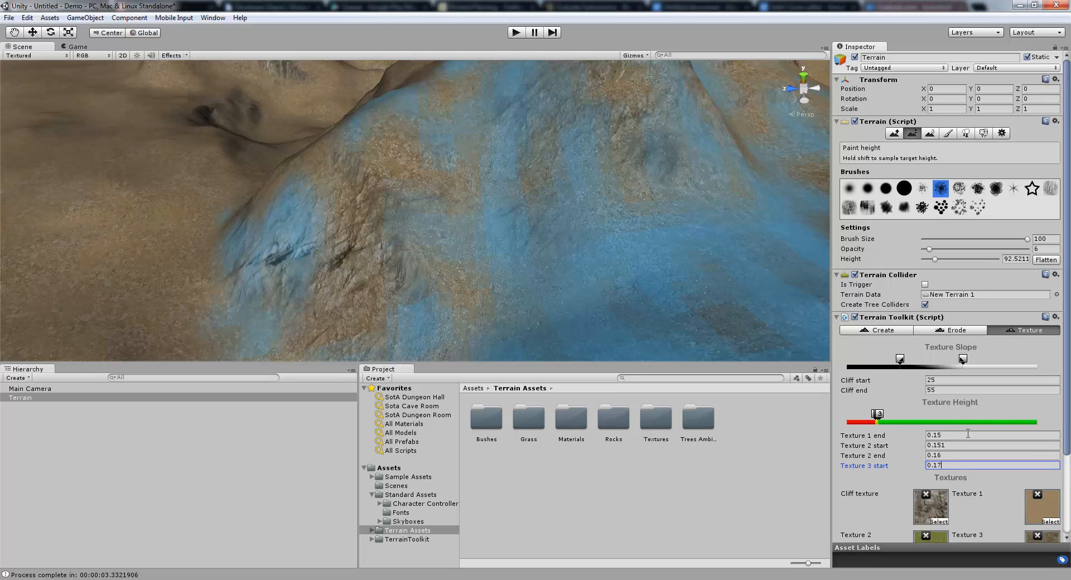
scroll(975, 426, "down", 3)
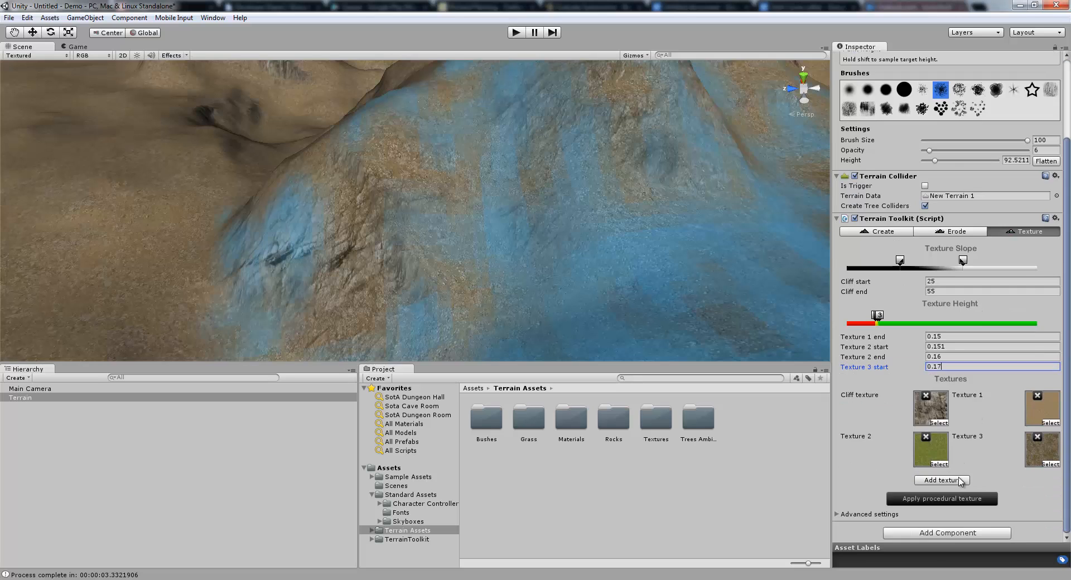
left_click(964, 498)
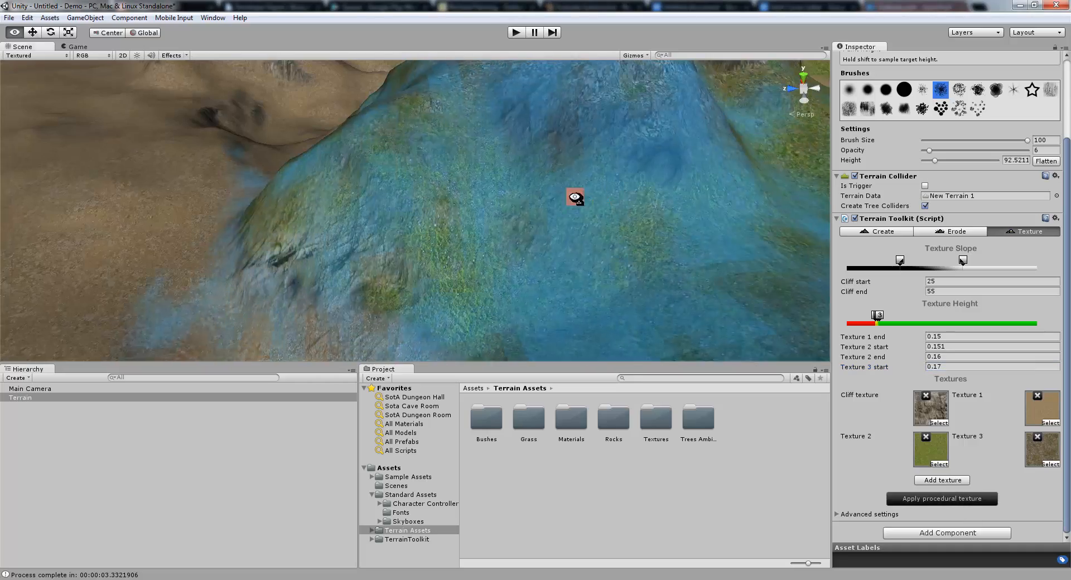
Set Texture 2 start to 0.155 and reapply the procedural texture.
left_click_drag(574, 199, 533, 114, "alt")
mouse_move(533, 113)
right_mouse_down()
mouse_move(676, 116)
mouse_move(797, 159)
mouse_move(992, 186)
mouse_move(724, 171)
mouse_move(286, 125)
mouse_move(420, 138)
mouse_move(444, 122)
mouse_move(346, 122)
mouse_move(377, 153)
mouse_move(473, 194)
mouse_move(323, 260)
mouse_move(325, 243)
mouse_move(361, 219)
mouse_move(354, 234)
mouse_move(558, 231)
mouse_move(530, 299)
mouse_move(301, 328)
mouse_move(342, 275)
mouse_move(195, 320)
mouse_move(461, 306)
mouse_move(791, 336)
right_mouse_up()
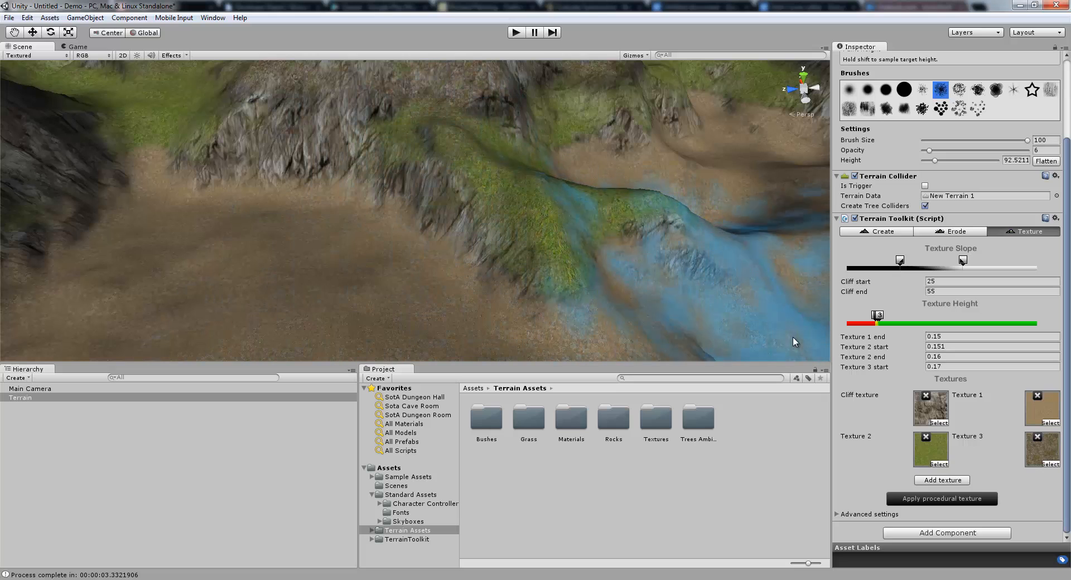
left_click(959, 338)
left_click(958, 347)
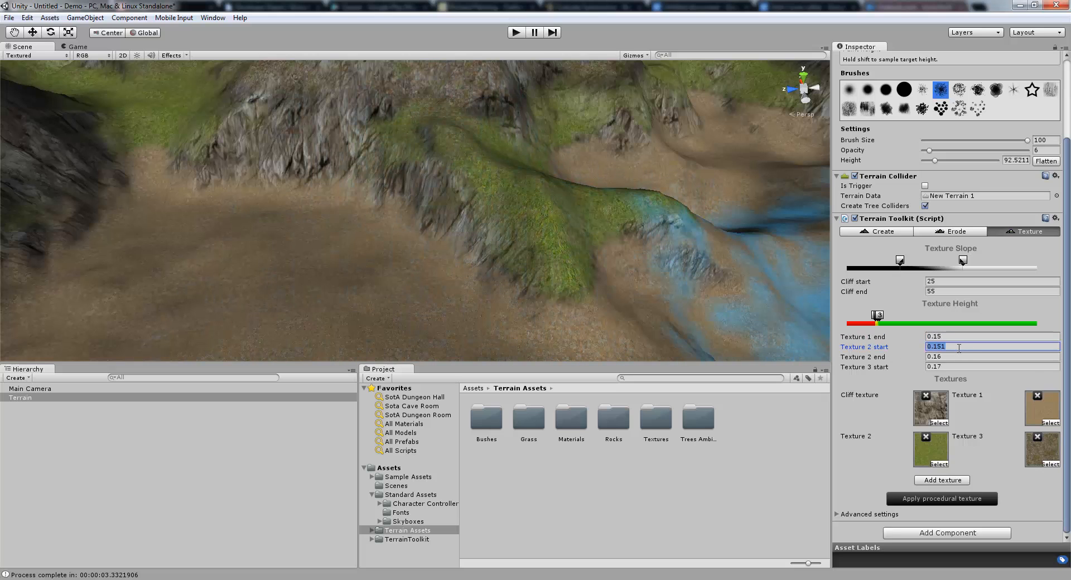
key("BackSpace")
type("5")
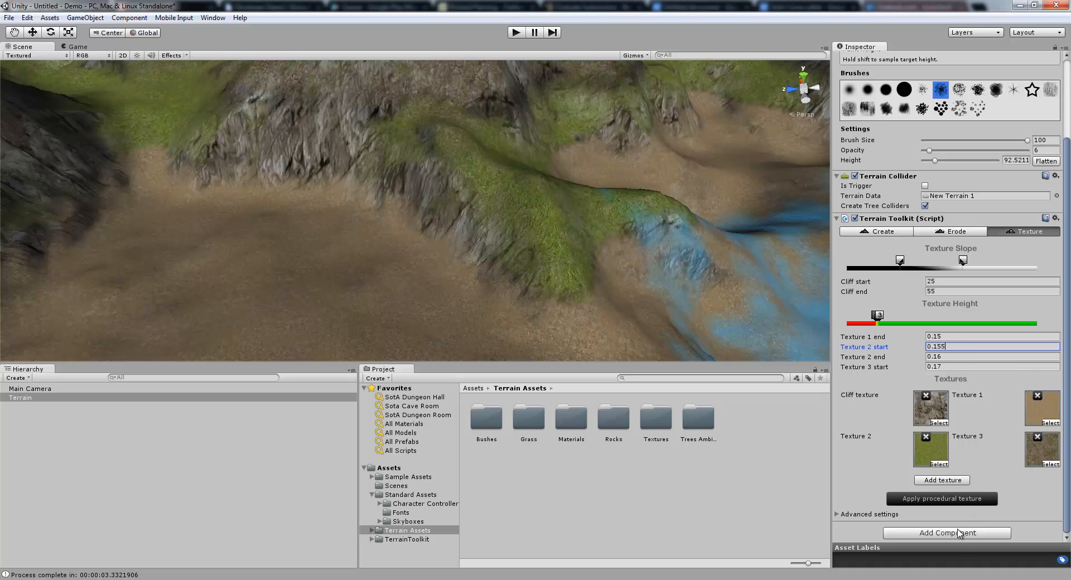
left_click(958, 501)
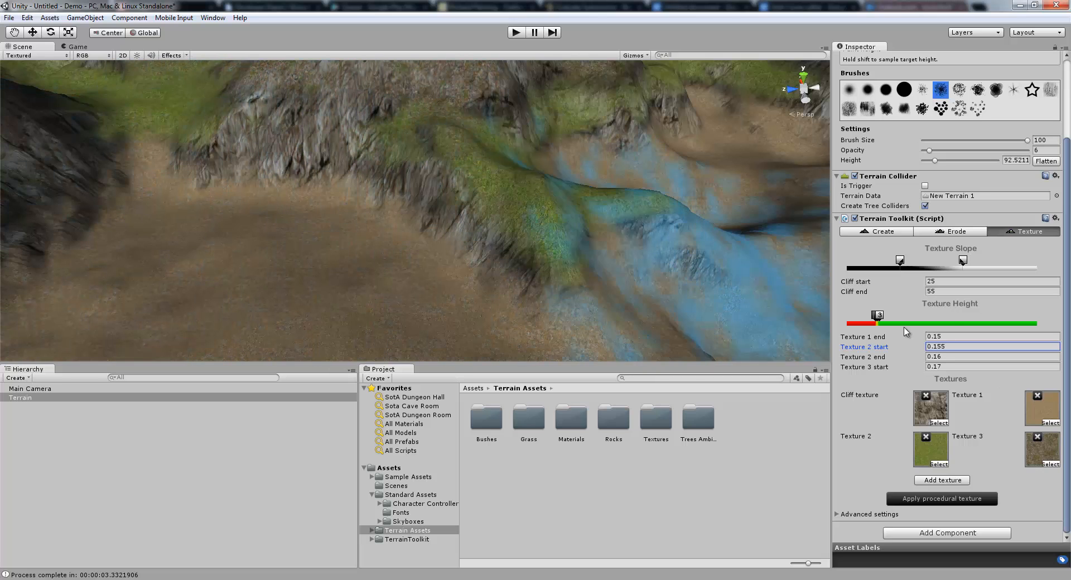
Set Texture 2 end to 0.17 and Texture 3 start to 0.185, and reapply the procedural texture.
left_click(958, 358)
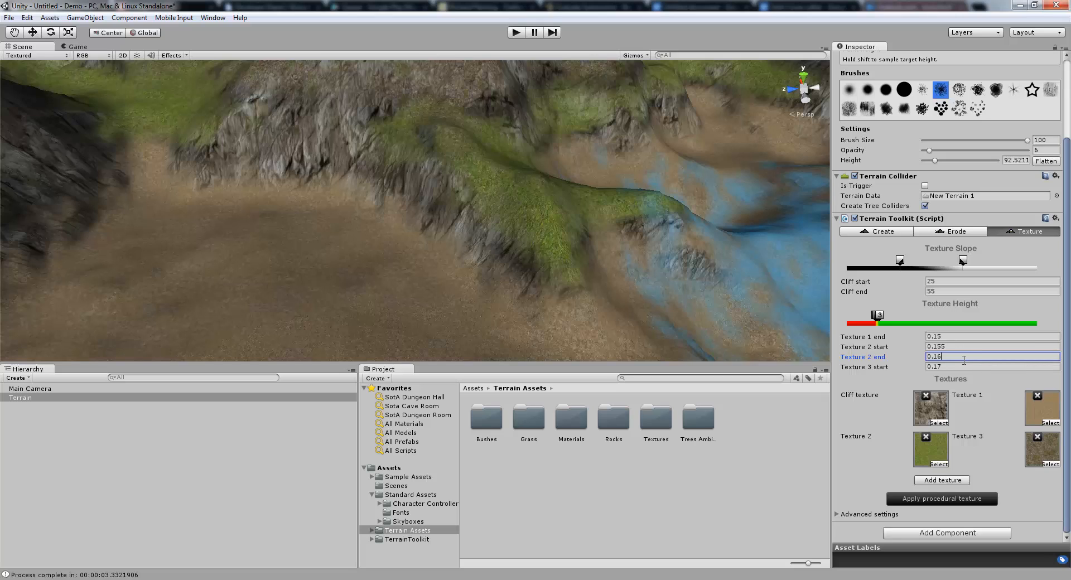
key("BackSpace")
type("7")
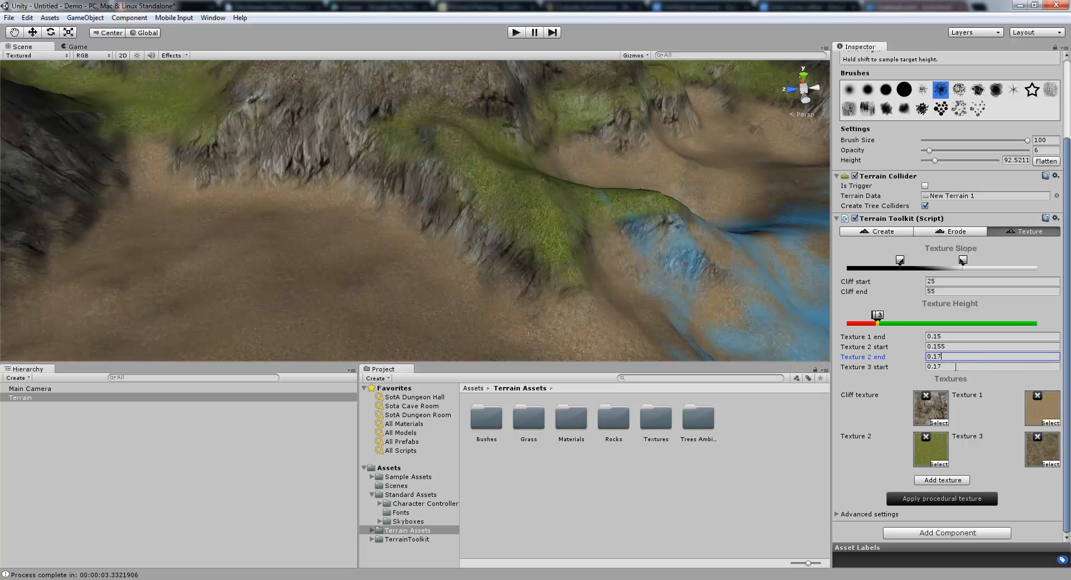
left_click(955, 366)
key("BackSpace")
type("8")
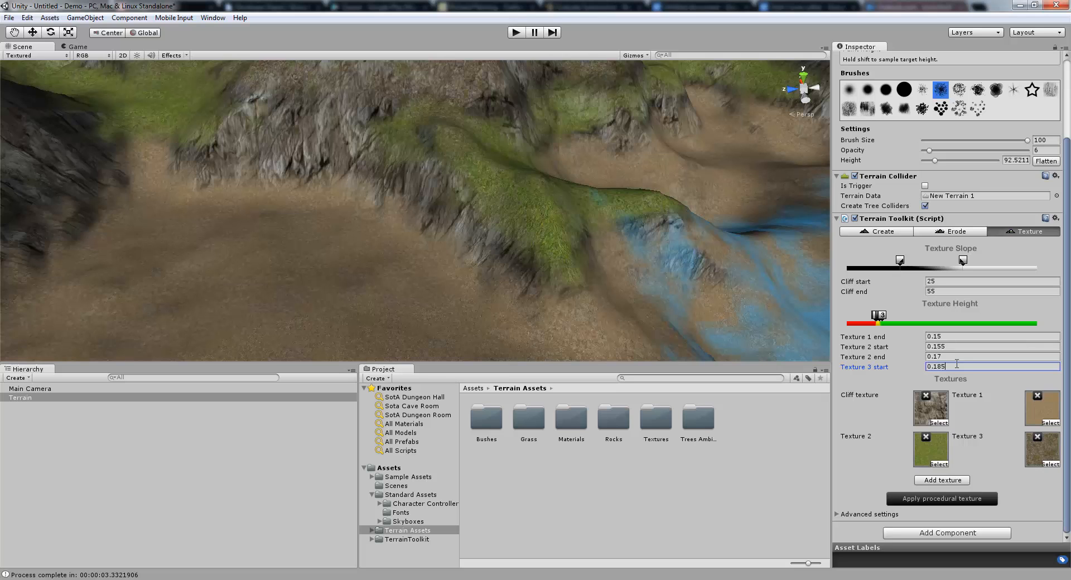
type("5")
left_click(972, 503)
Examine how the dirt, grass and rock textures are distributed across the hills and valley.
left_click_drag(557, 306, 661, 152, "alt")
left_click_drag(744, 153, 784, 187, "alt")
left_click_drag(871, 237, 498, 255, "alt")
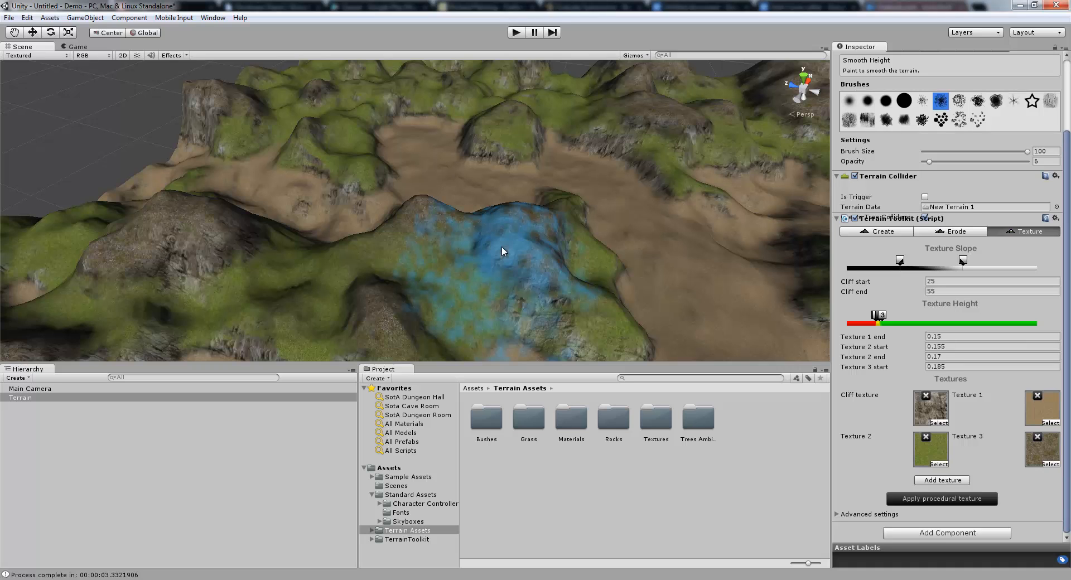
mouse_move(501, 246)
left_mouse_down("alt")
mouse_move(633, 185)
mouse_move(564, 182)
mouse_move(617, 208)
mouse_move(562, 151)
mouse_move(609, 237)
mouse_move(564, 146)
mouse_move(263, 176)
mouse_move(599, 144)
left_mouse_up("alt")
right_click_drag(599, 143, 555, 159)
key("w")
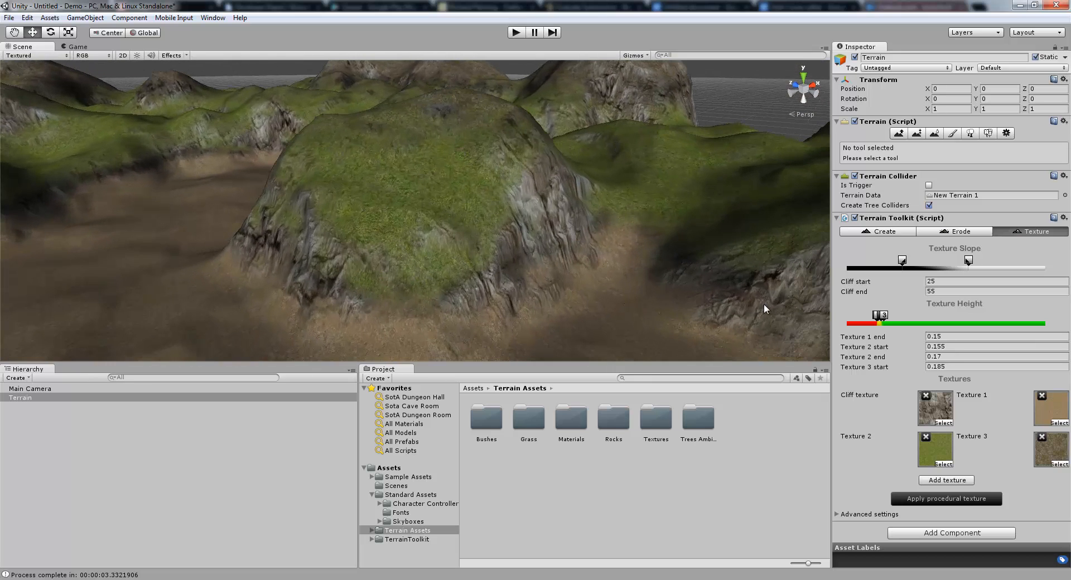
Paint the cliff texture with a size 12 brush over the grassy hill's lower slope and the dirt at its foot.
left_click(950, 133)
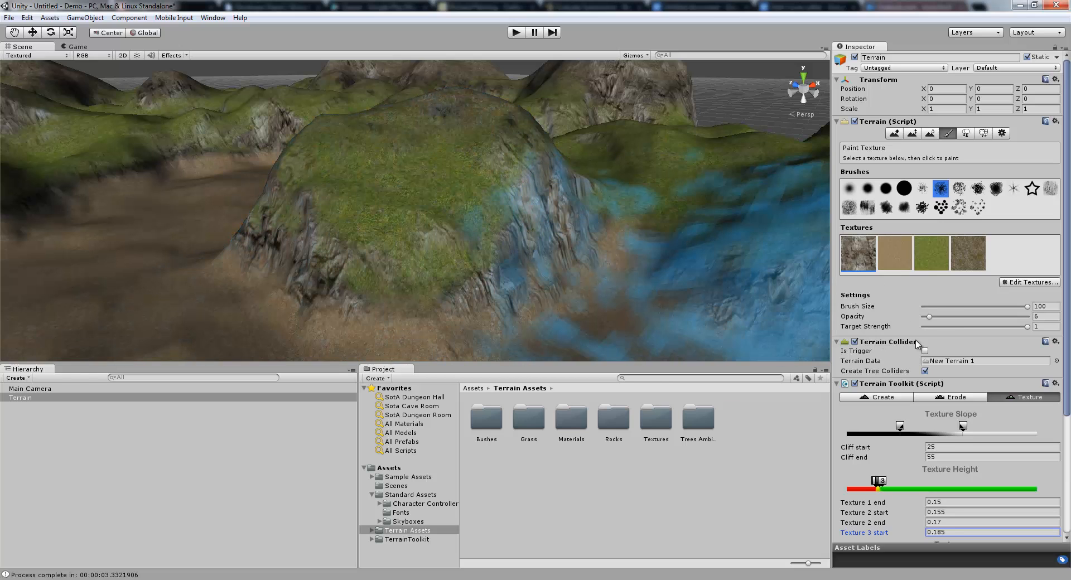
left_click_drag(930, 311, 924, 308)
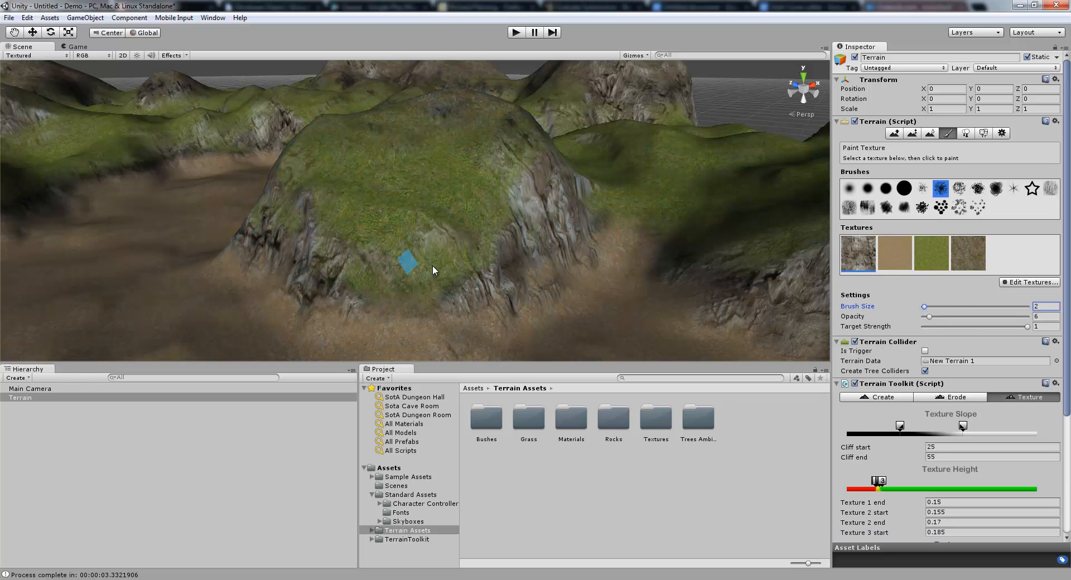
left_click(935, 307)
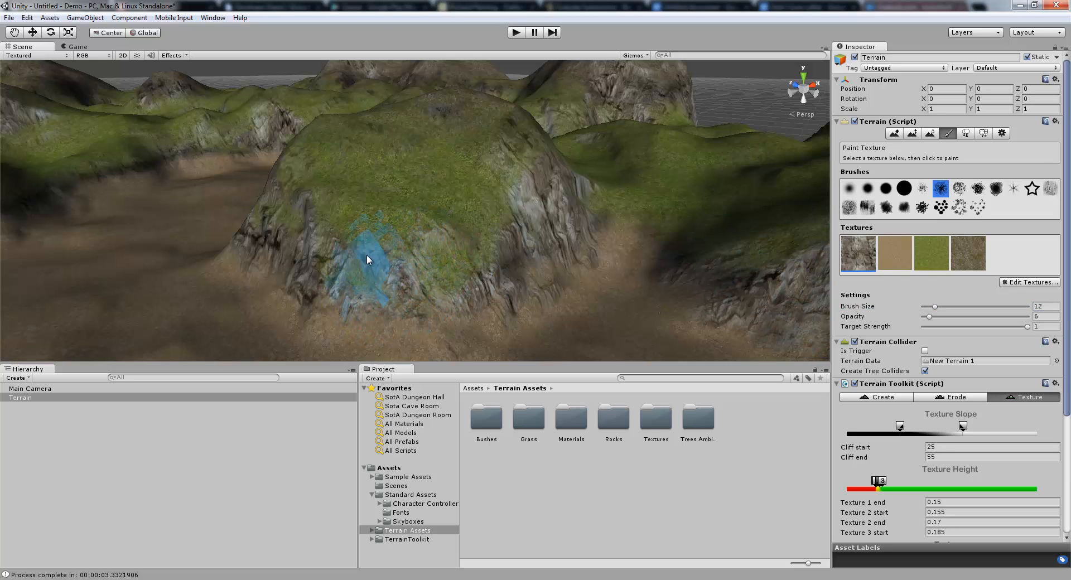
mouse_move(366, 255)
left_mouse_down()
mouse_move(450, 269)
mouse_move(352, 324)
left_mouse_up()
right_click_drag(389, 281, 380, 324)
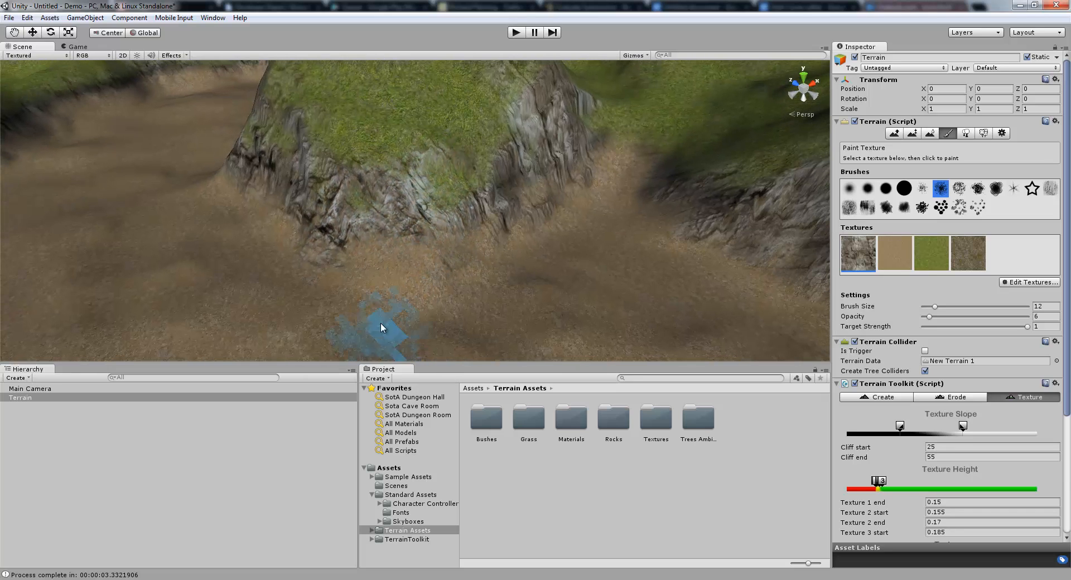
mouse_move(380, 323)
left_mouse_down()
mouse_move(426, 300)
mouse_move(418, 275)
mouse_move(370, 239)
mouse_move(350, 288)
left_mouse_up()
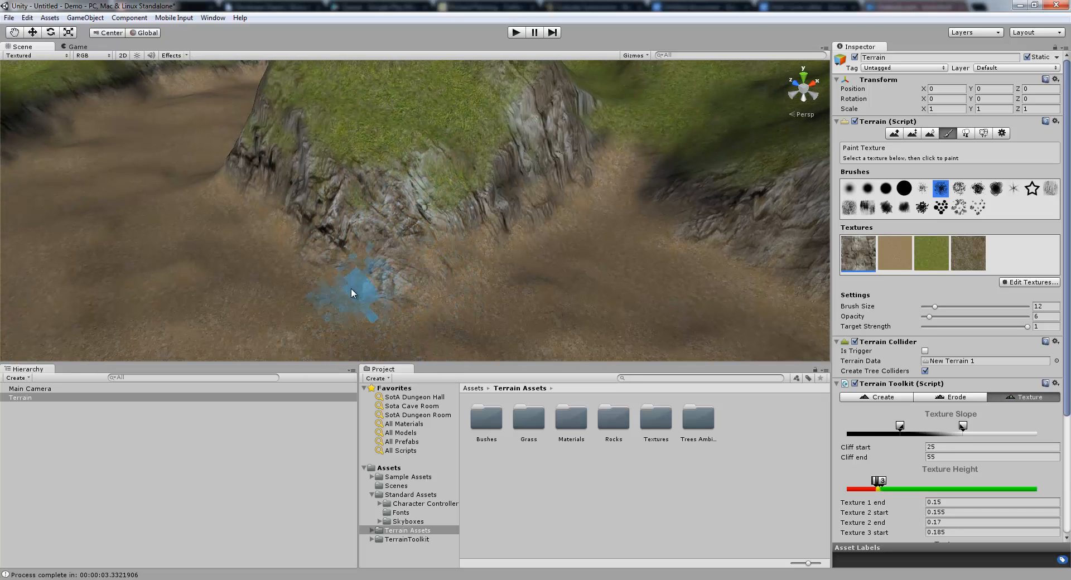
mouse_move(433, 281)
right_mouse_down()
mouse_move(525, 256)
mouse_move(616, 251)
mouse_move(596, 196)
mouse_move(704, 294)
mouse_move(660, 230)
mouse_move(500, 289)
mouse_move(381, 304)
mouse_move(477, 260)
right_mouse_up()
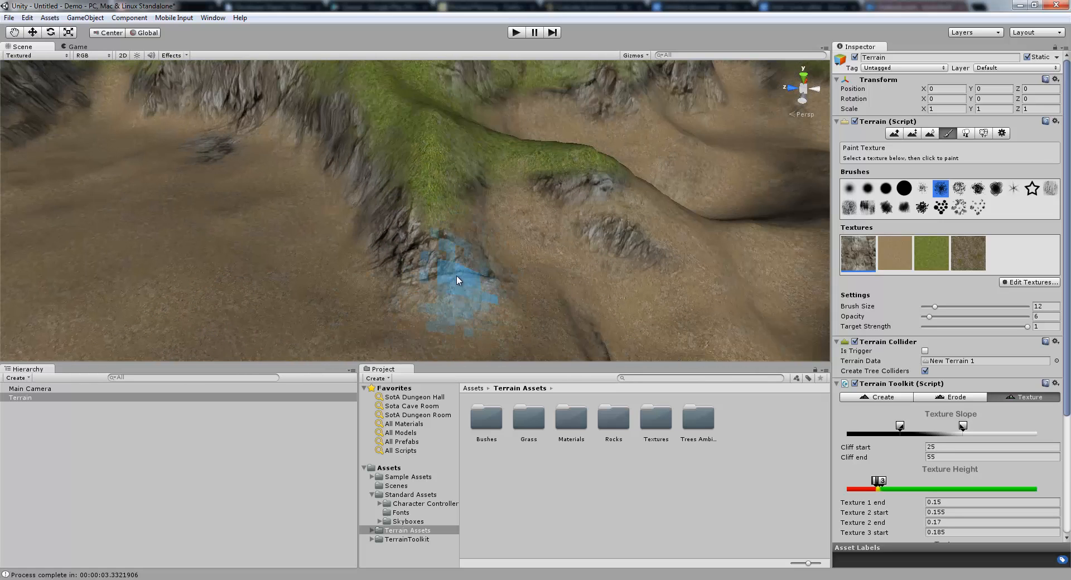
mouse_move(398, 310)
right_mouse_down()
mouse_move(275, 351)
mouse_move(323, 354)
mouse_move(253, 219)
mouse_move(332, 303)
mouse_move(418, 306)
mouse_move(449, 285)
mouse_move(498, 312)
mouse_move(566, 327)
mouse_move(564, 342)
right_mouse_up()
key("shift+e")
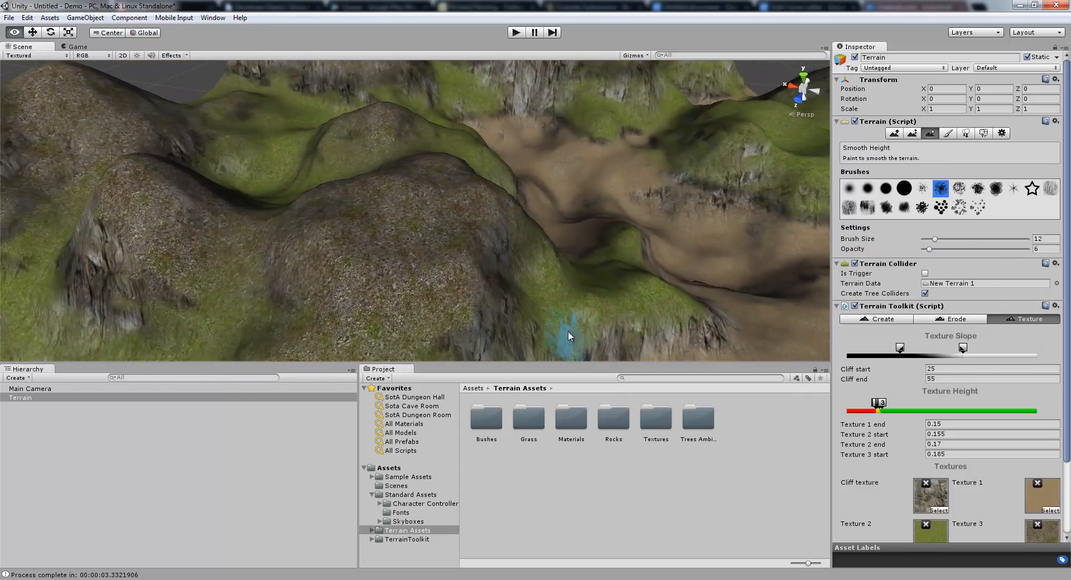
Paint the grass texture over the rocky top and front slope of the large hill with the size 12 brush.
left_click(929, 133)
left_click(951, 133)
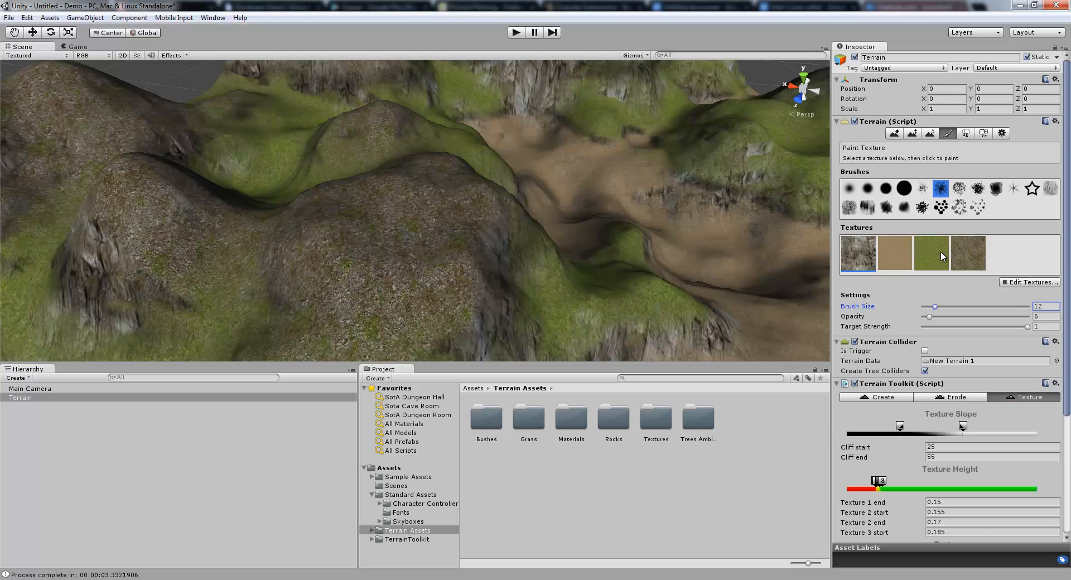
left_click(940, 250)
mouse_move(376, 241)
left_mouse_down()
mouse_move(397, 243)
mouse_move(365, 196)
mouse_move(339, 305)
mouse_move(369, 326)
left_mouse_up()
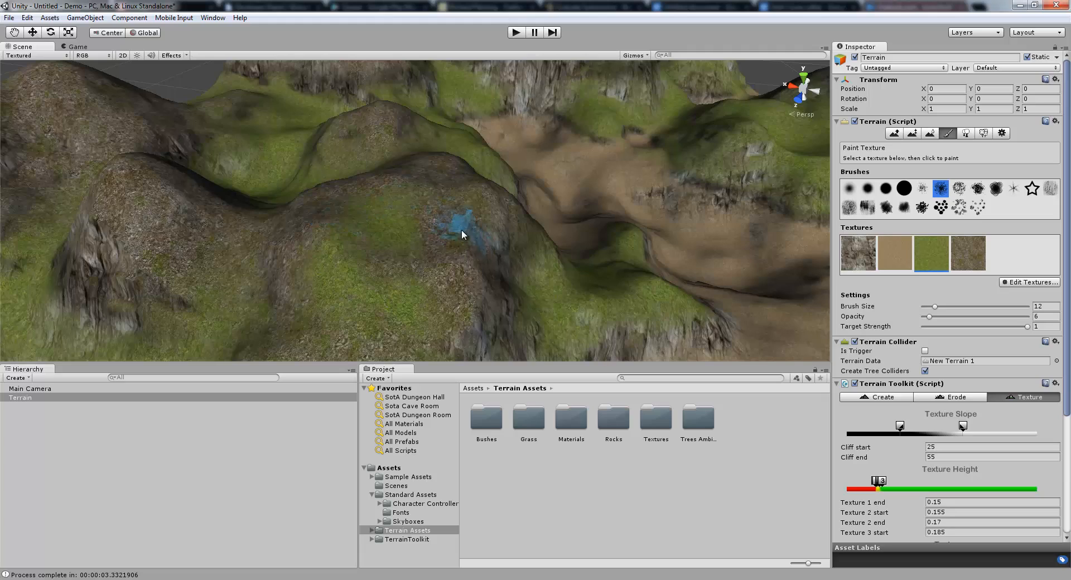
mouse_move(461, 230)
right_mouse_down()
mouse_move(406, 334)
mouse_move(353, 193)
mouse_move(141, 214)
mouse_move(264, 200)
right_mouse_up()
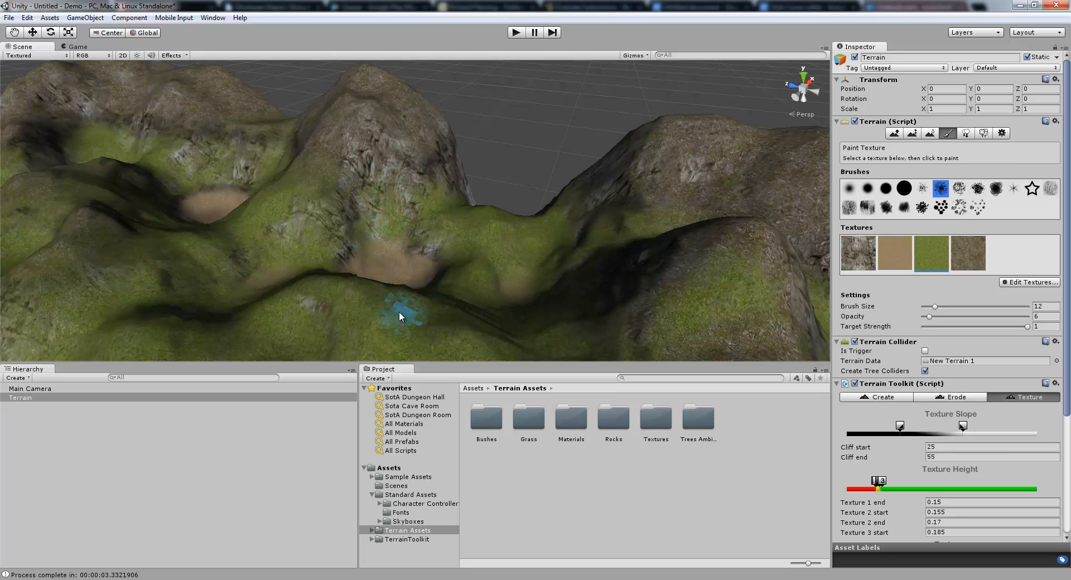
right_click_drag(399, 312, 1061, 197)
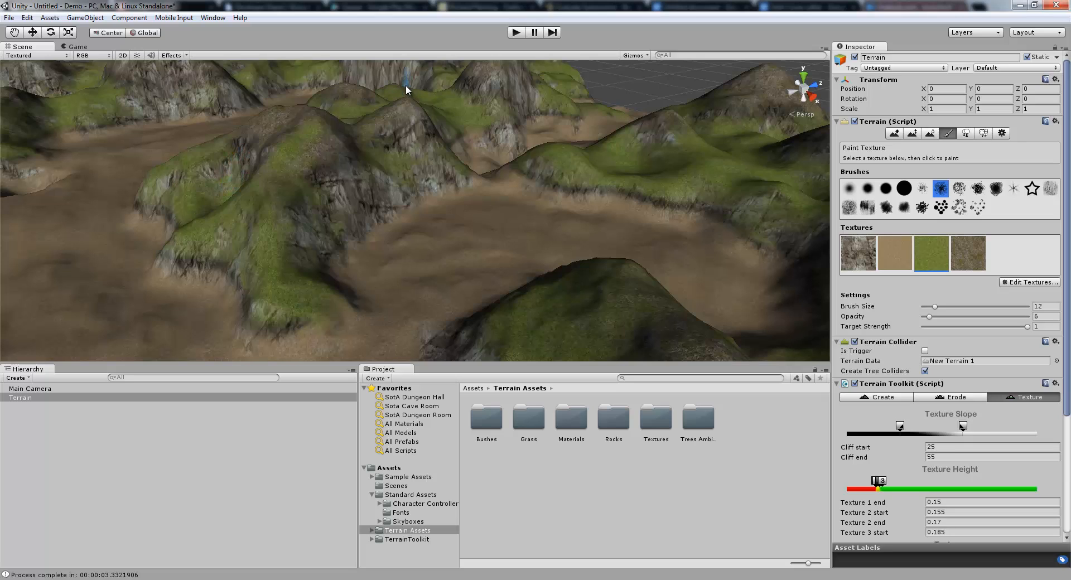
Reapply the Terrain Toolkit's procedural texture over the hand-painted terrain with the current slope and height settings.
scroll(1018, 455, "down", 5)
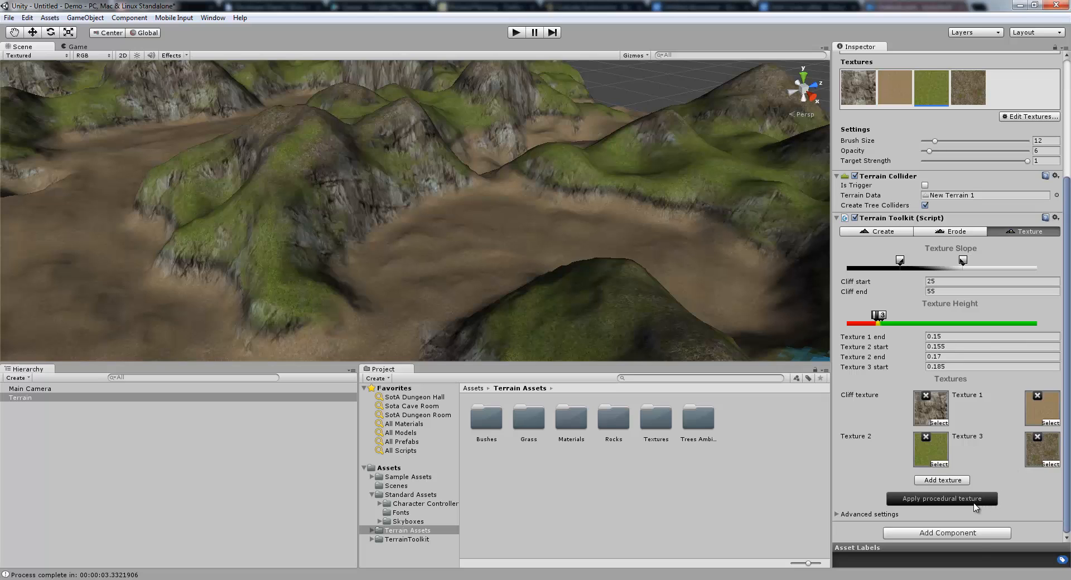
left_click(973, 504)
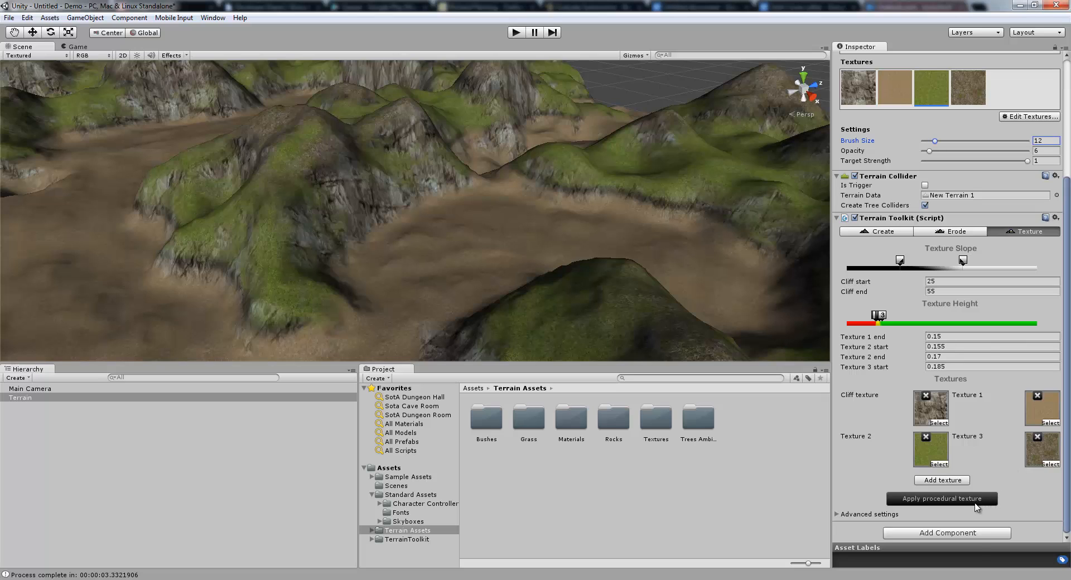
left_click(974, 502)
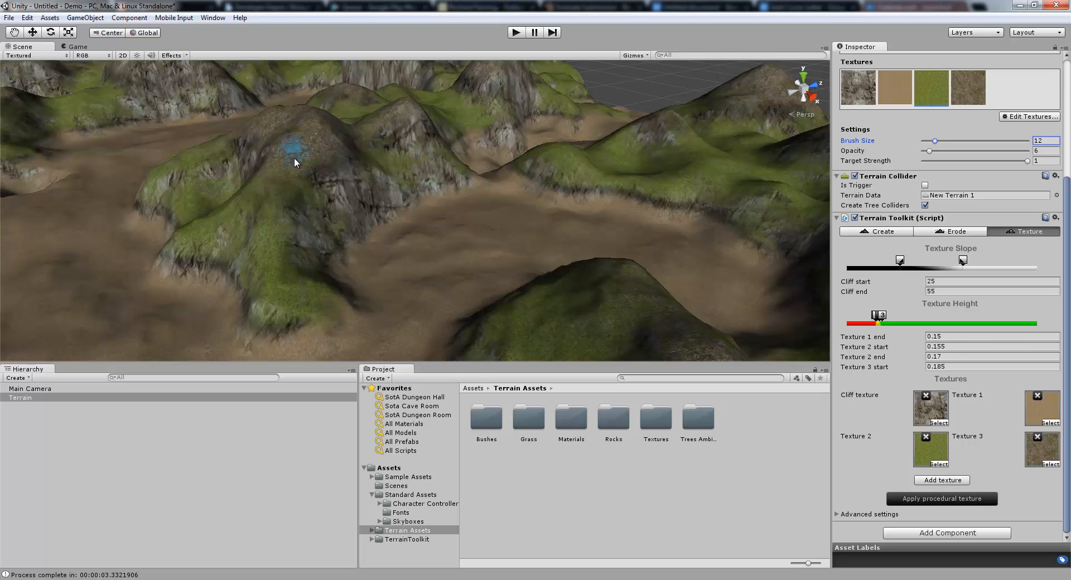
Paint the cliff texture across the grassy hillside beside the rocky hill, and overwrite it by reapplying the procedural texture.
left_click_drag(293, 148, 769, 306, "alt")
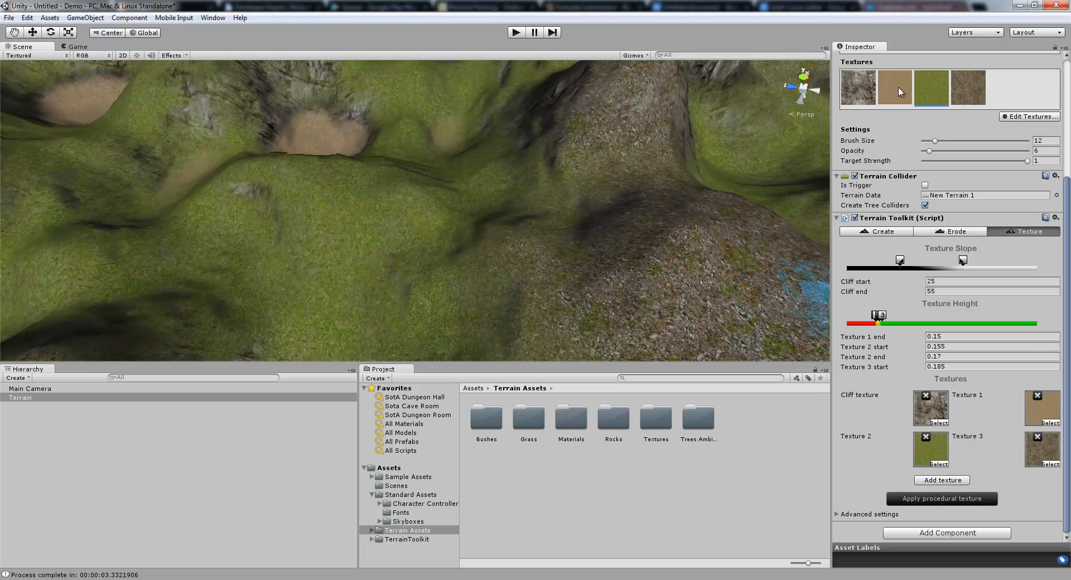
left_click(866, 96)
mouse_move(351, 215)
left_mouse_down()
mouse_move(396, 213)
mouse_move(285, 196)
mouse_move(280, 249)
mouse_move(335, 276)
mouse_move(441, 265)
mouse_move(376, 306)
mouse_move(337, 305)
mouse_move(257, 246)
mouse_move(252, 203)
mouse_move(263, 212)
left_mouse_up()
left_click(941, 499)
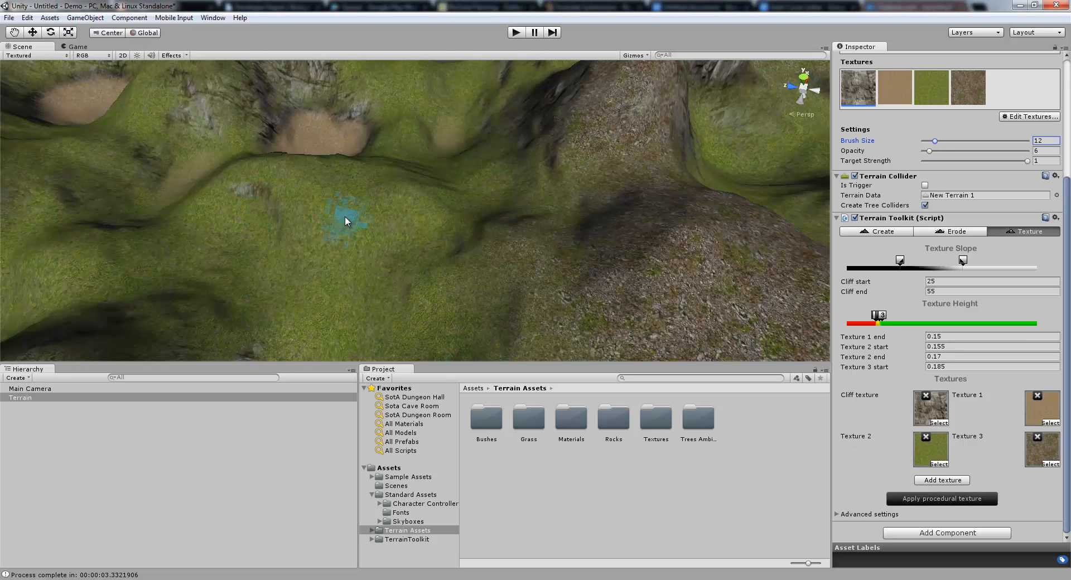
Paint the cliff texture from the small rock patch down the grassy hillside with the size 12 brush.
mouse_move(245, 190)
left_mouse_down()
mouse_move(267, 208)
mouse_move(274, 238)
left_mouse_up()
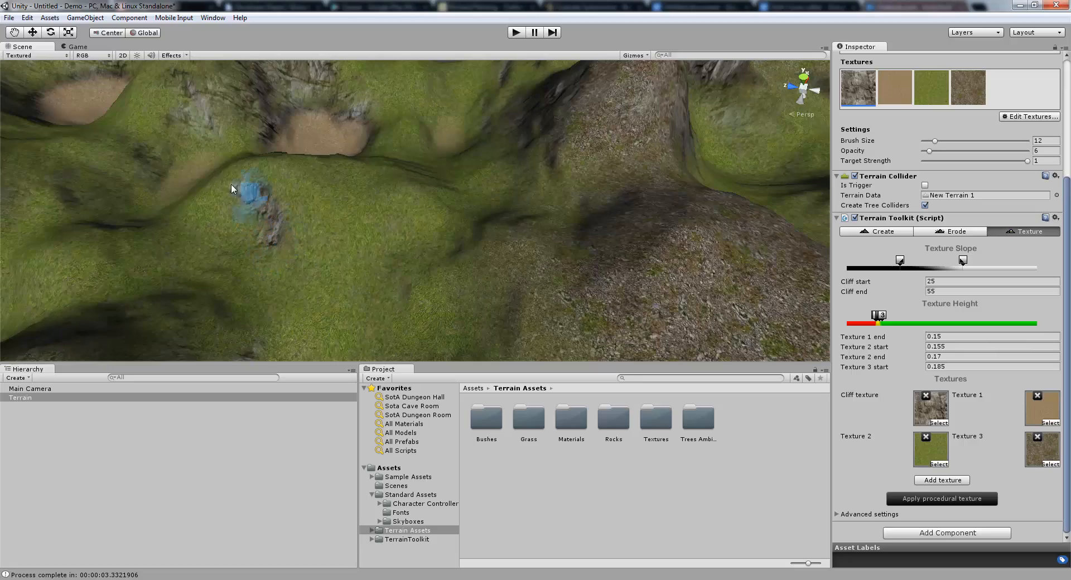
mouse_move(452, 284)
left_mouse_down("alt")
mouse_move(496, 262)
mouse_move(569, 270)
mouse_move(641, 299)
mouse_move(363, 236)
mouse_move(381, 217)
left_mouse_up("alt")
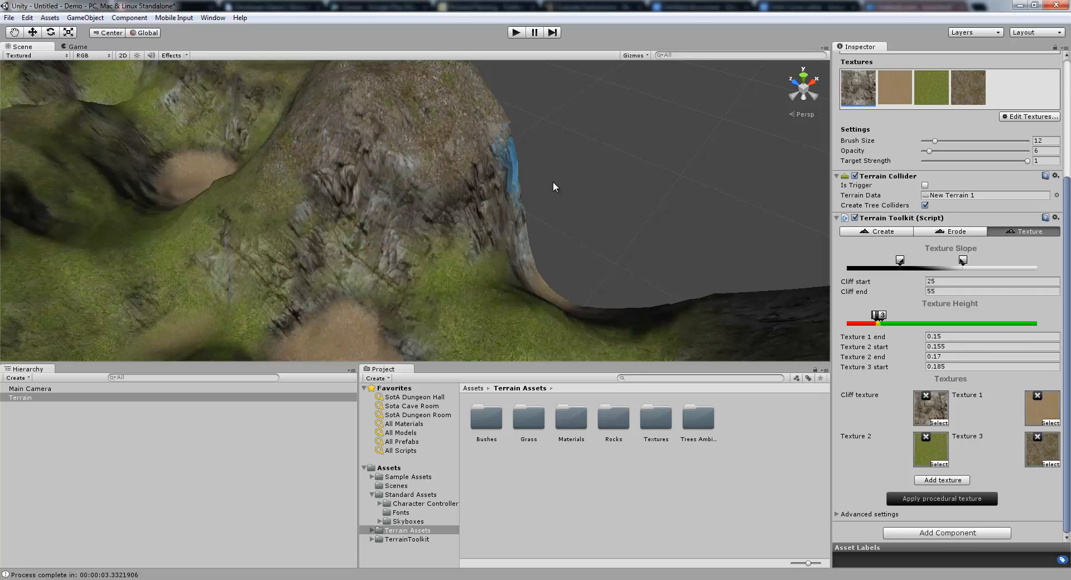
left_click_drag(555, 184, 560, 231, "alt")
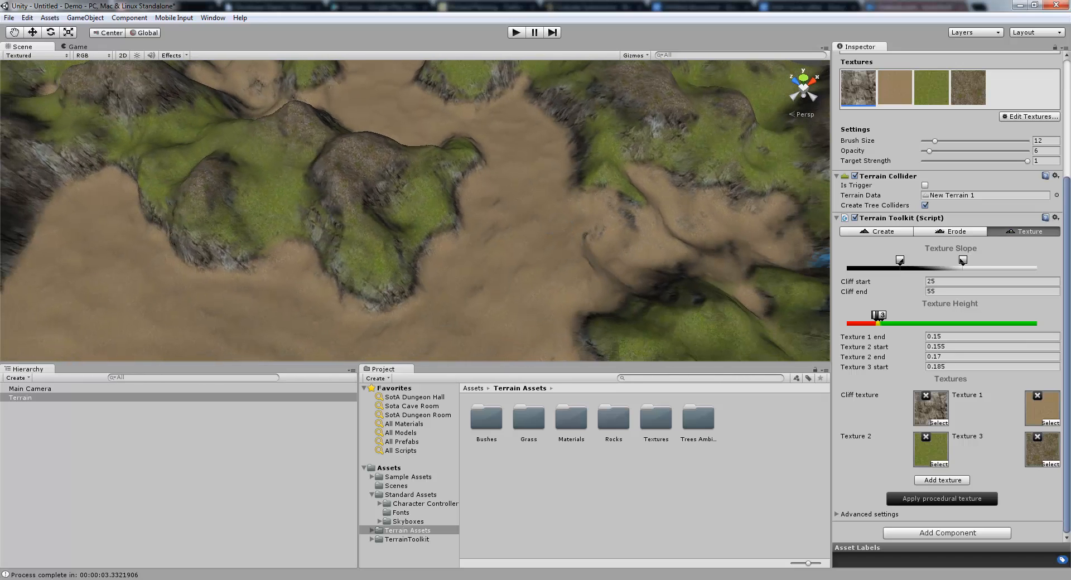